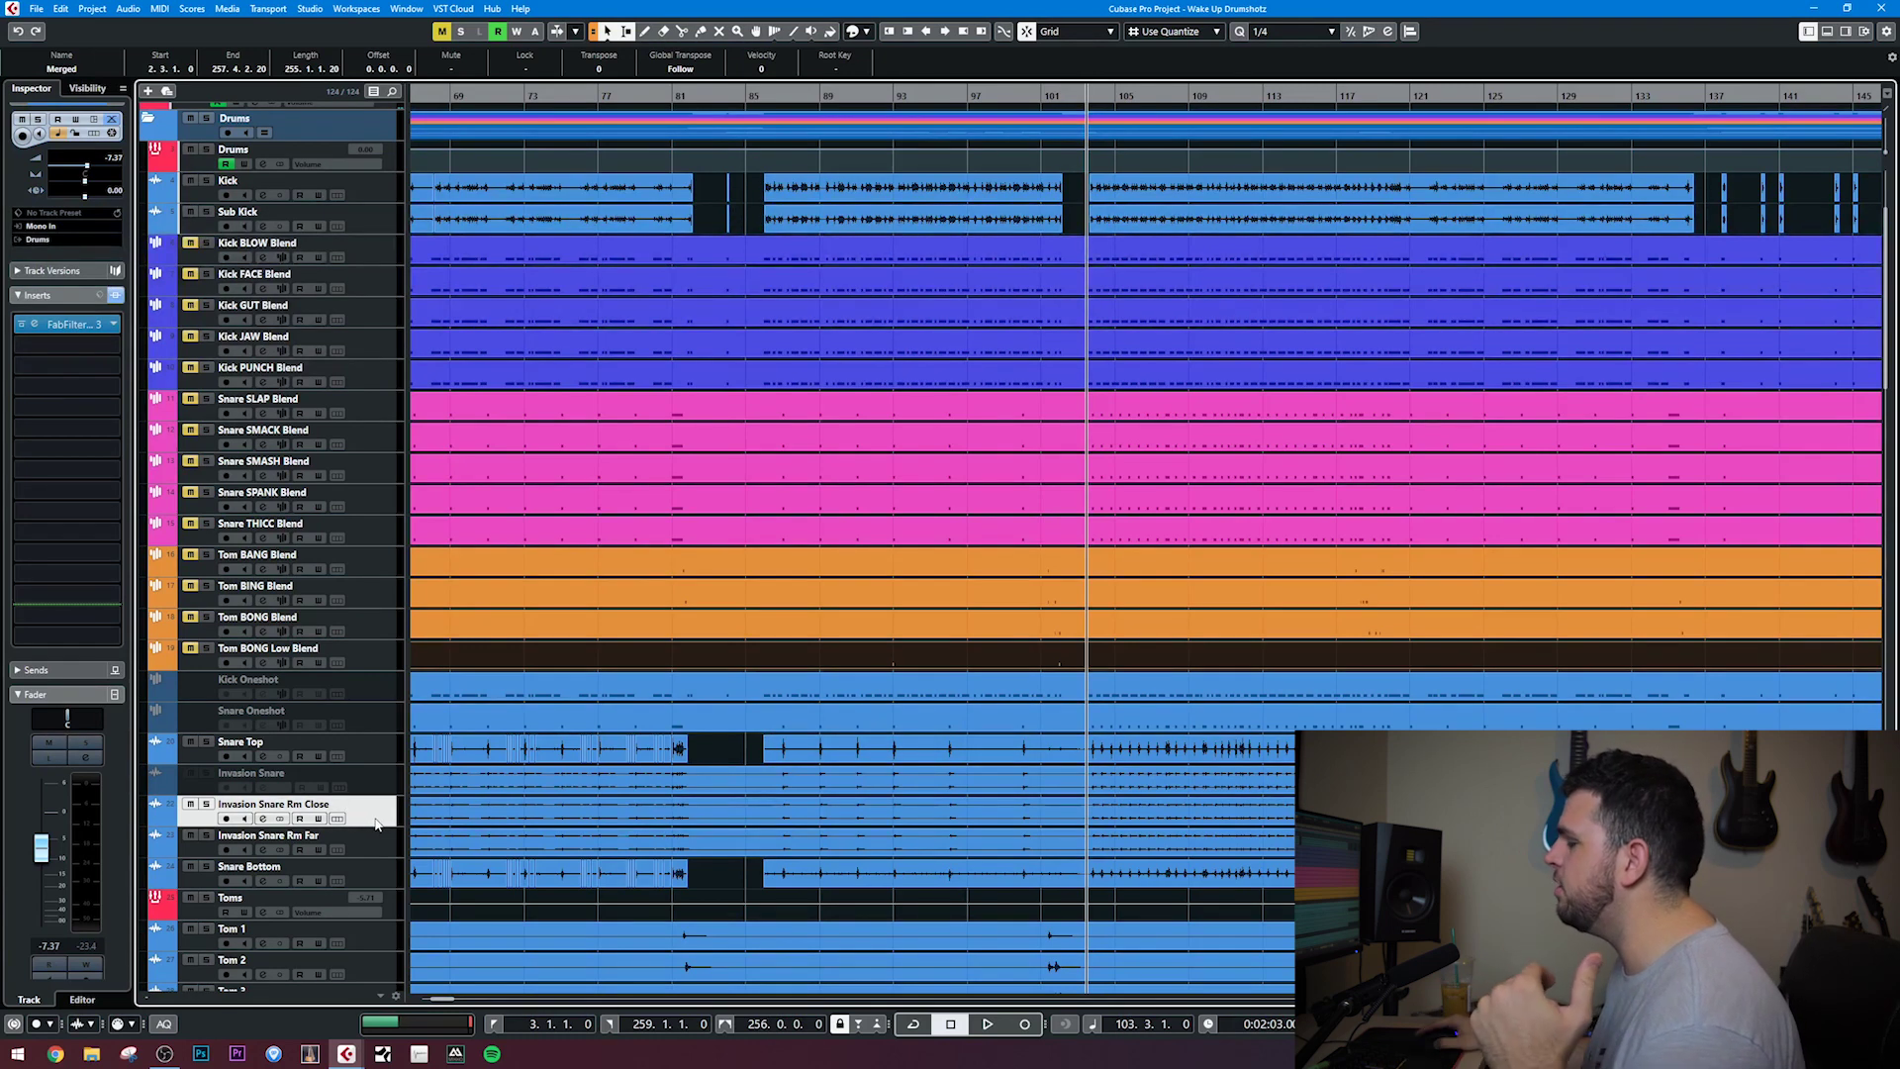
Play the song with the Drums folder soloed, then unsoloed, and switch to the Drumshotz sample folder
scroll(780, 857, up, 3)
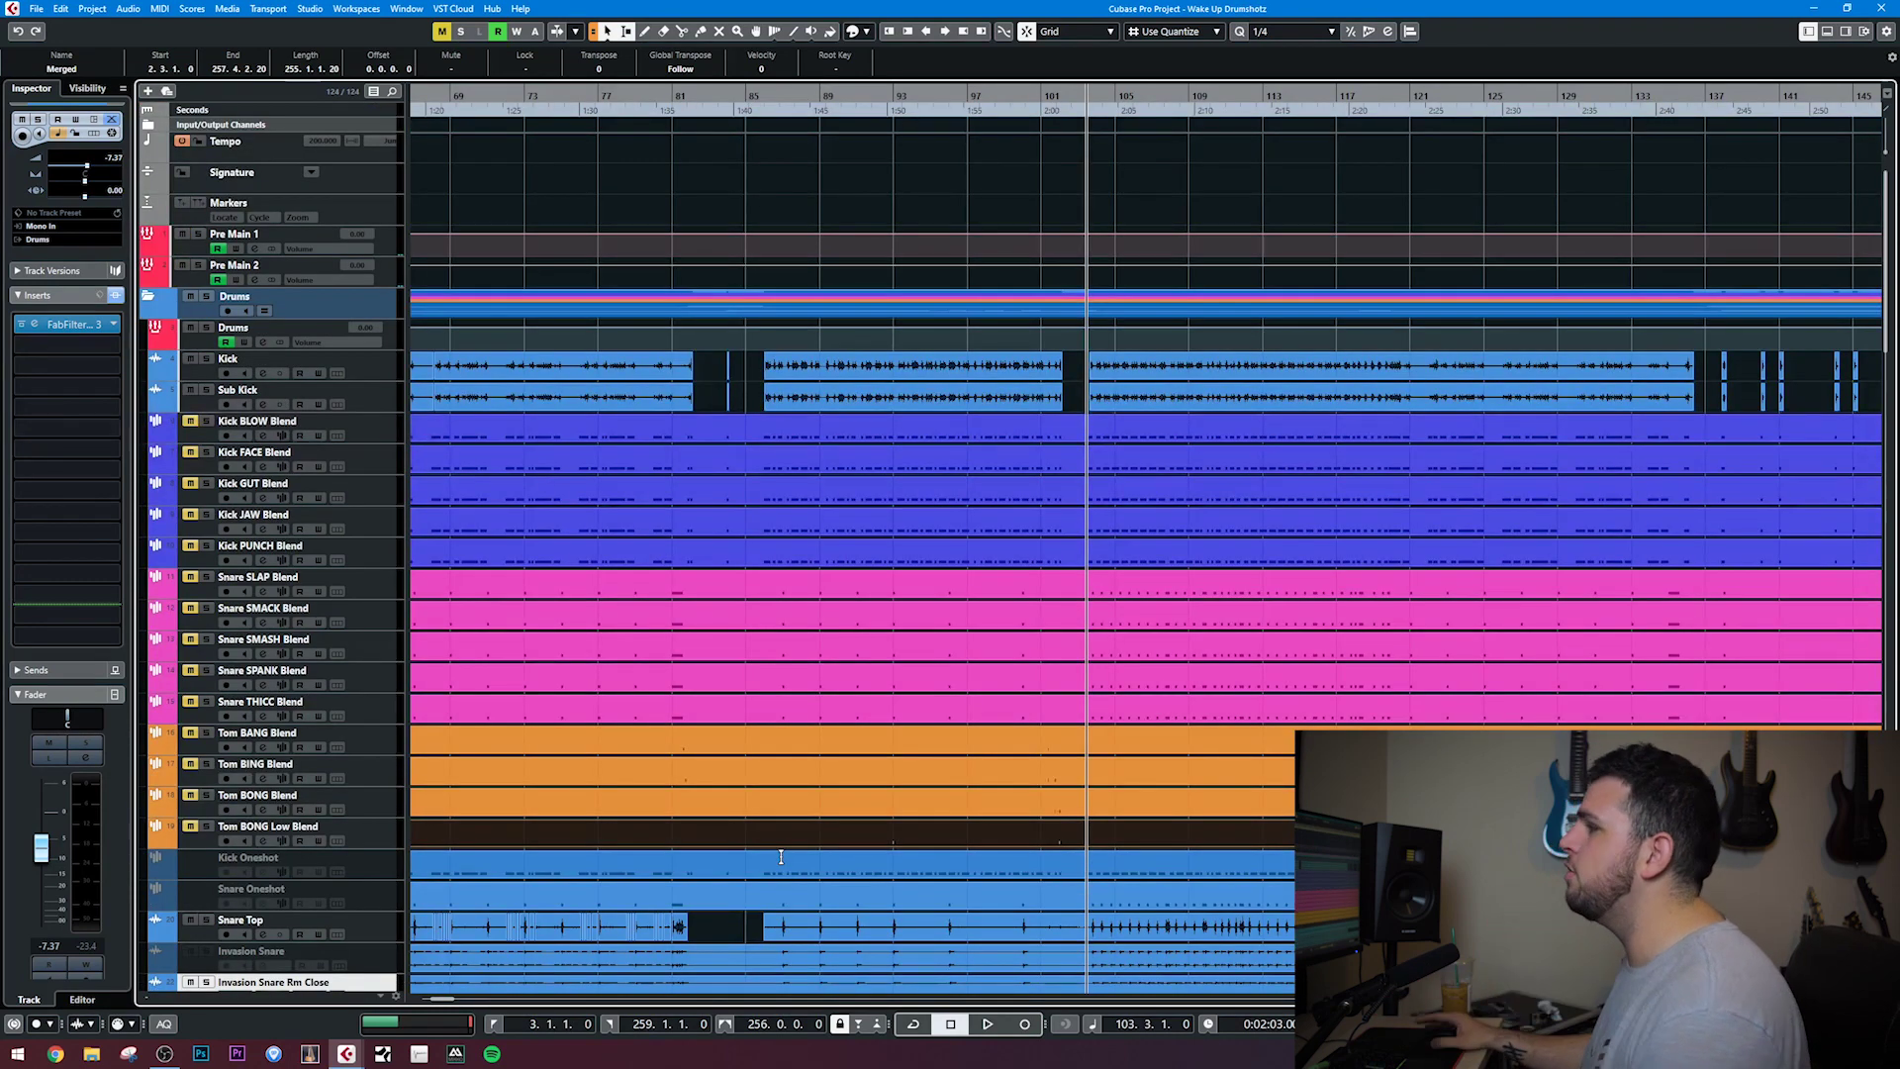
key(space)
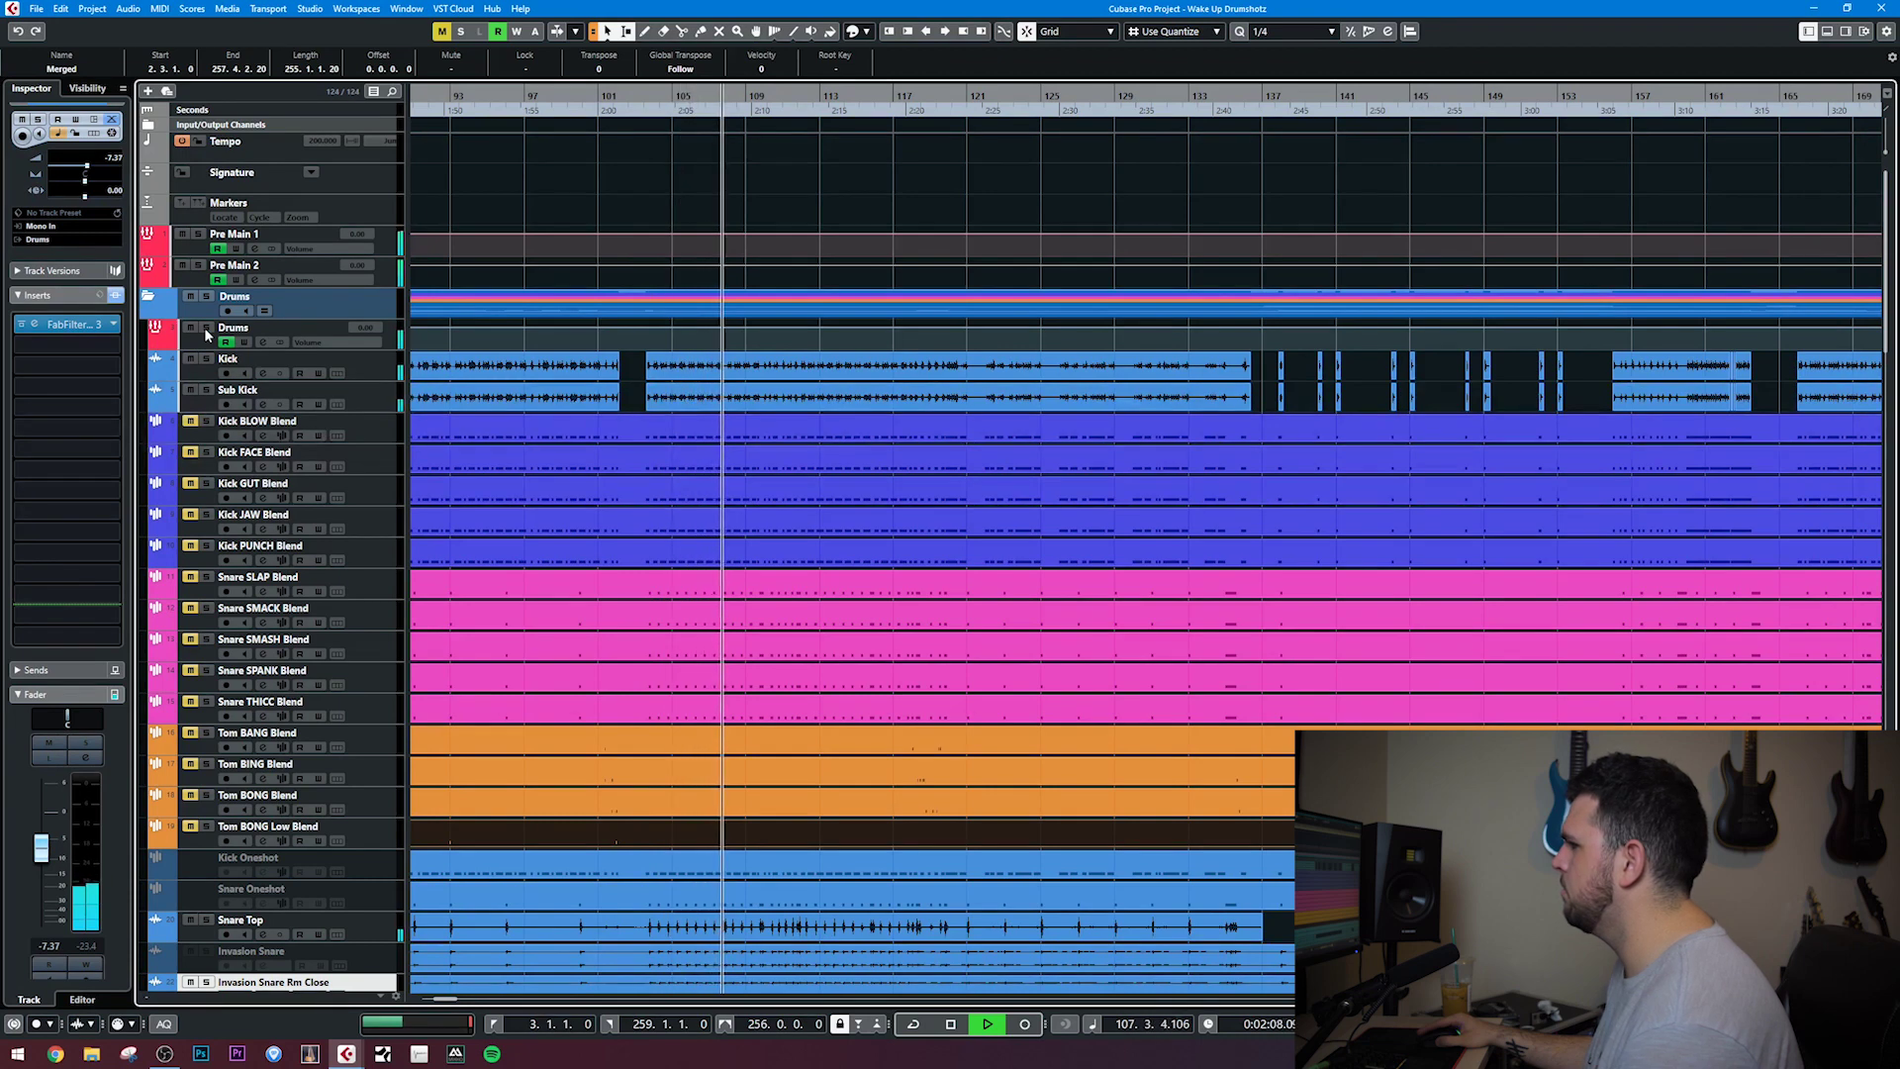
click(206, 327)
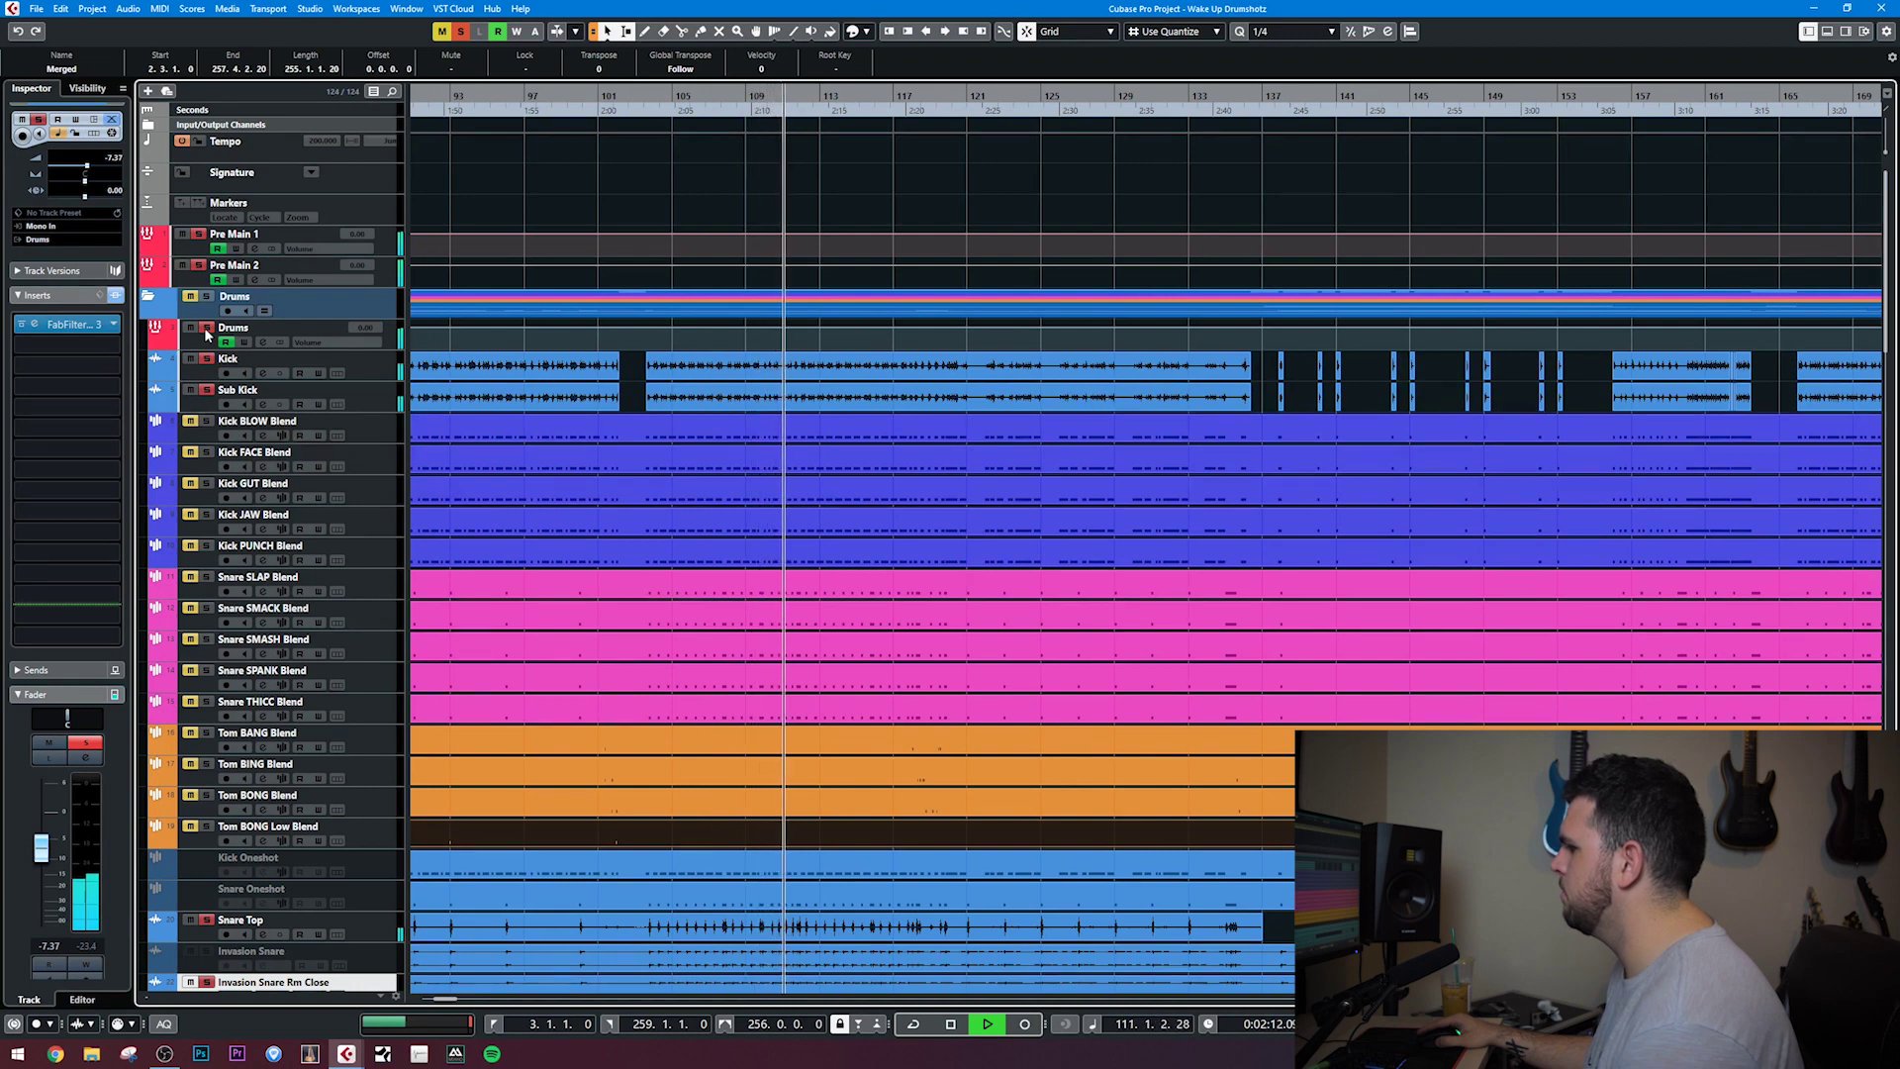
click(206, 331)
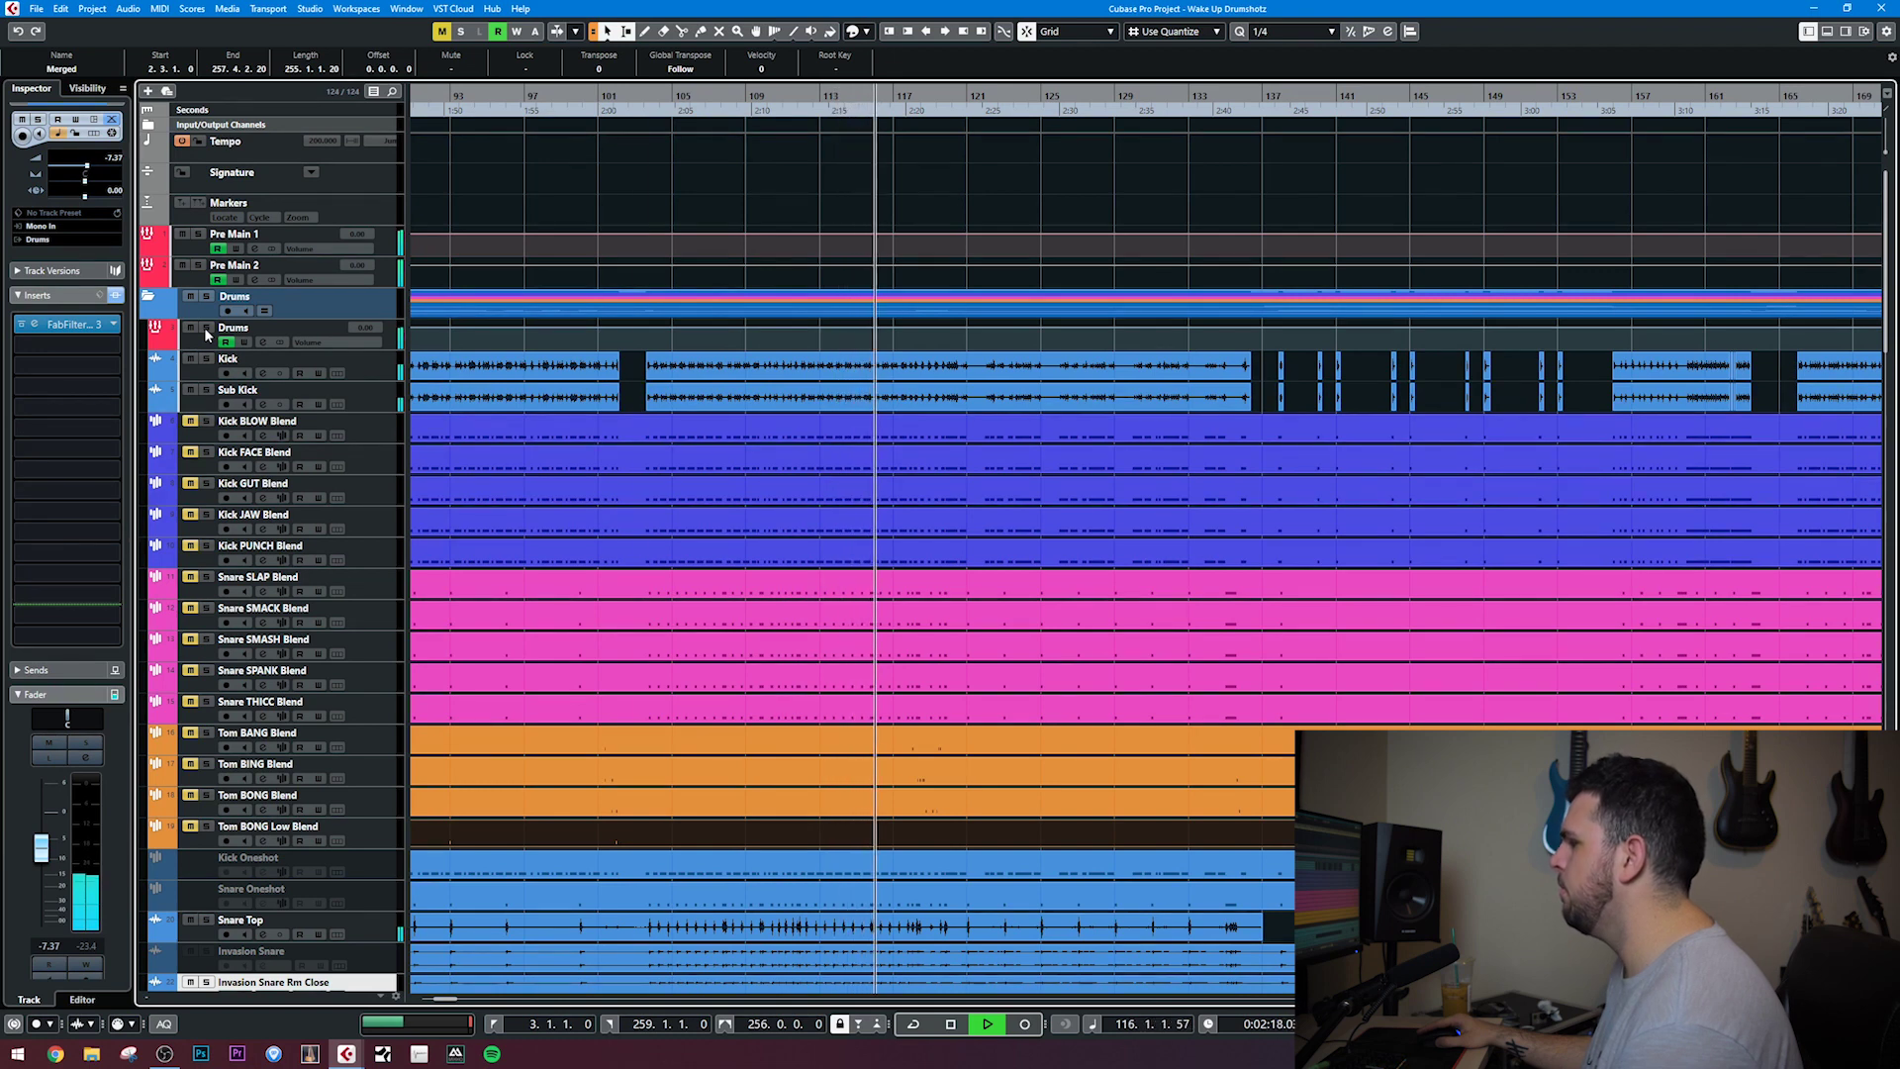
key(space)
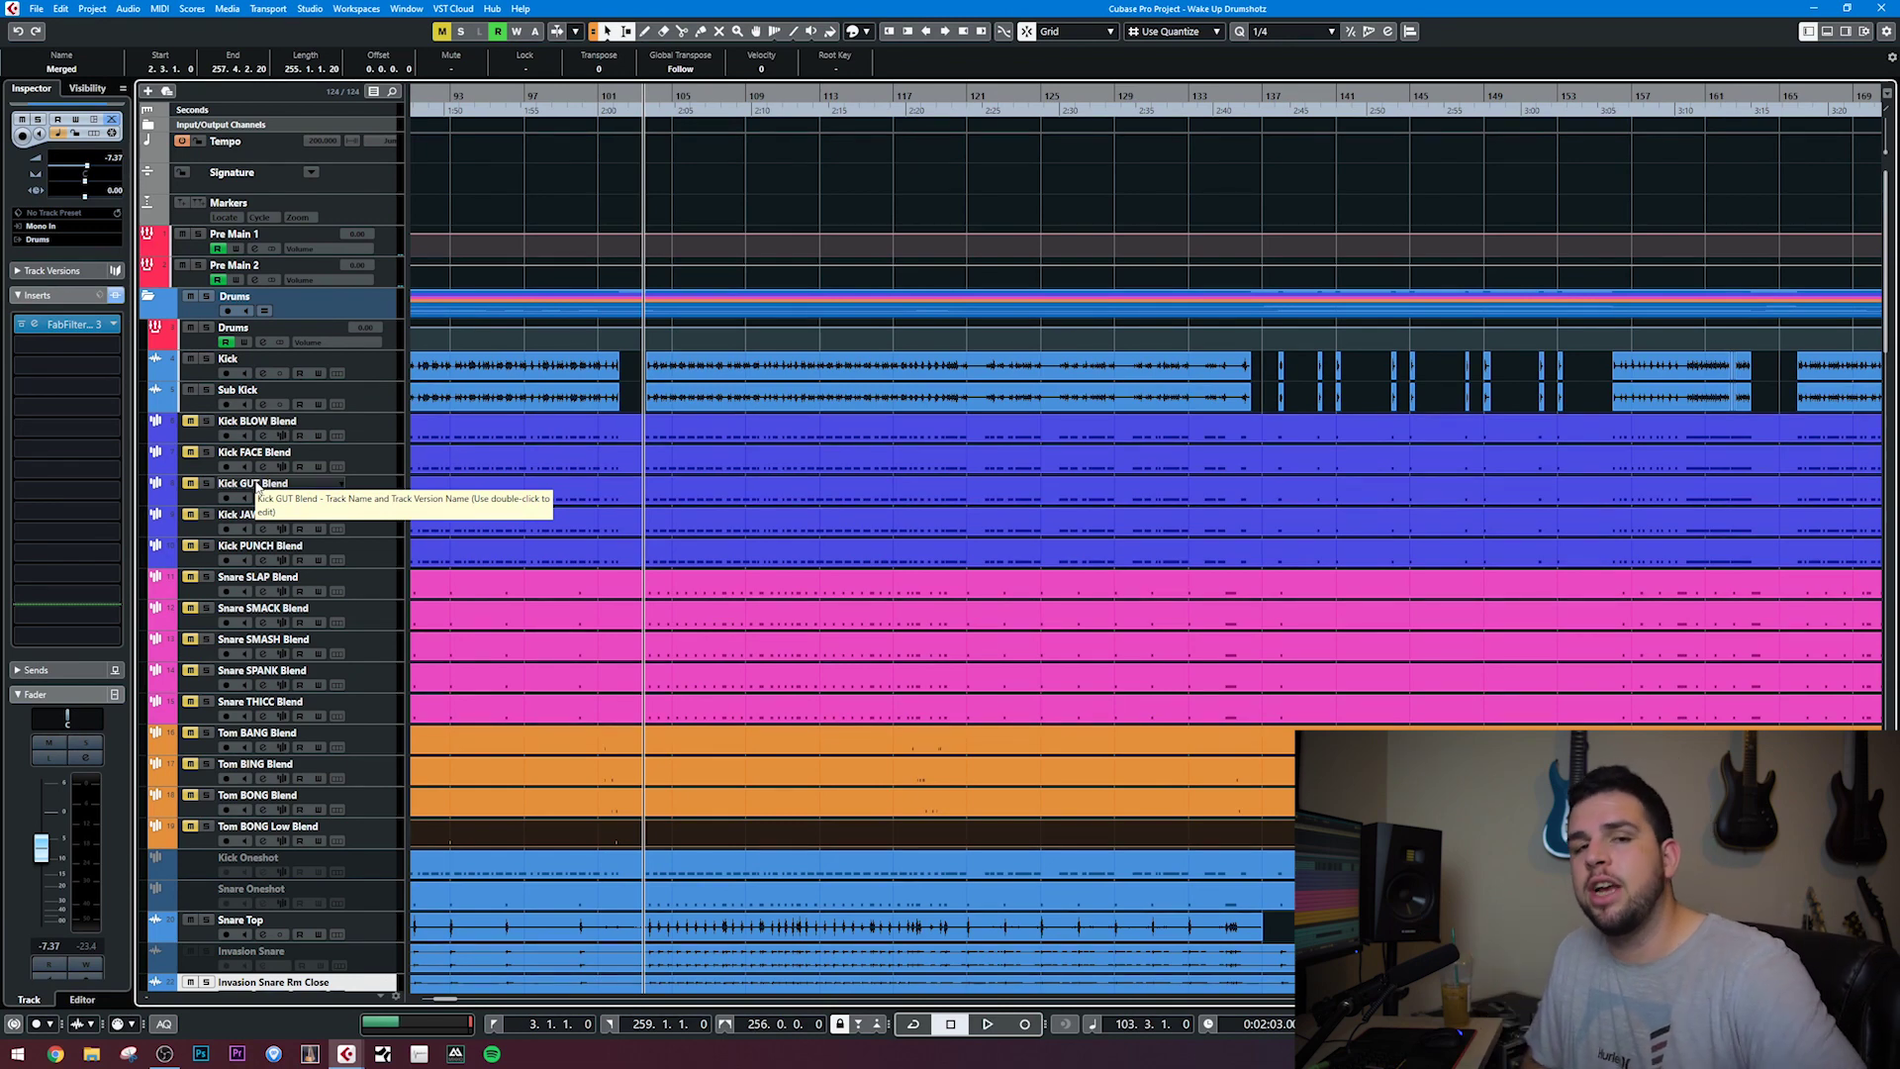
key(alt+Tab)
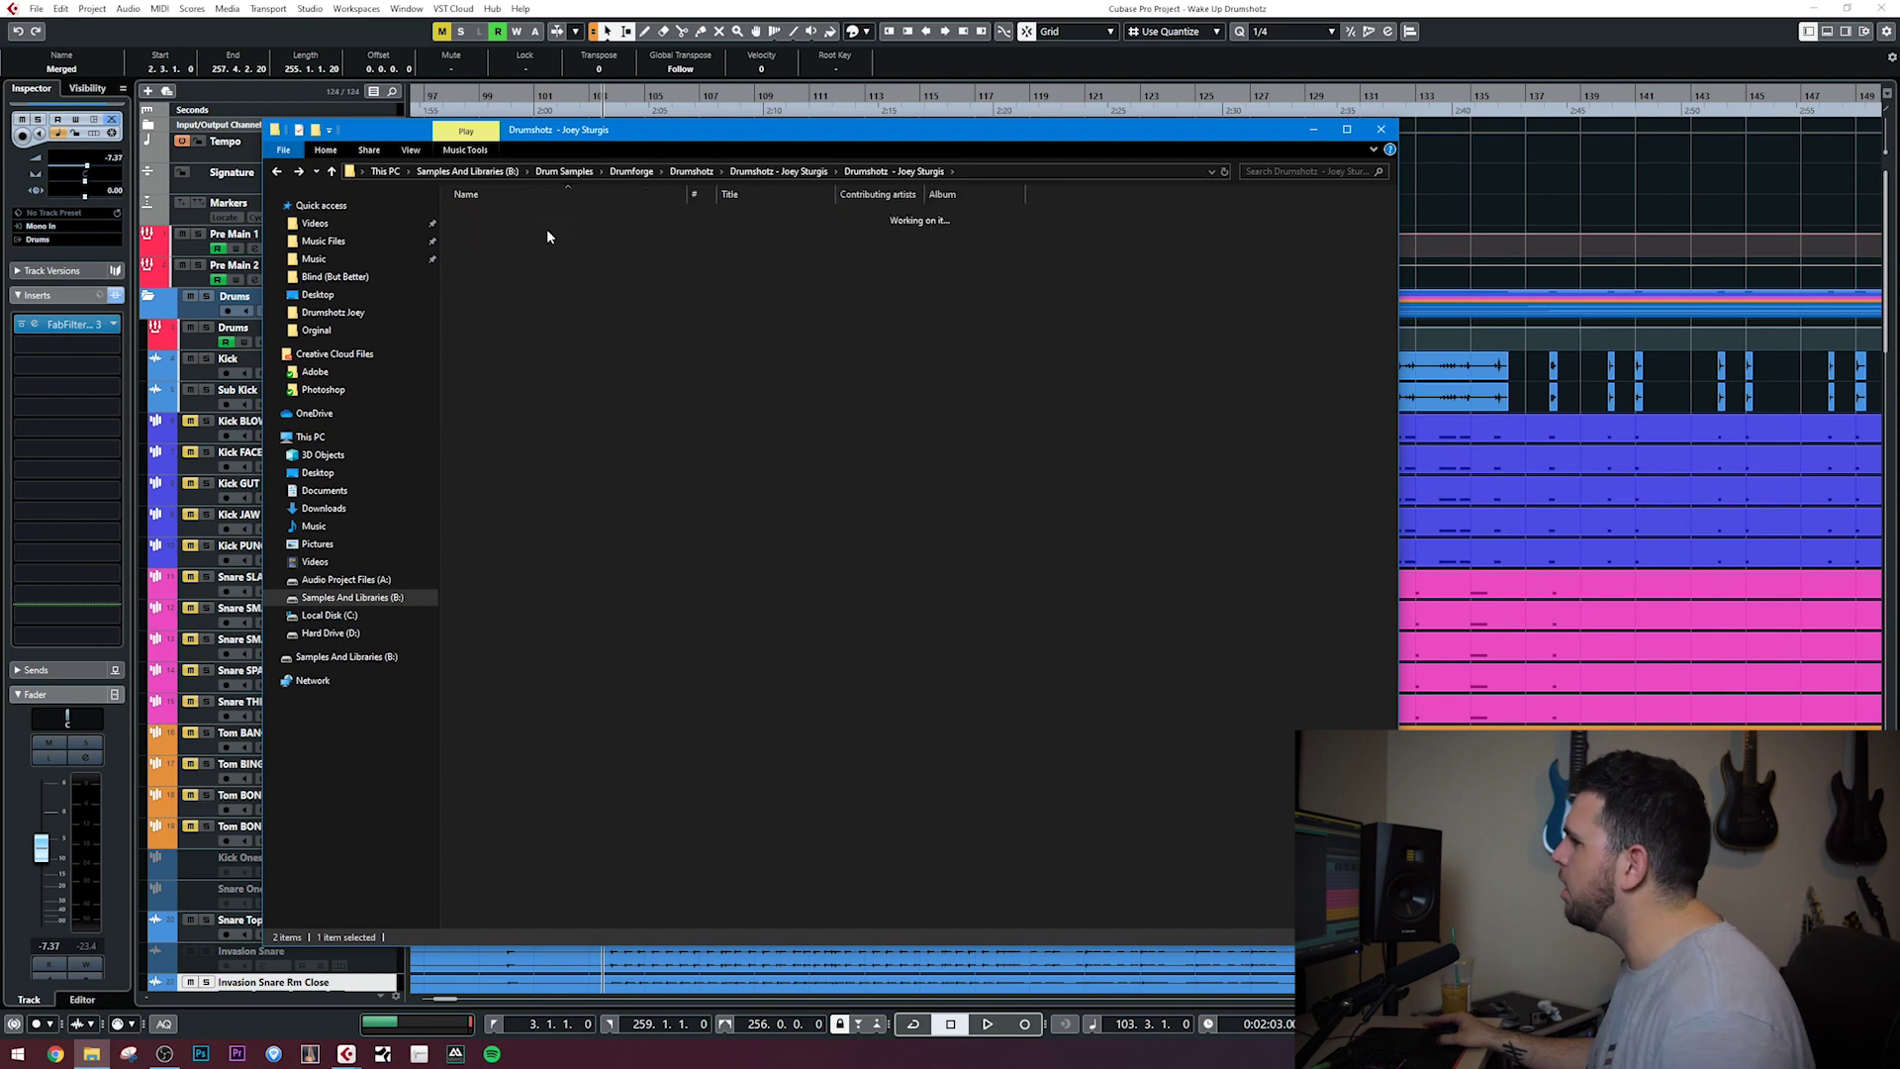
Open the Orginal folder and play the Kick BLOW - Room.wav sample
double_click(547, 233)
scroll(550, 404, down, 7)
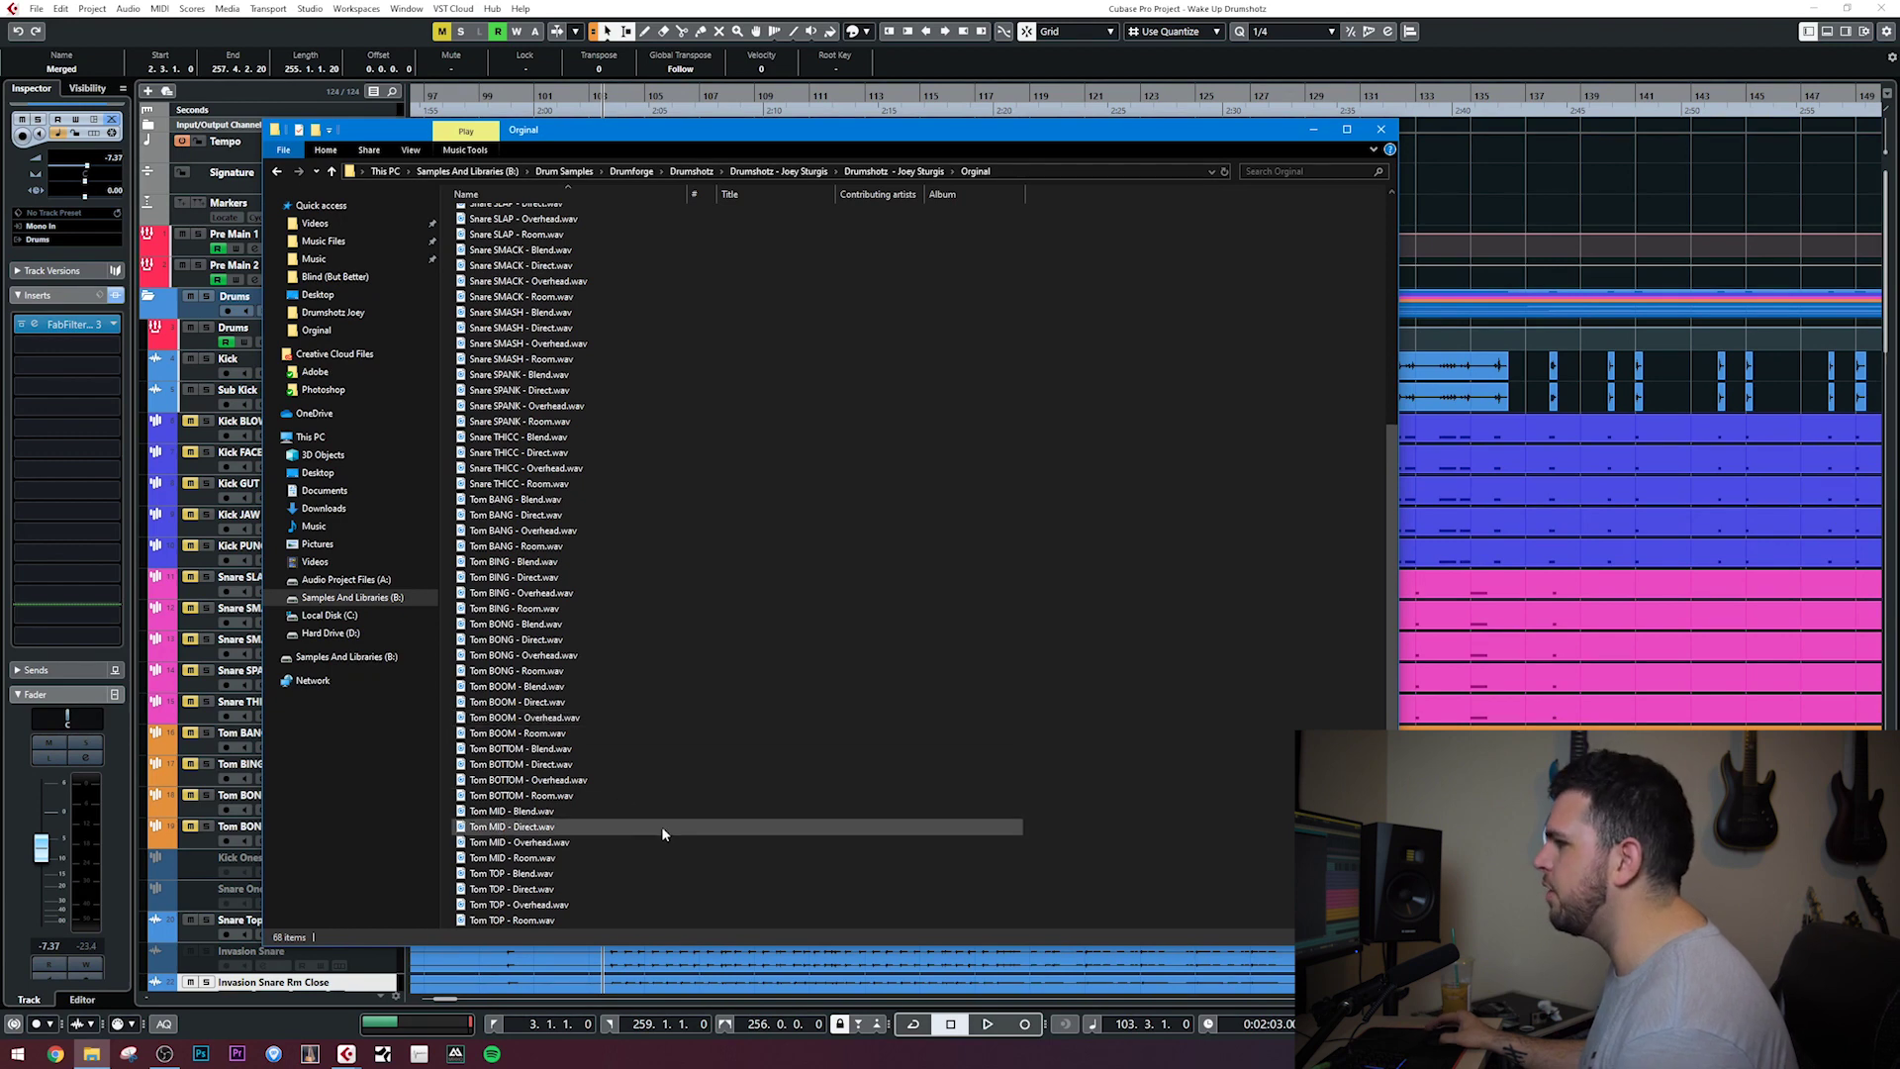
scroll(655, 812, up, 7)
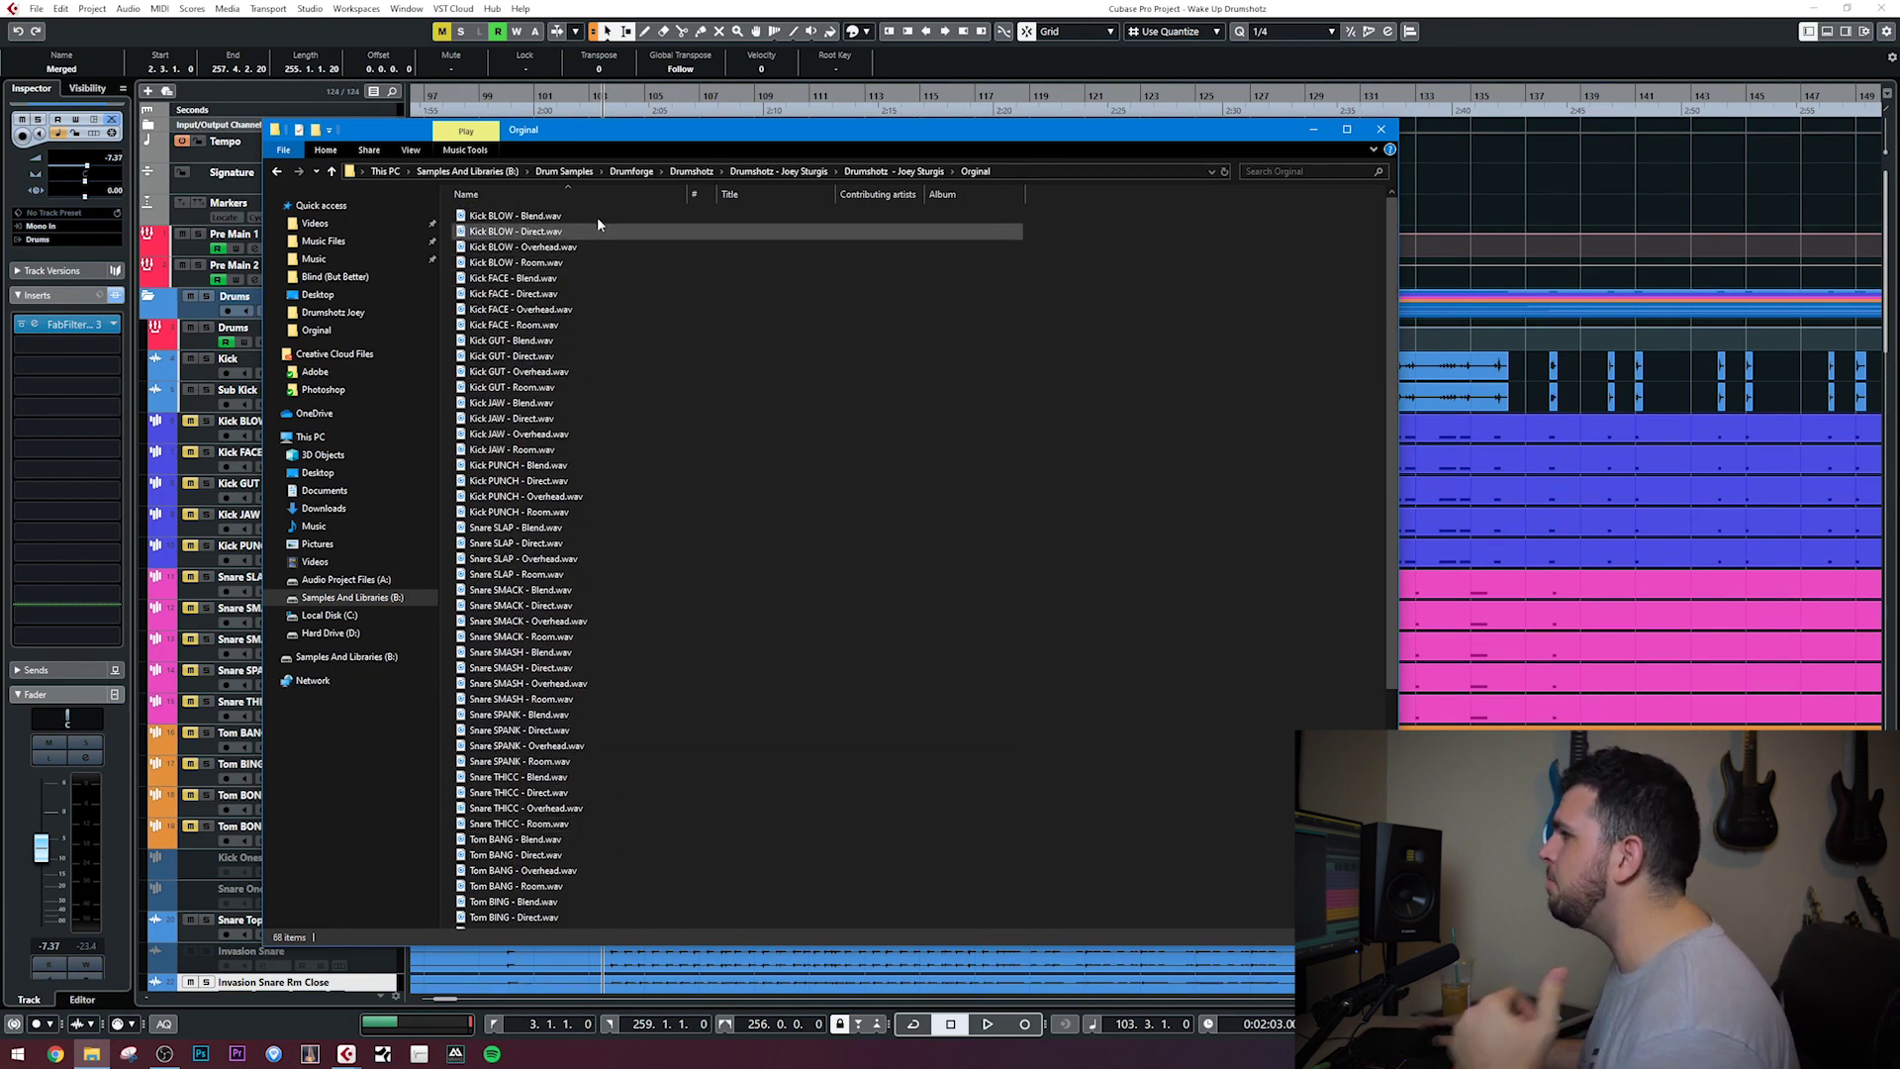
double_click(554, 259)
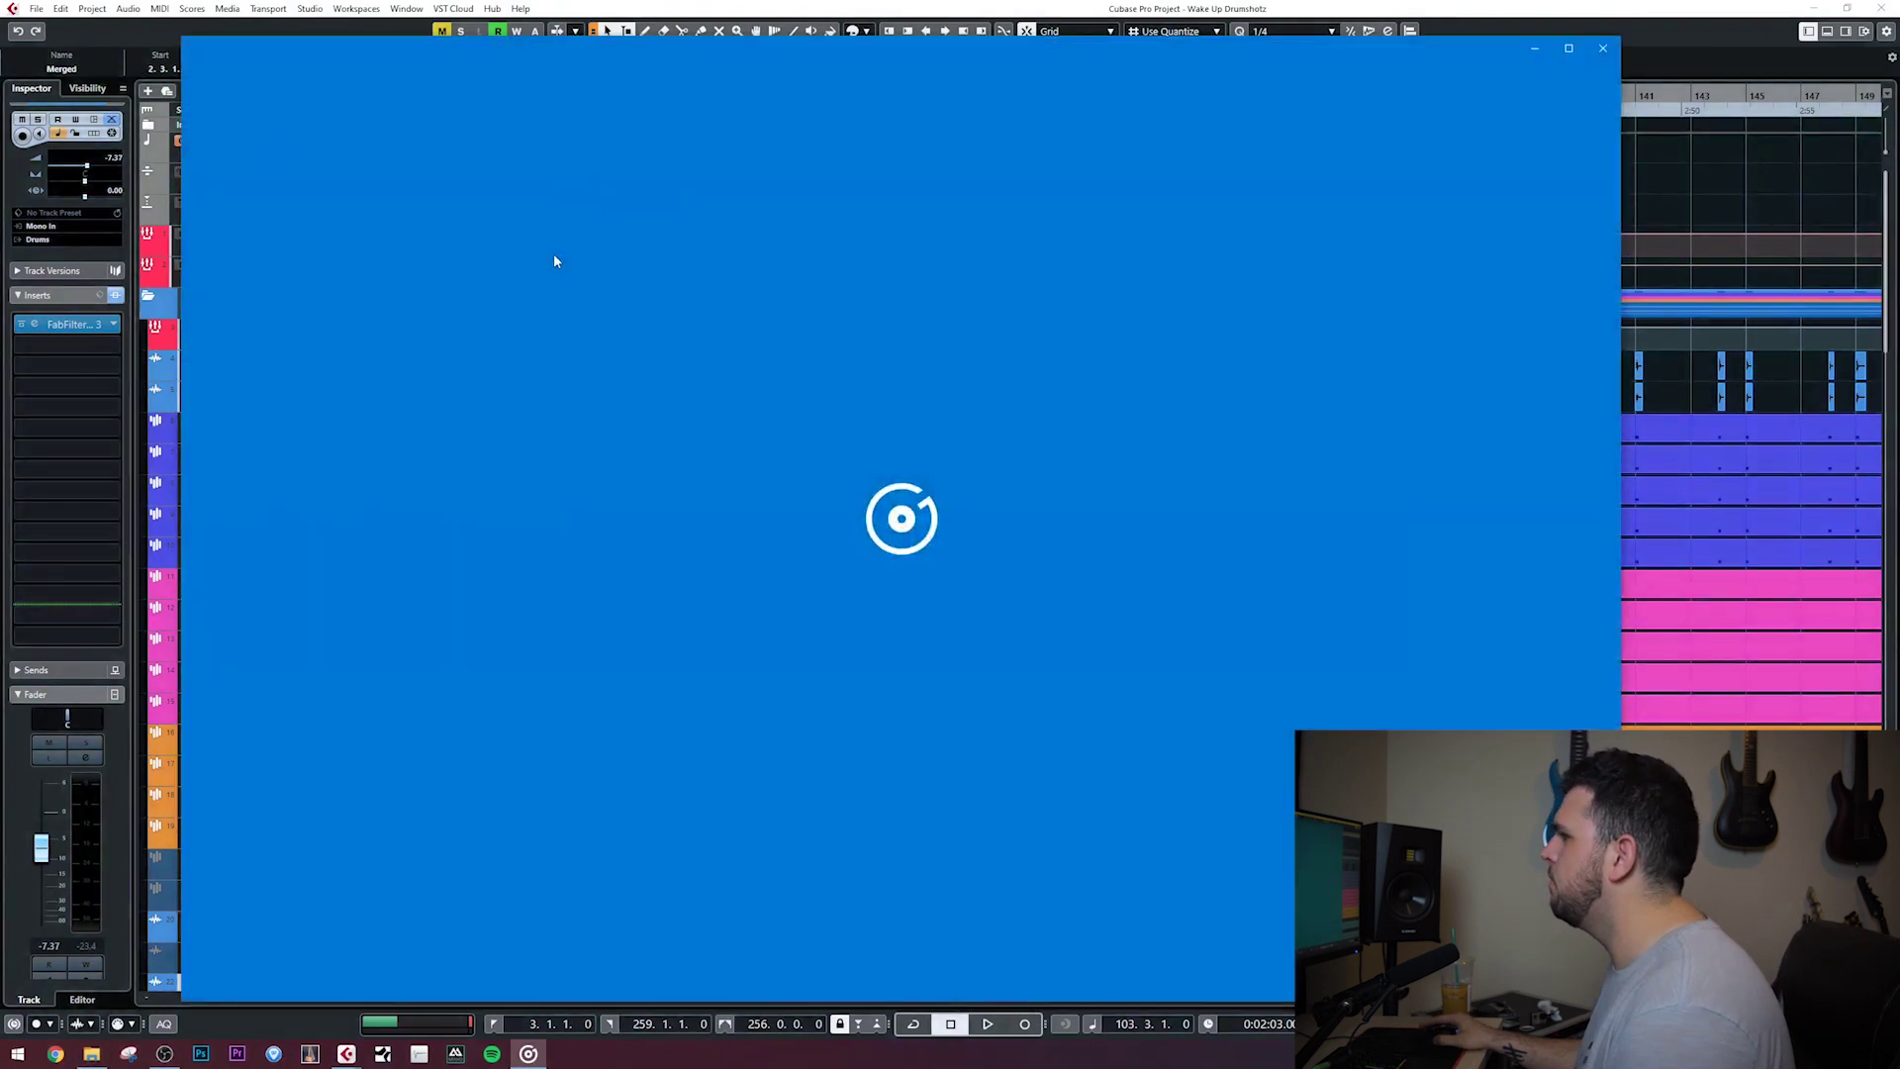
Audition Kick BLOW - Direct.wav and Kick BLOW - Blend.wav in Groove Music before returning to Cubase
key(alt+Tab)
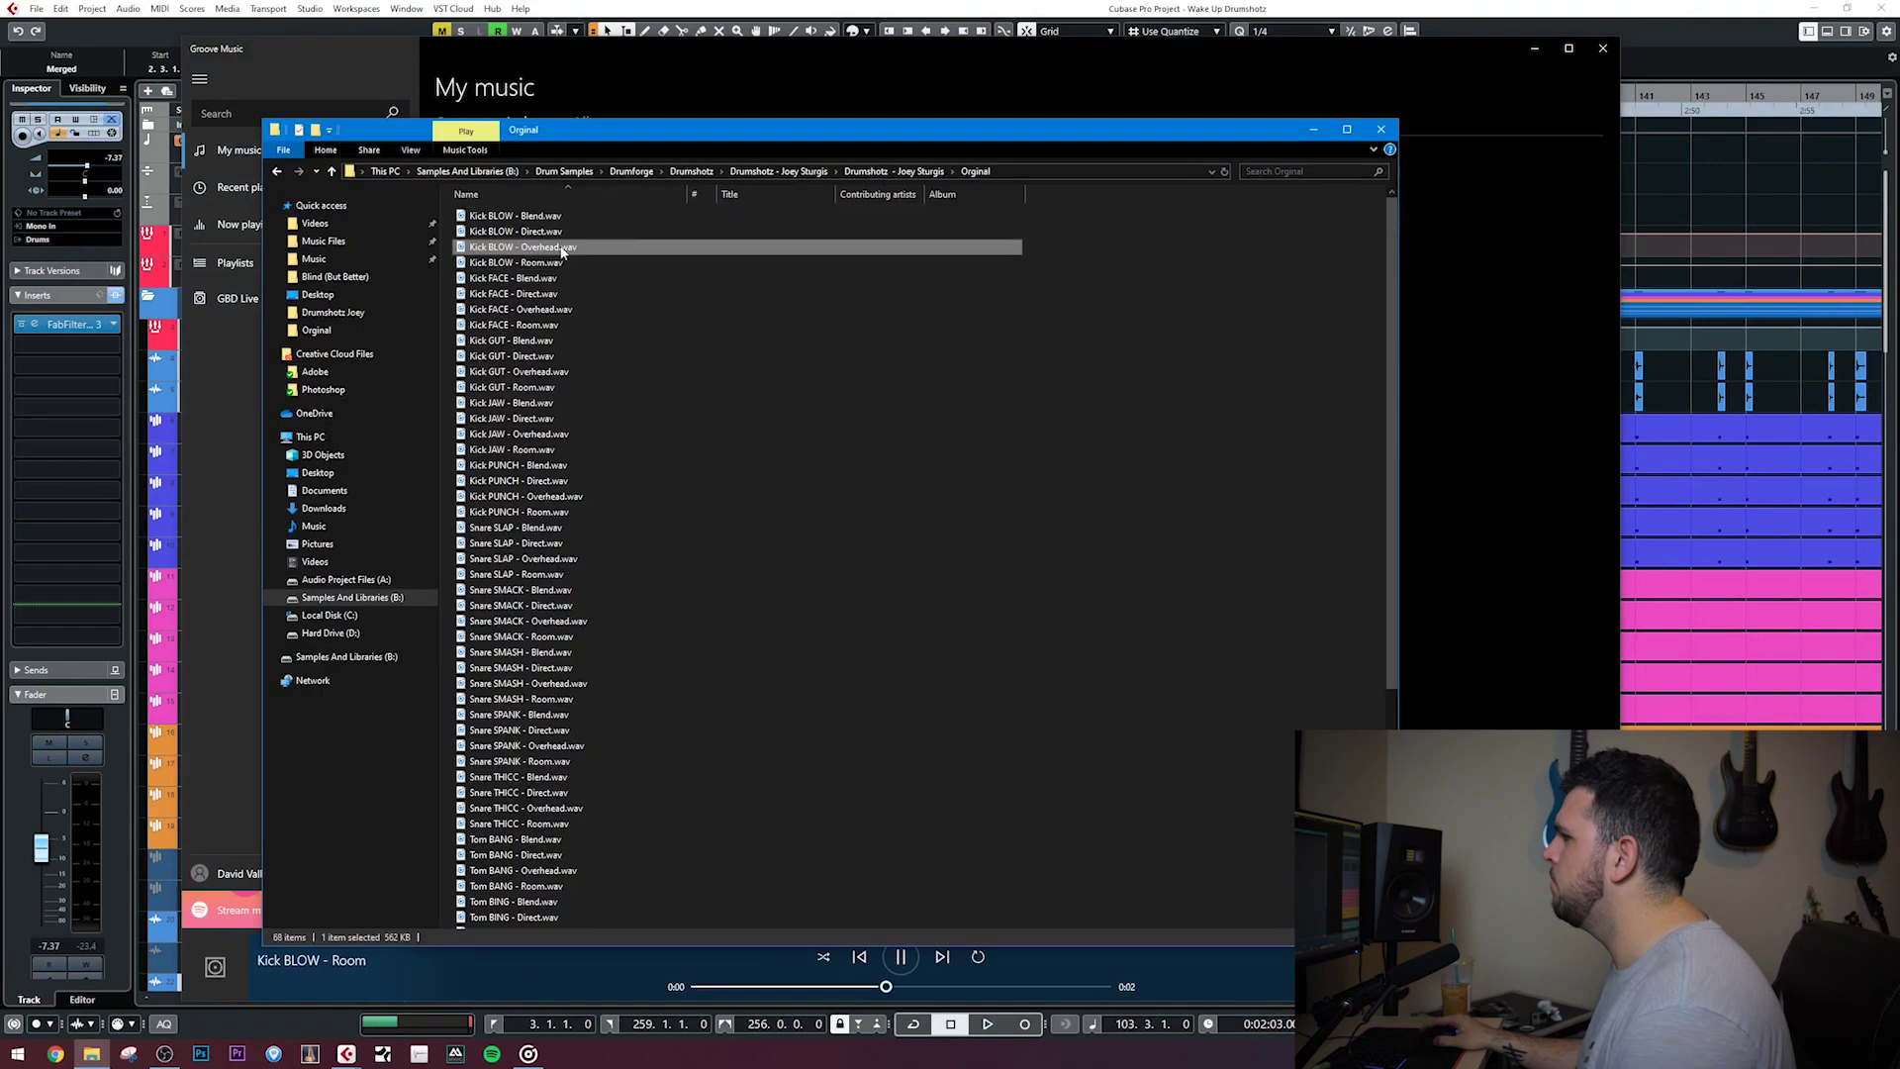
key(alt+Tab)
key(alt+Tab)
double_click(577, 230)
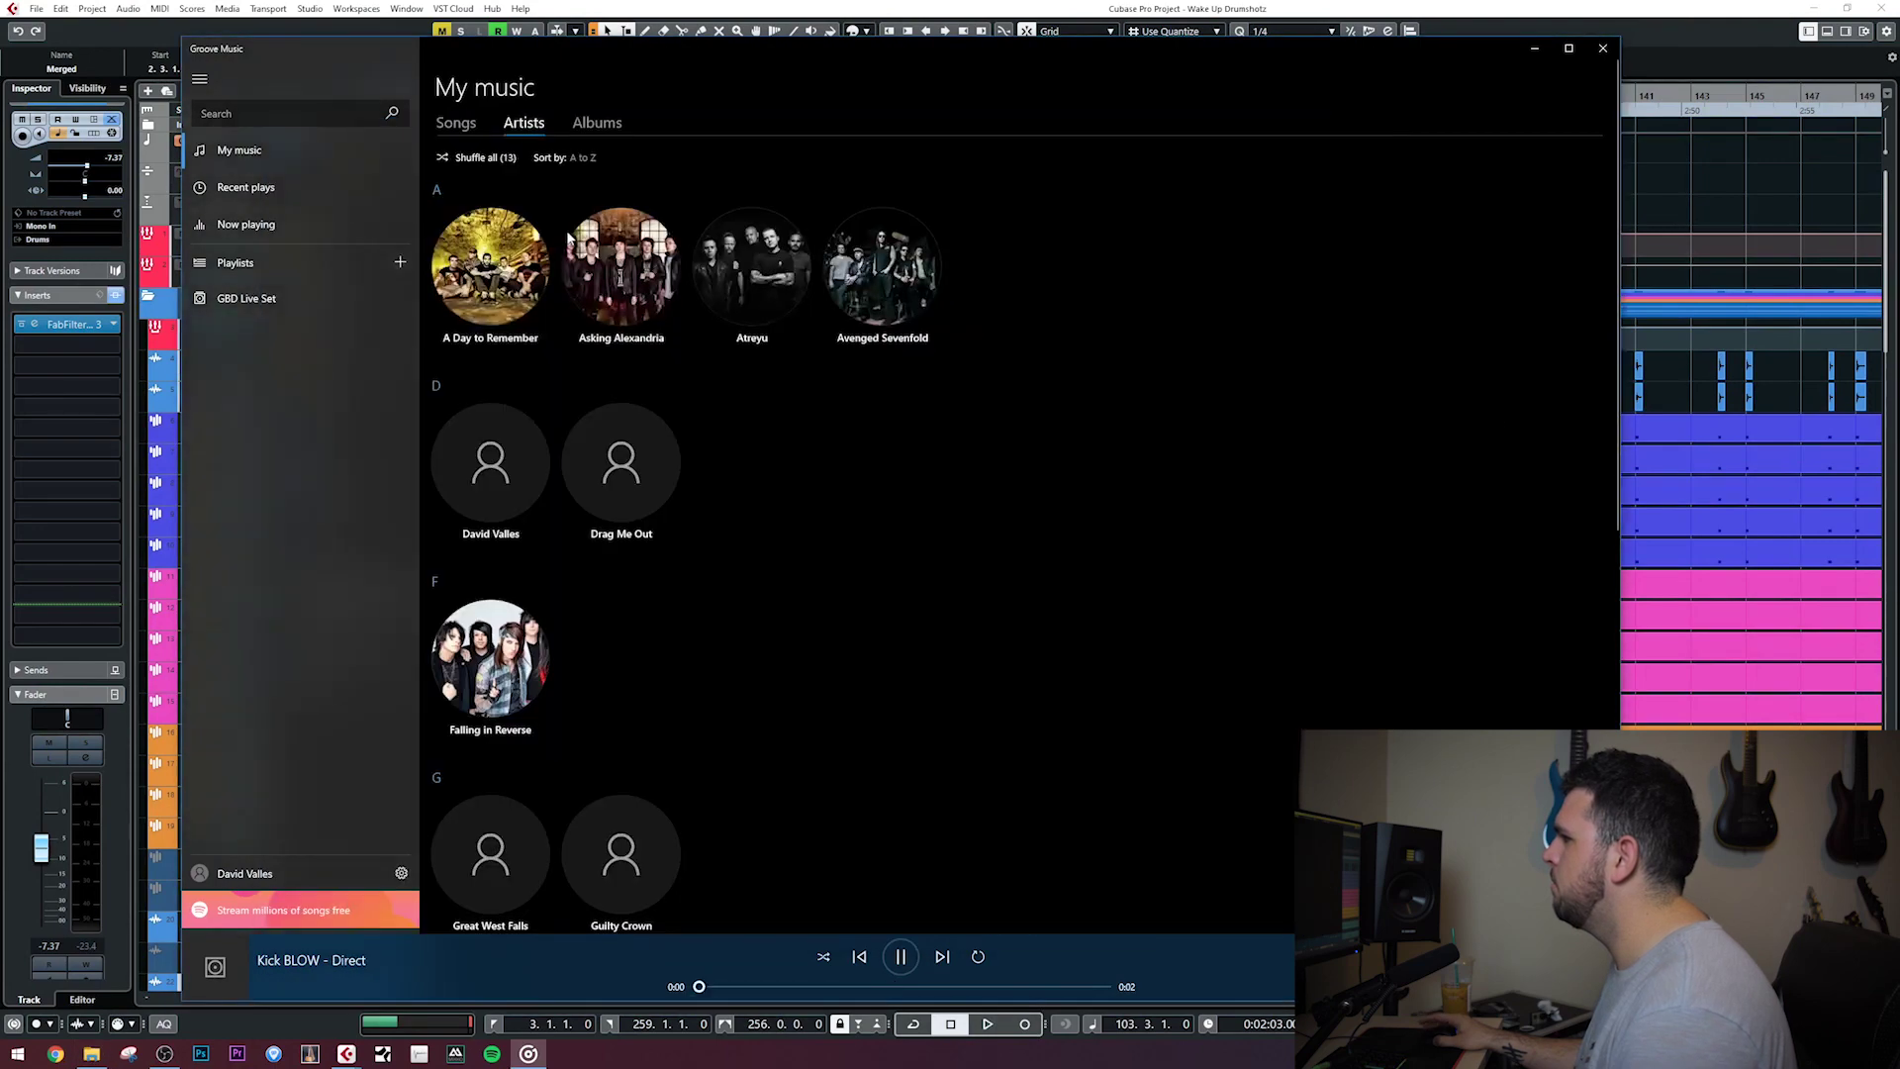
key(alt+Tab)
double_click(577, 217)
key(alt+Tab)
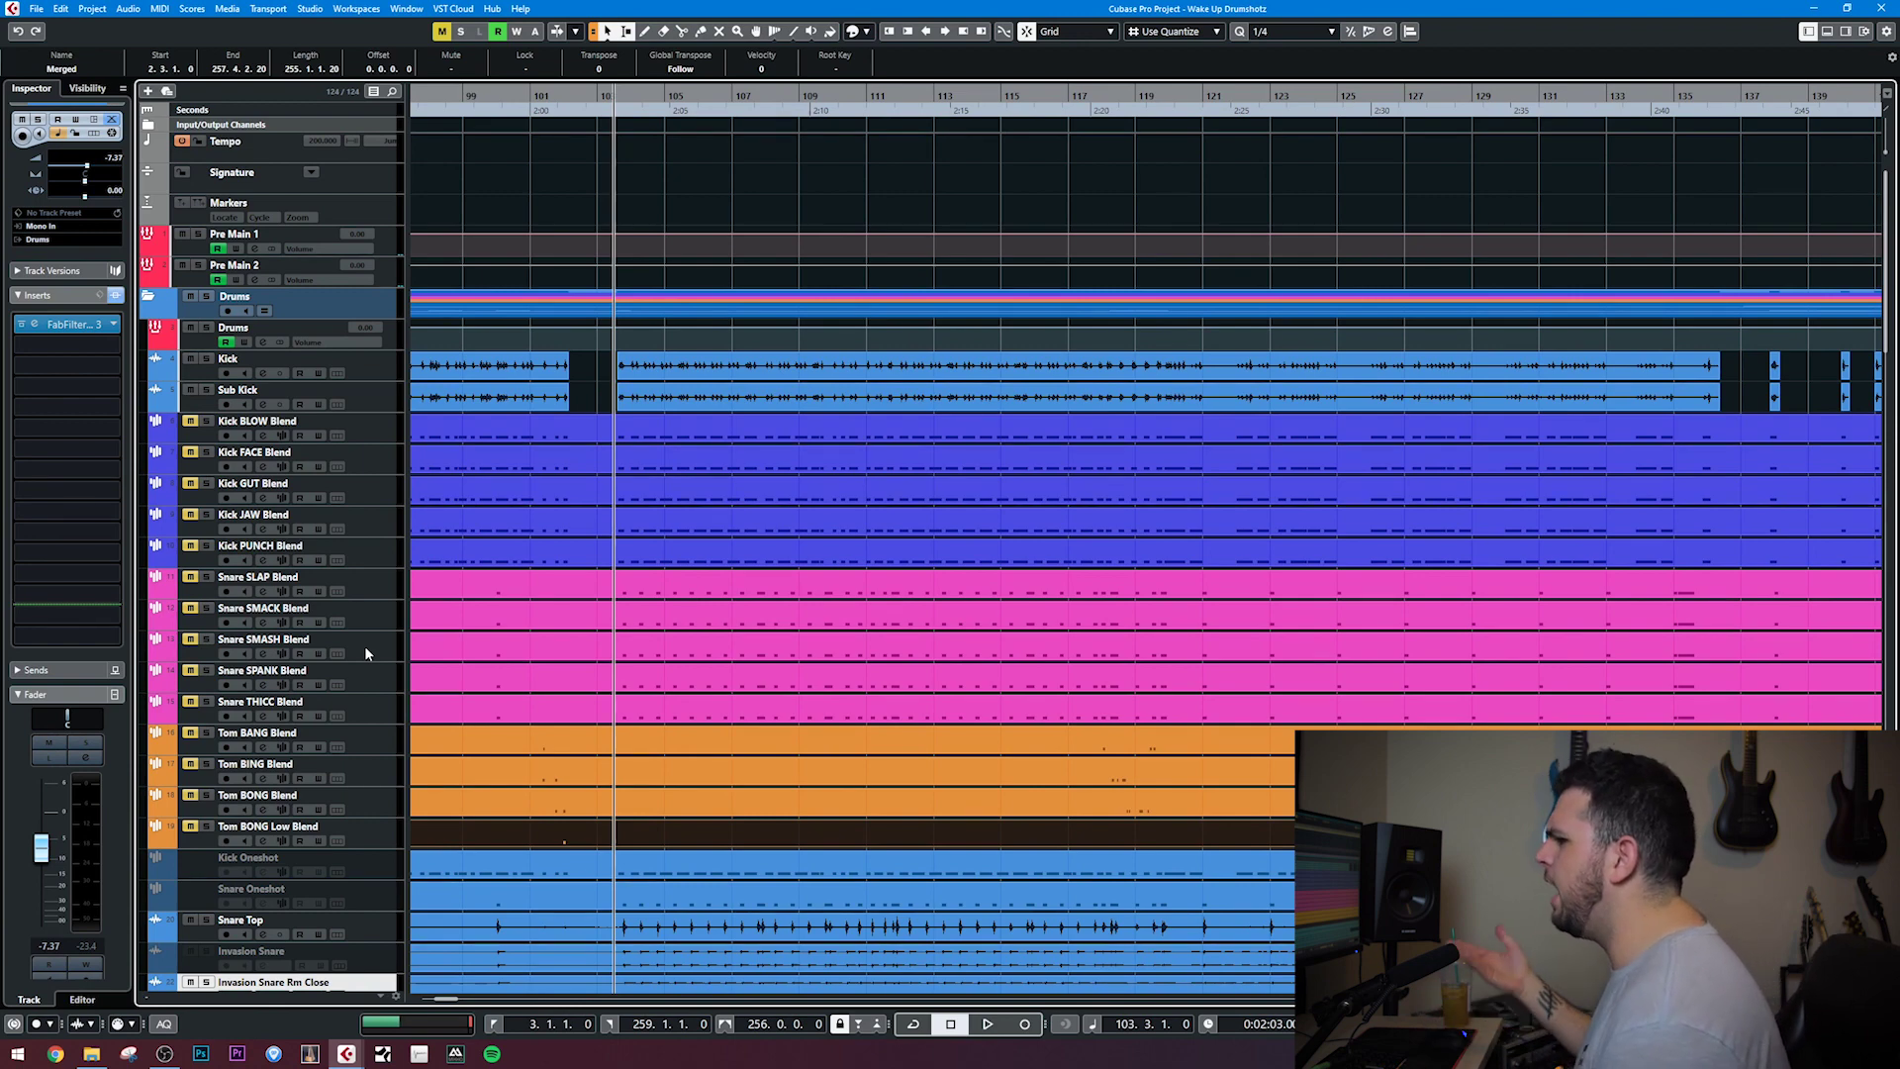
Select the Kick BLOW Blend track so the Inspector shows its settings
click(374, 514)
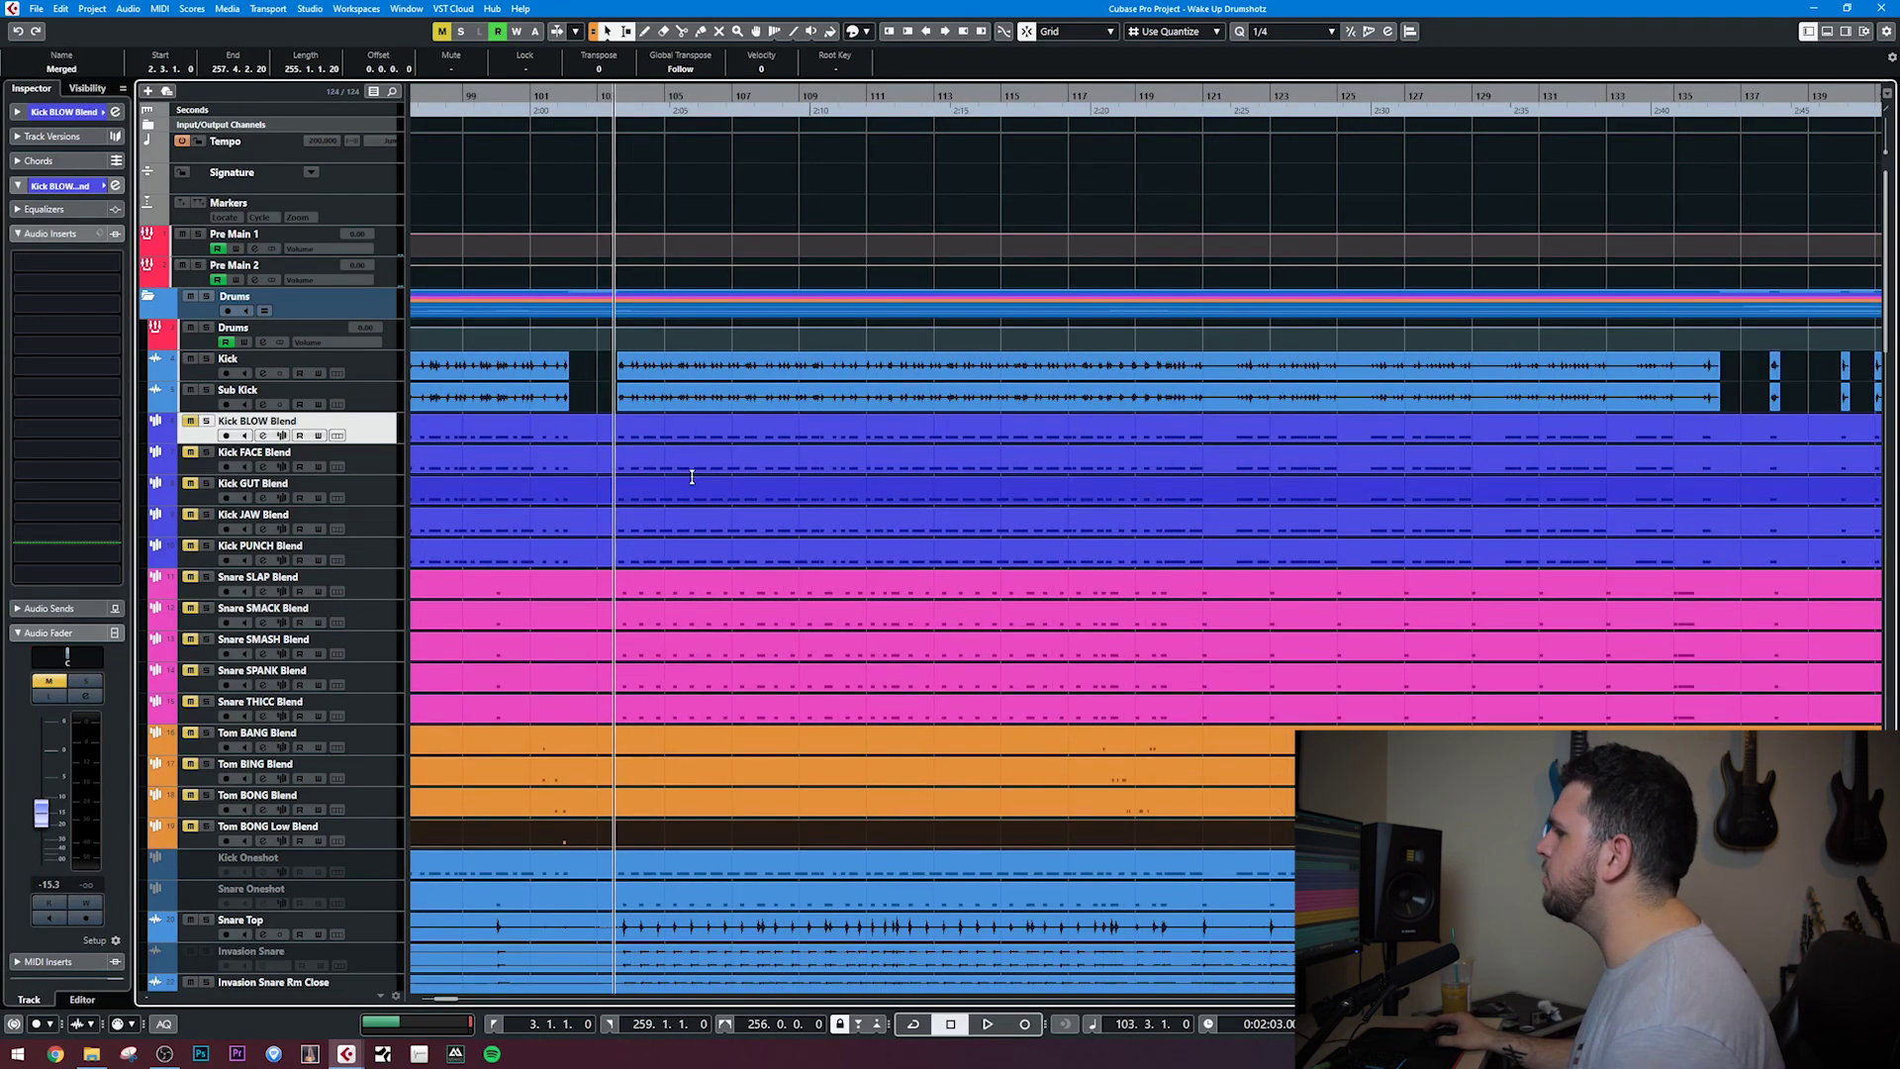
scroll(687, 481, down, 1)
Play from bar 103, unmuting the Kick BLOW, FACE, GUT, JAW and PUNCH blends one at a time
scroll(656, 500, up, 1)
key(space)
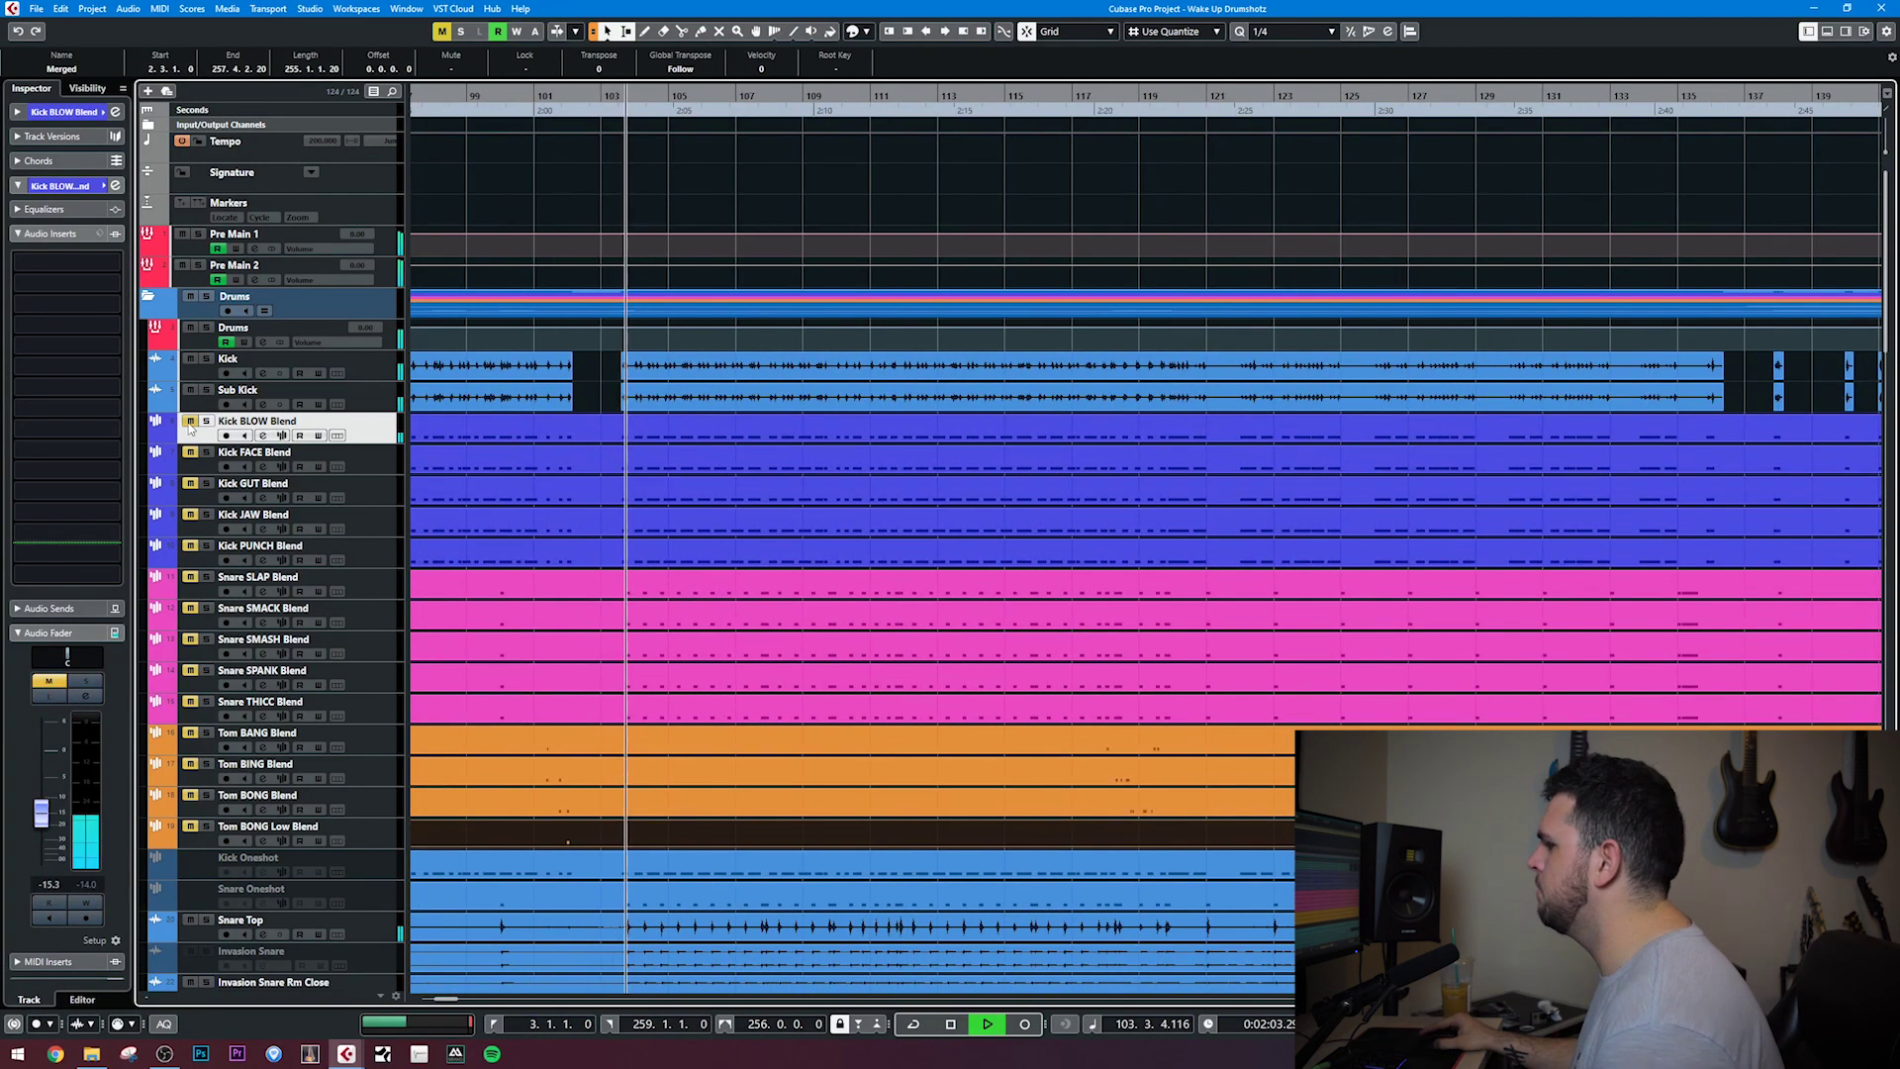
click(190, 423)
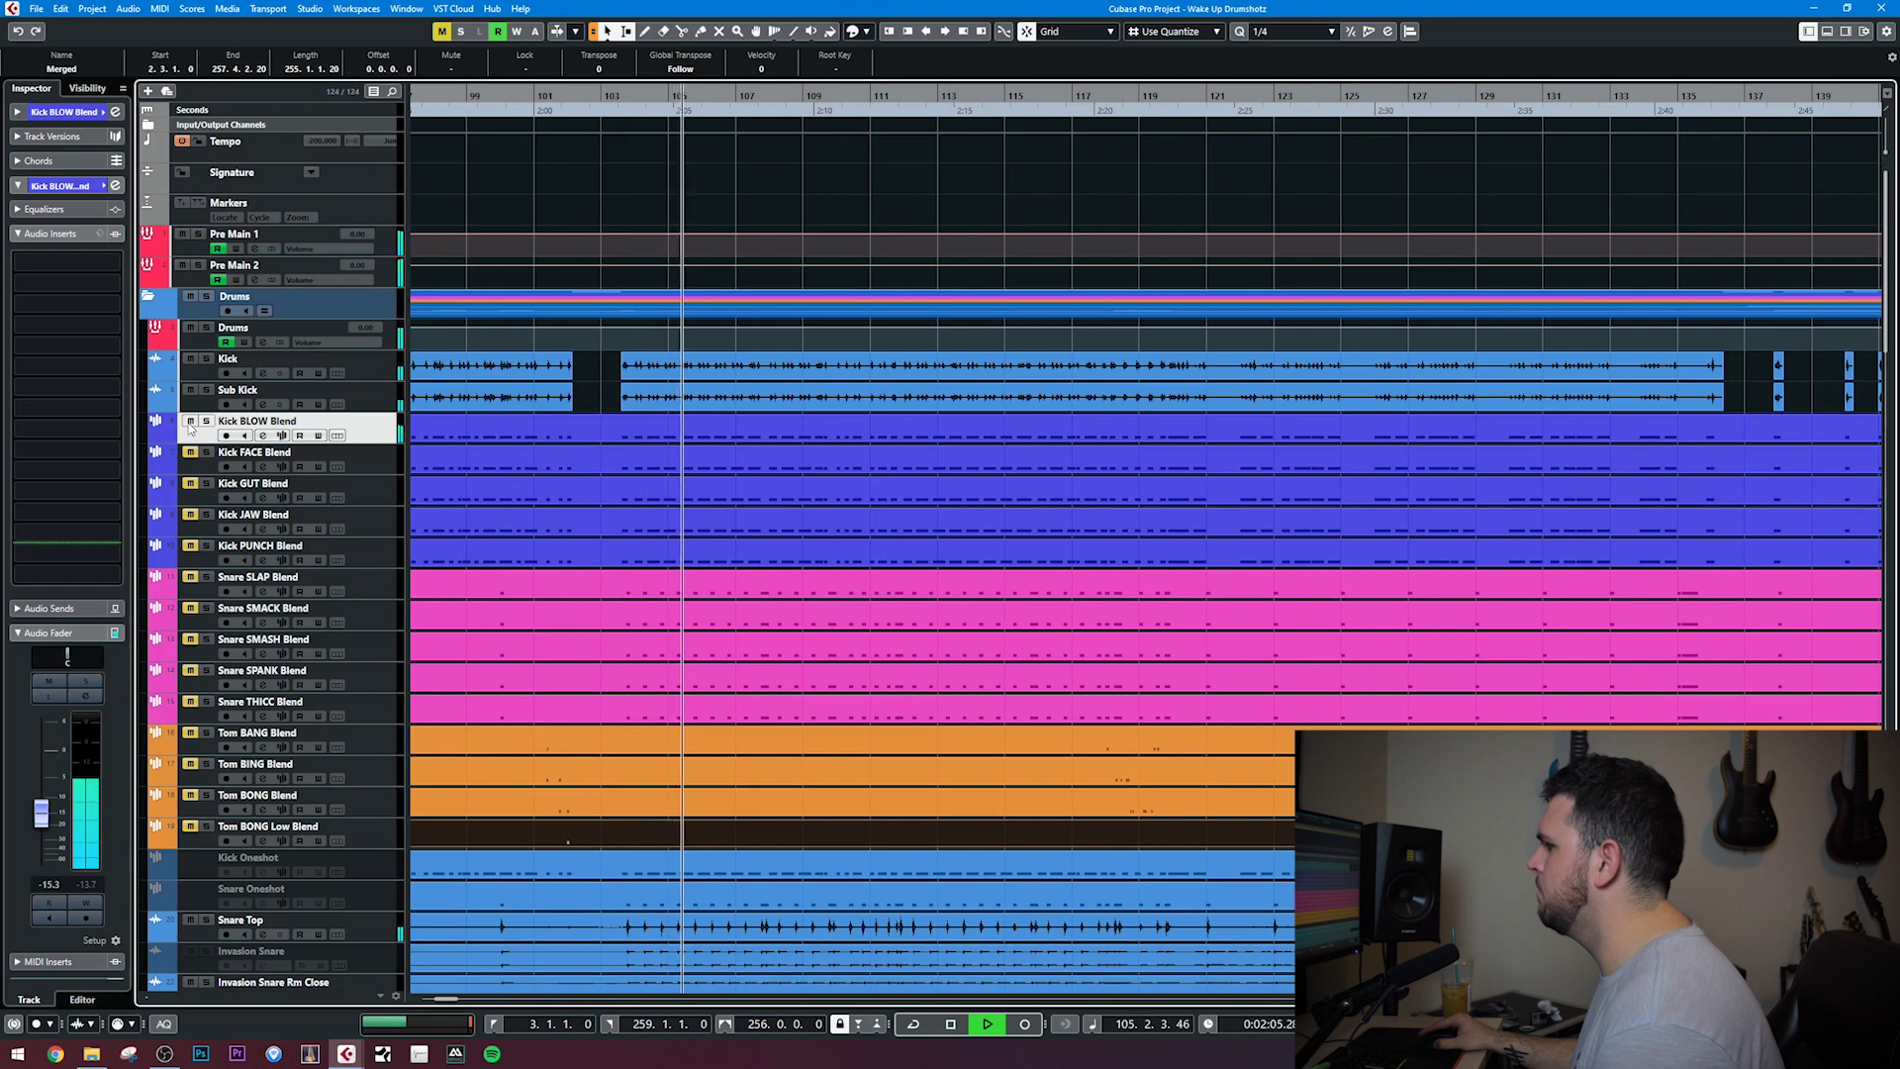
click(190, 423)
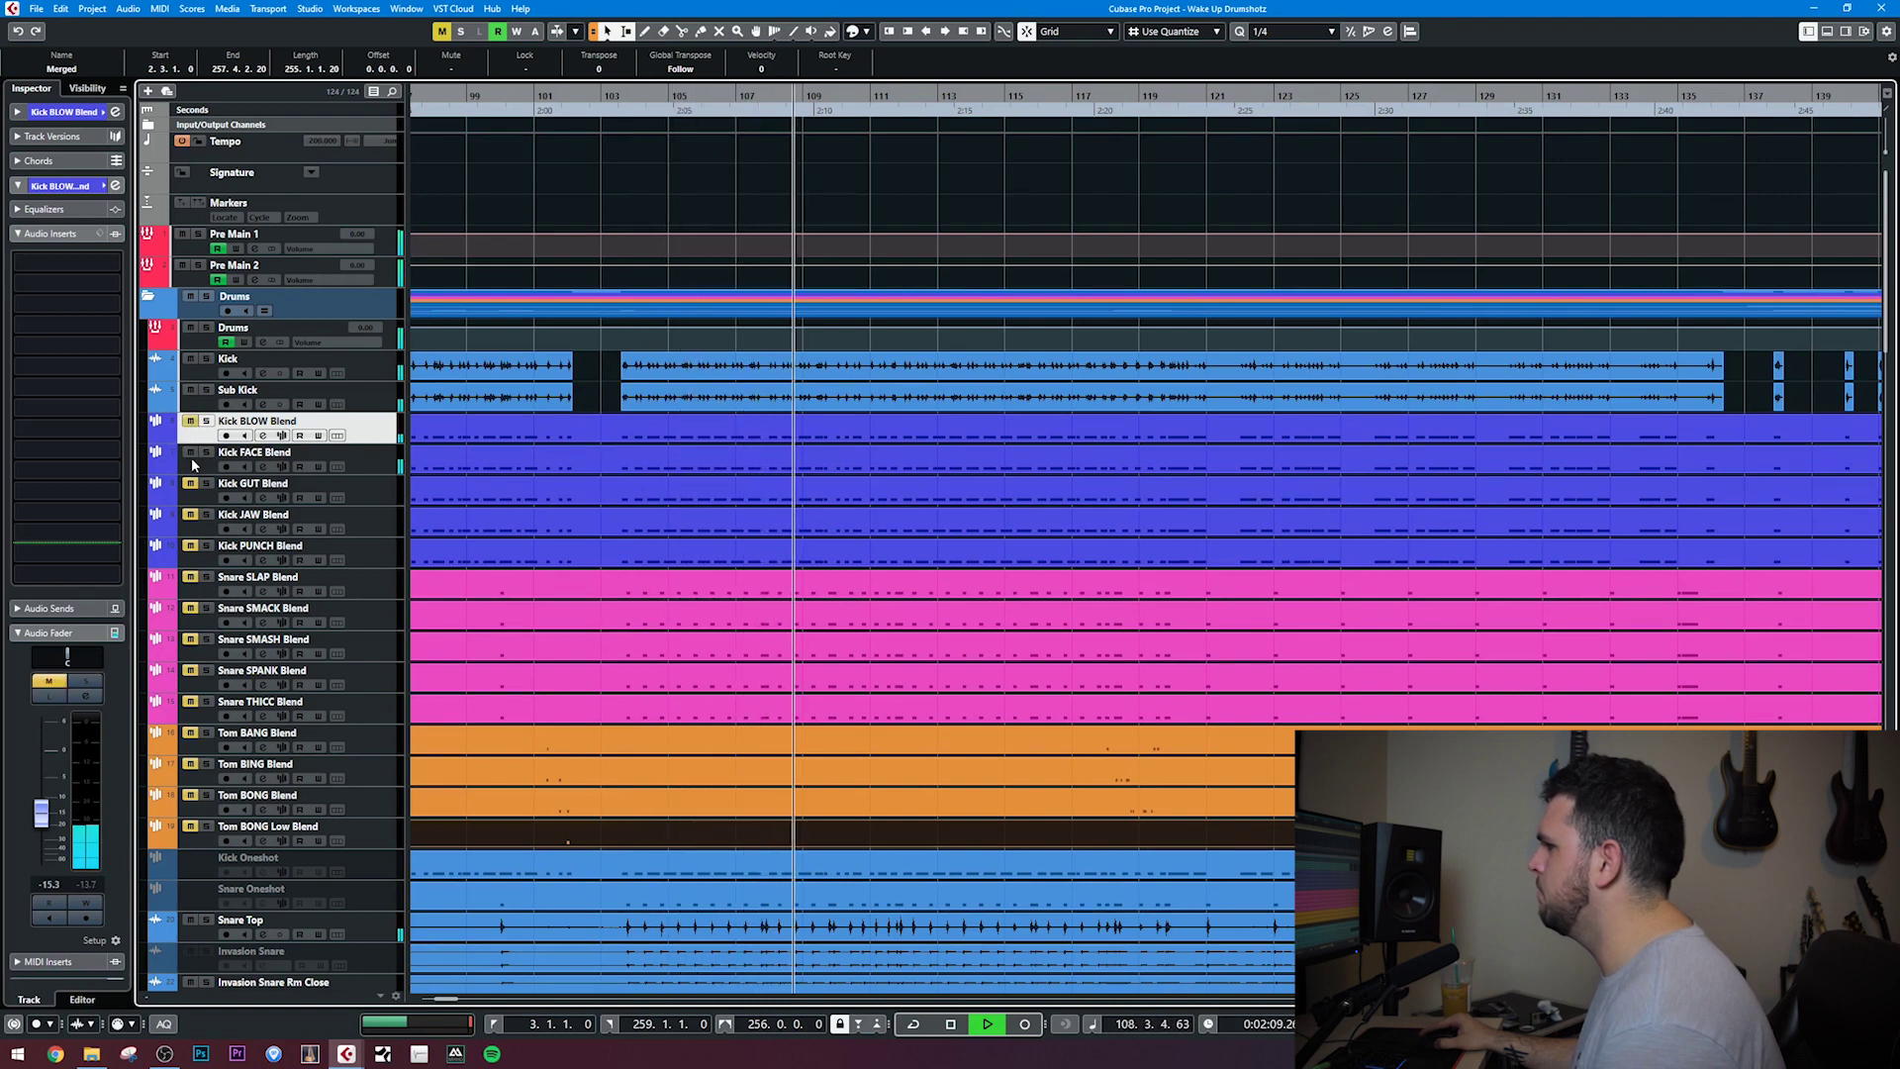
click(191, 452)
click(191, 484)
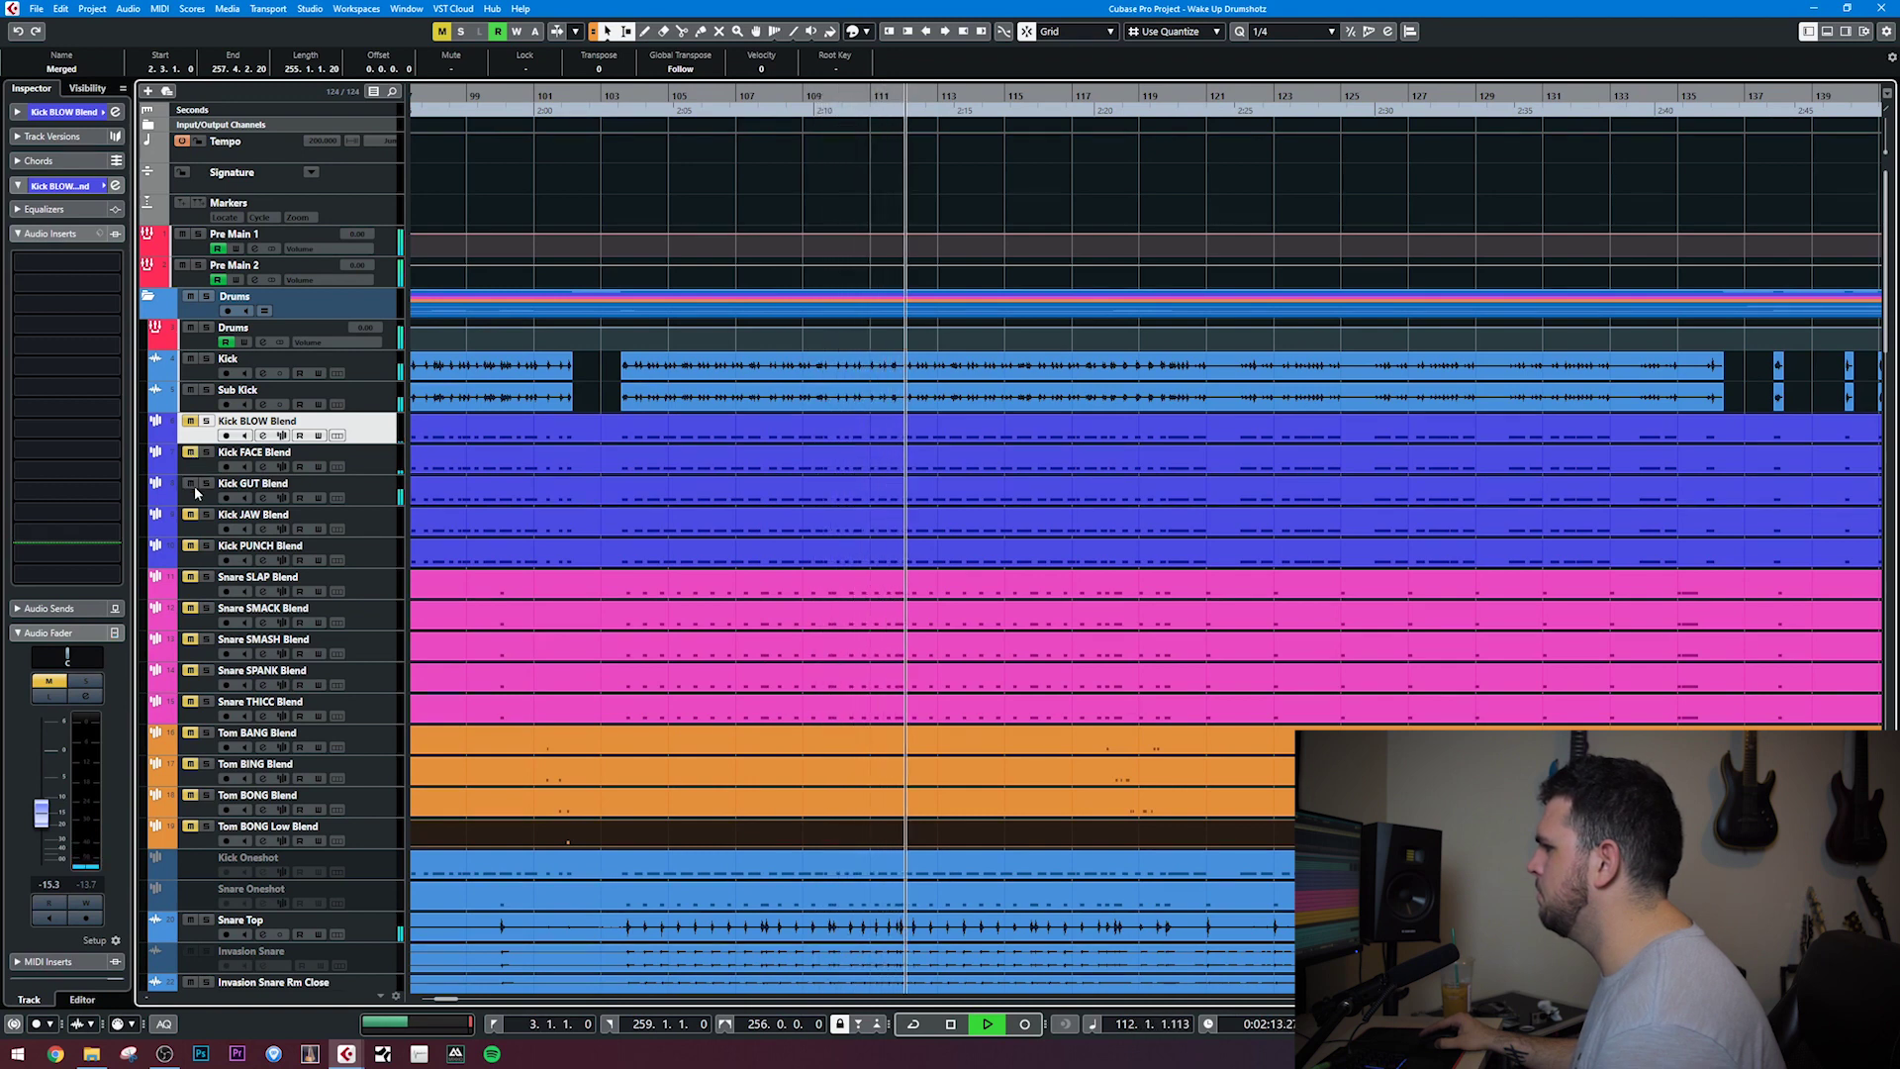
click(191, 484)
click(191, 514)
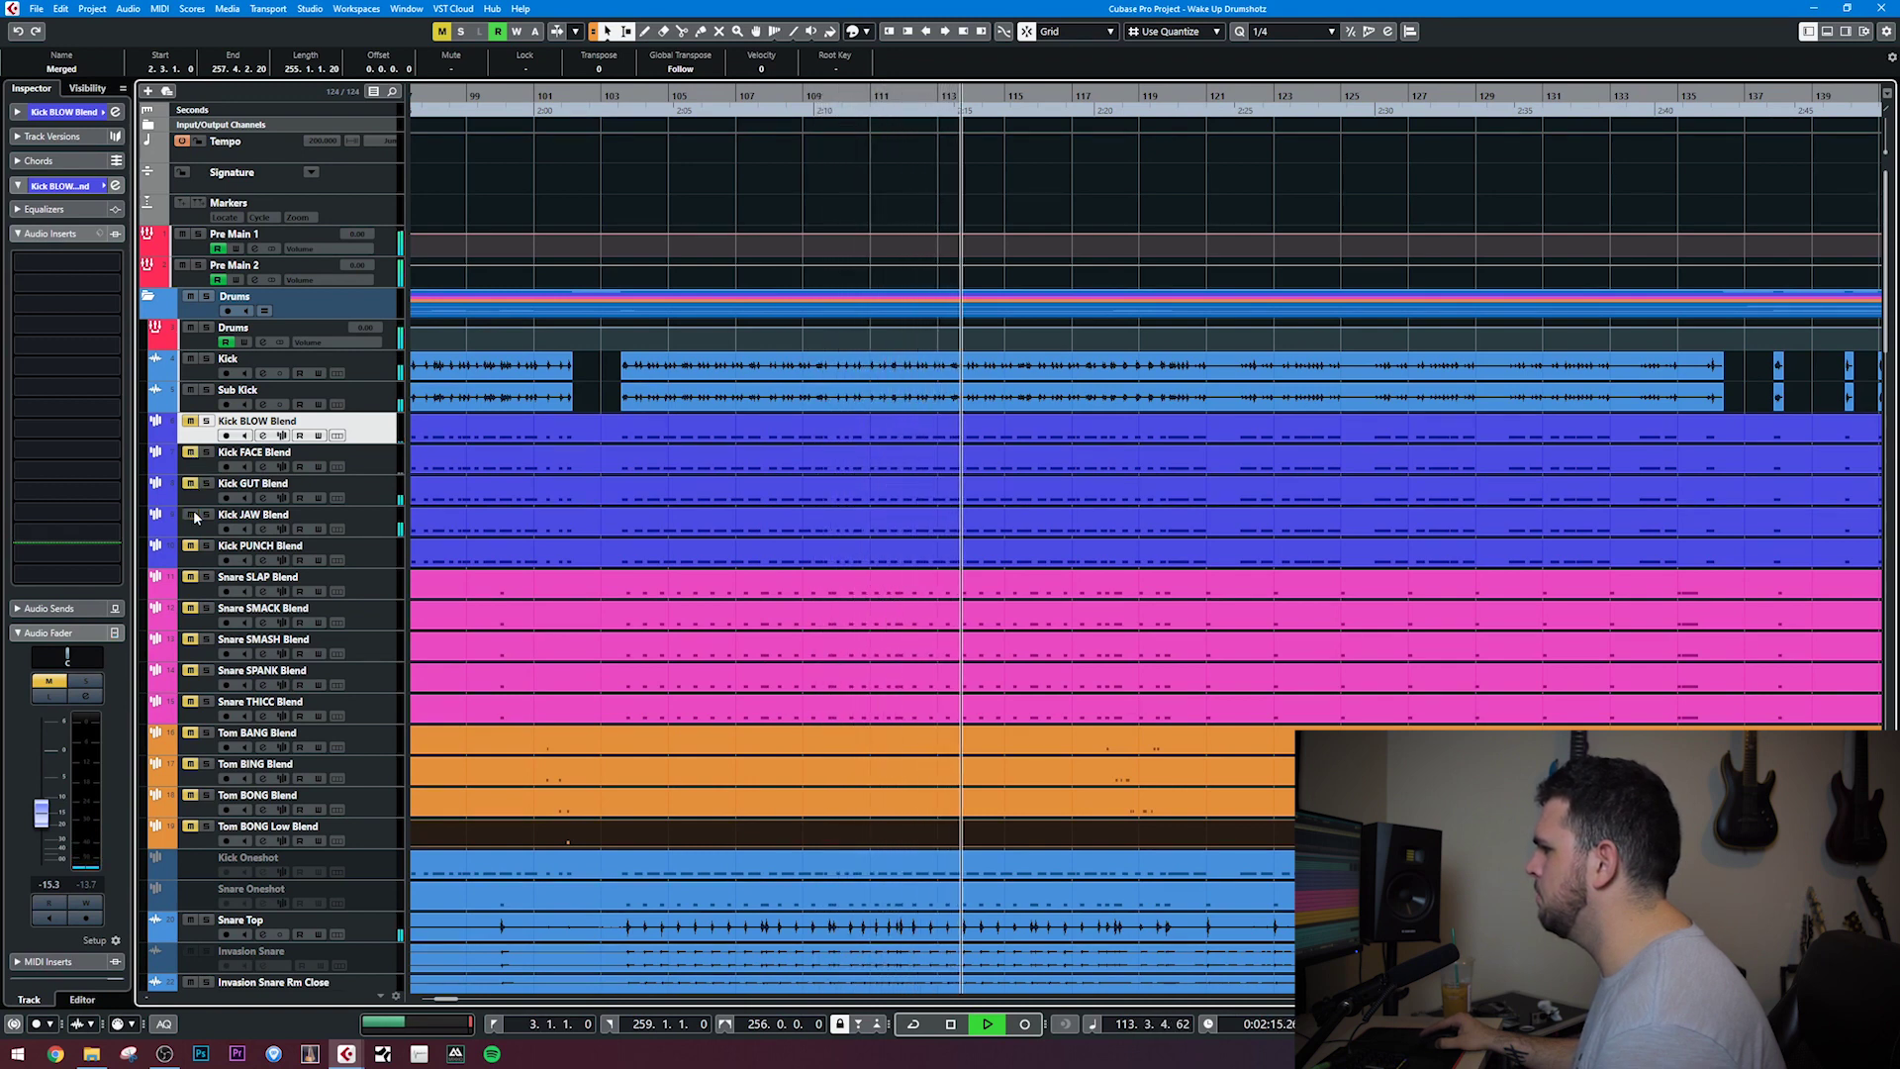
click(191, 515)
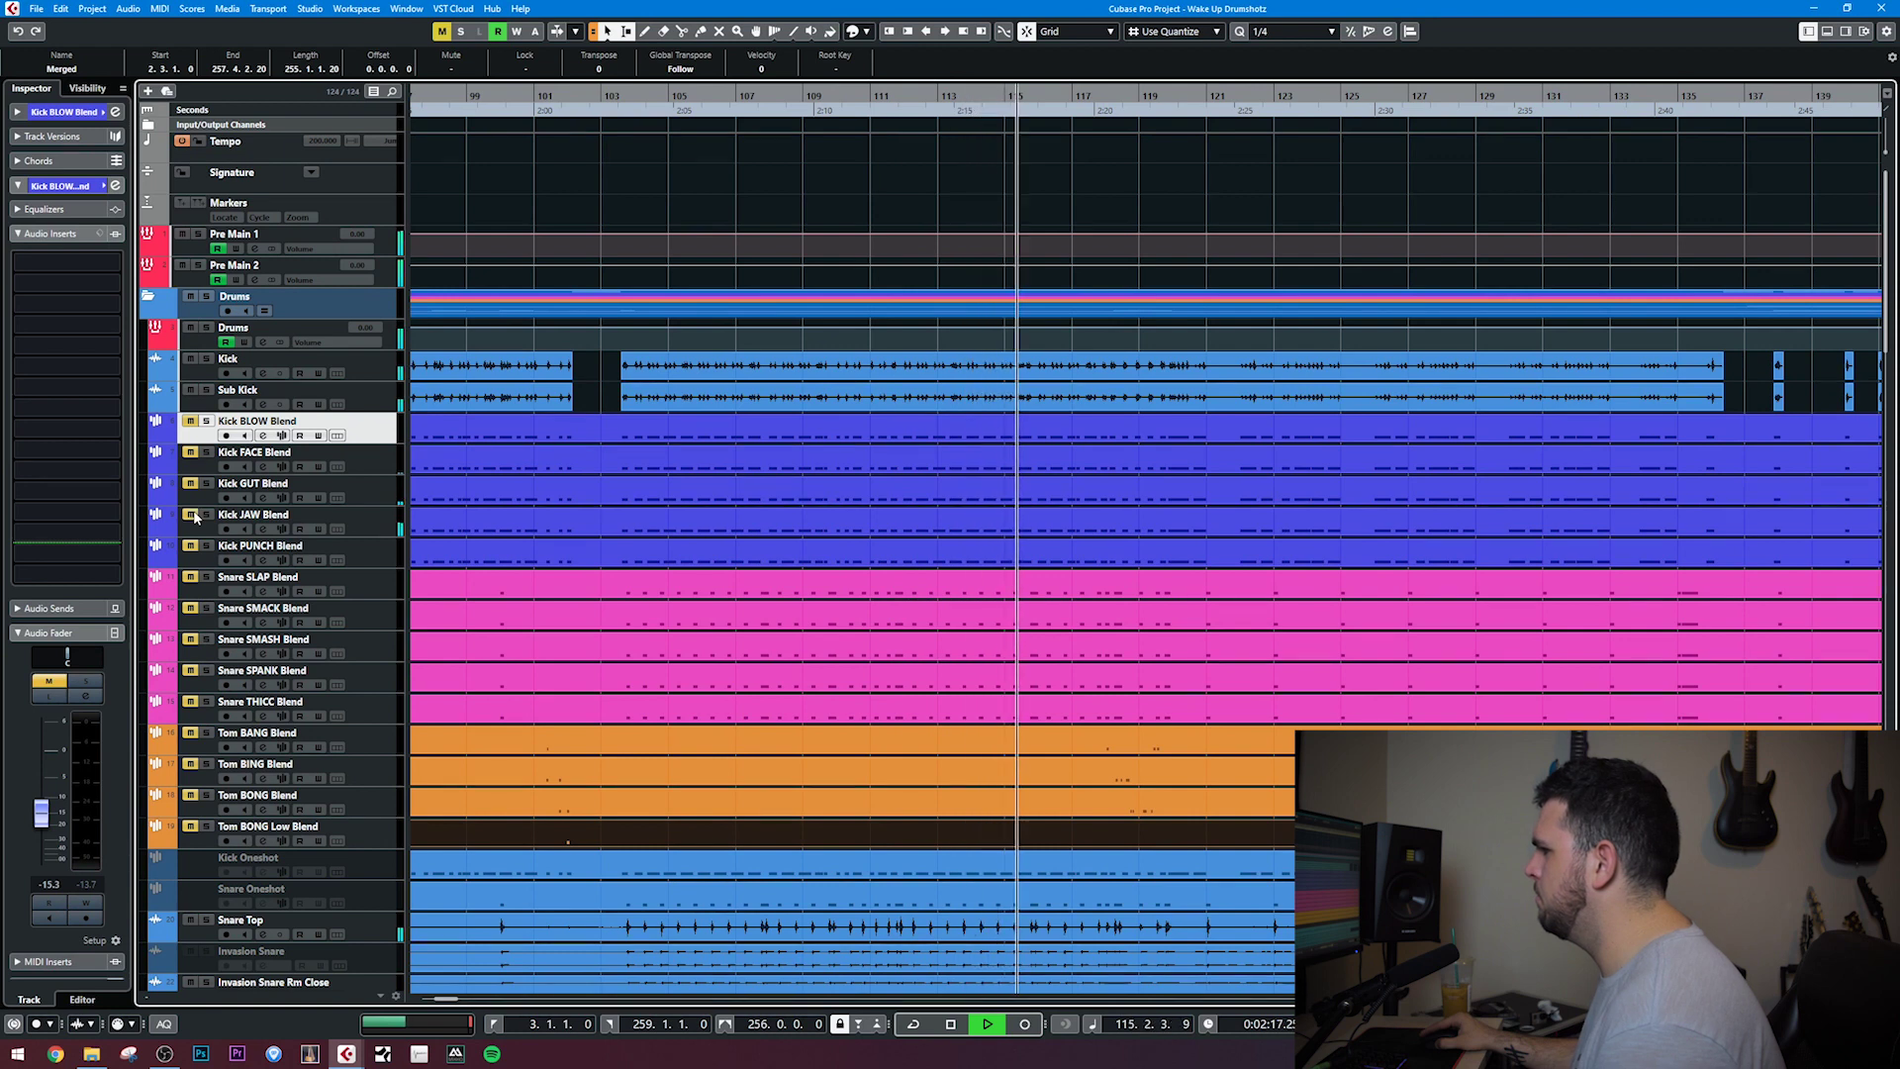
click(191, 545)
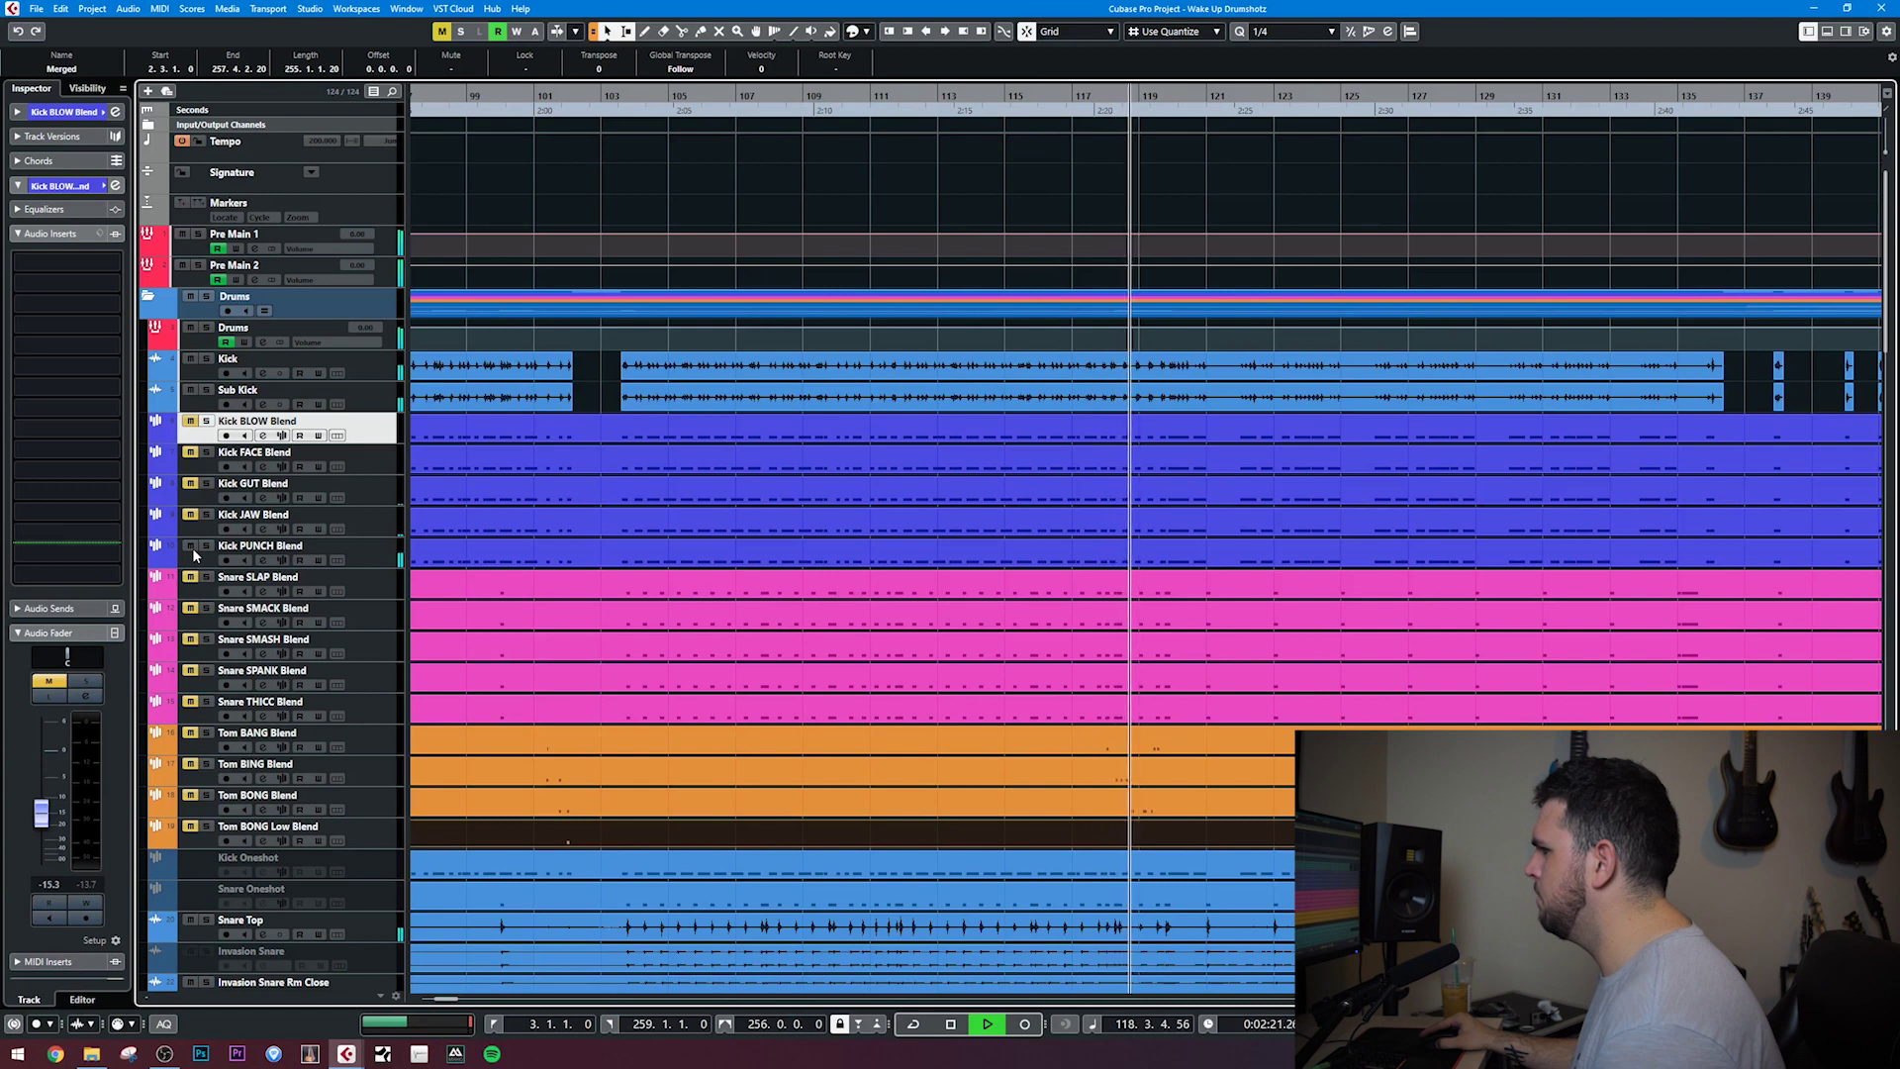
click(191, 545)
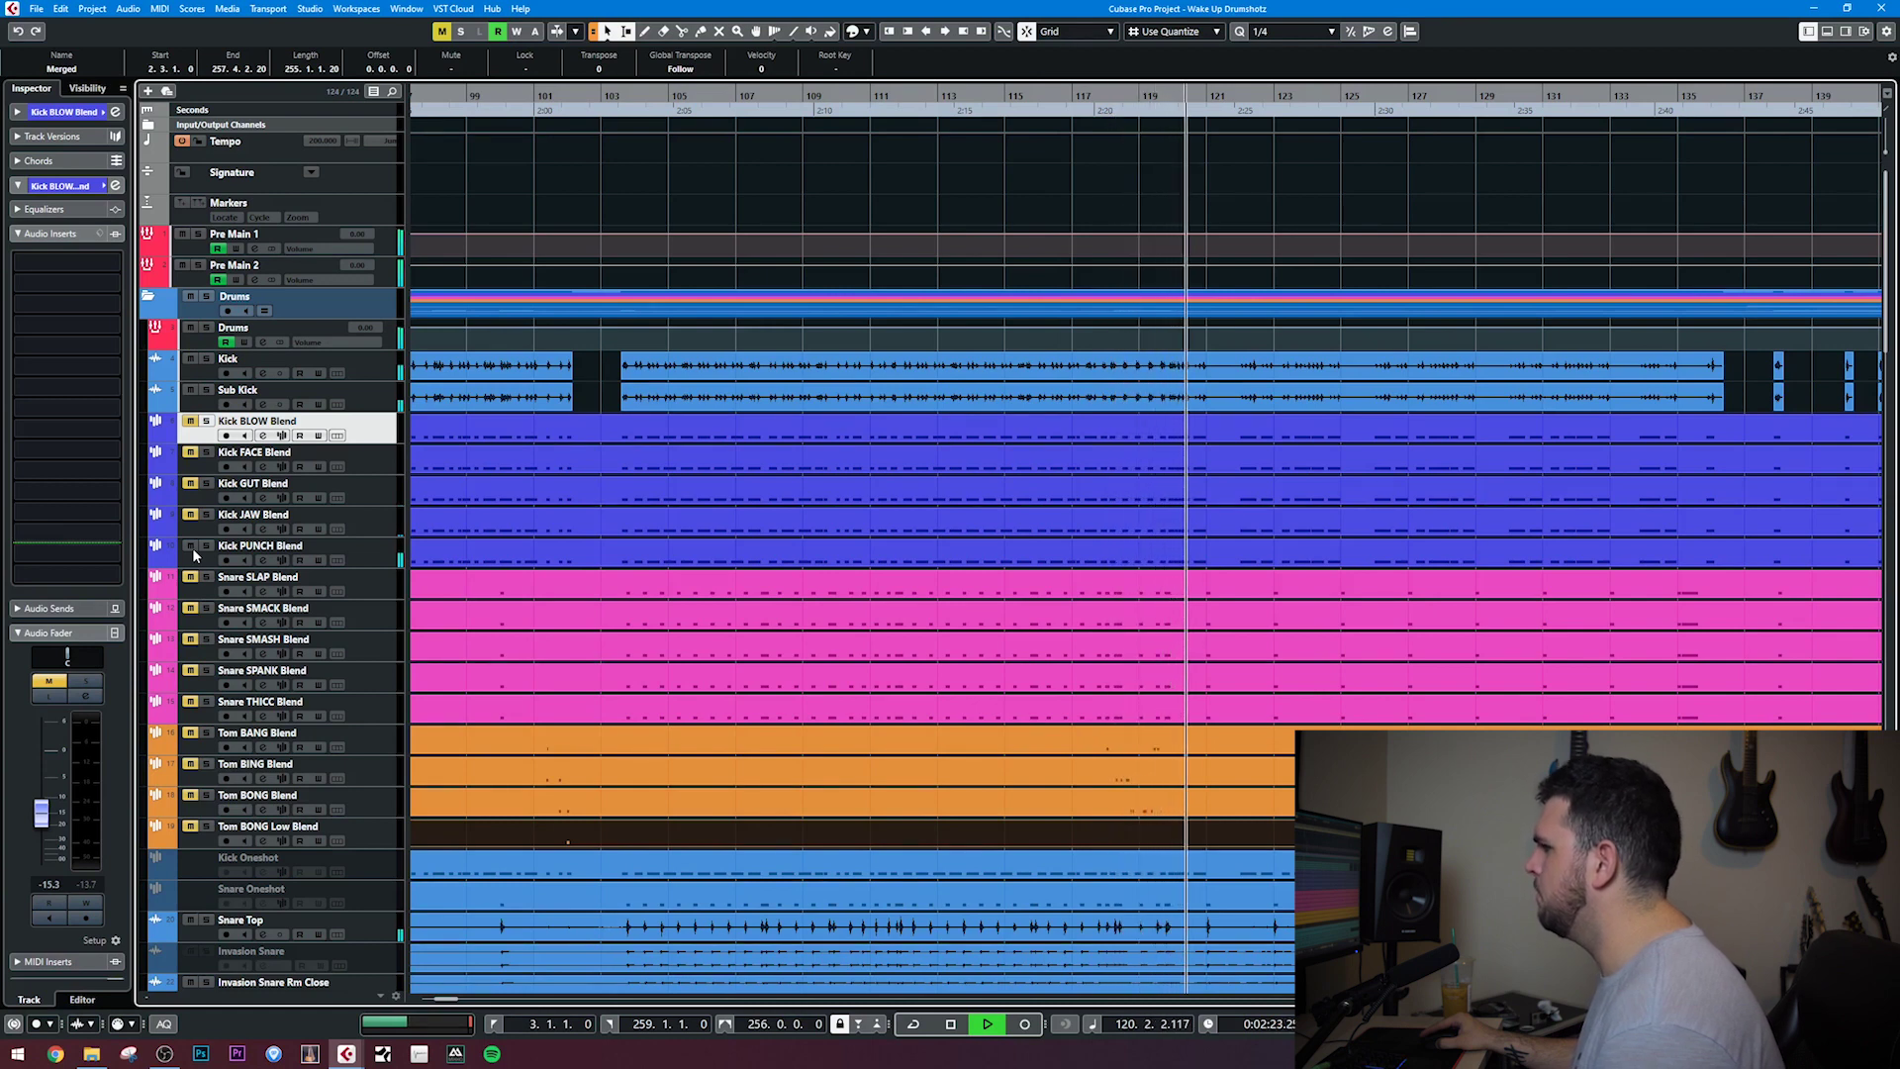
Re-audition the Kick JAW and FACE blends, leave BLOW unmuted, and stop playback
click(194, 516)
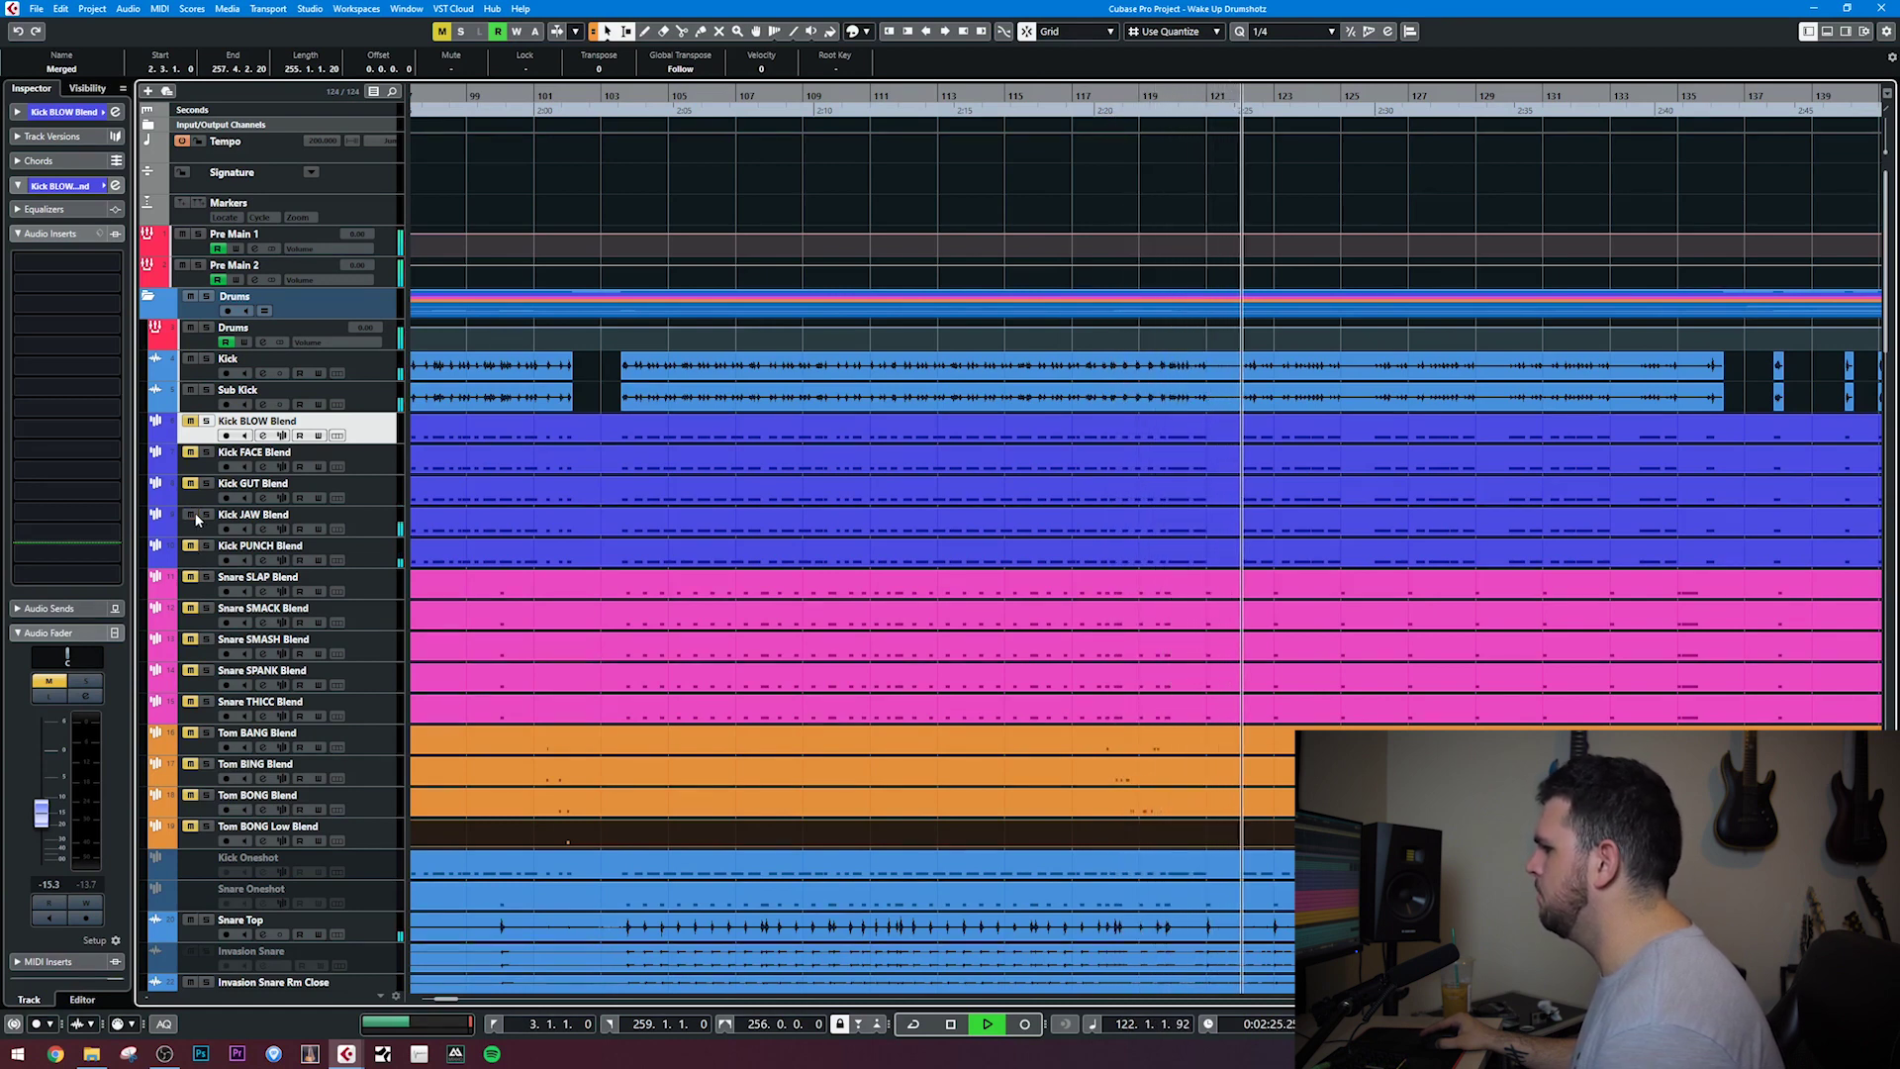
click(194, 516)
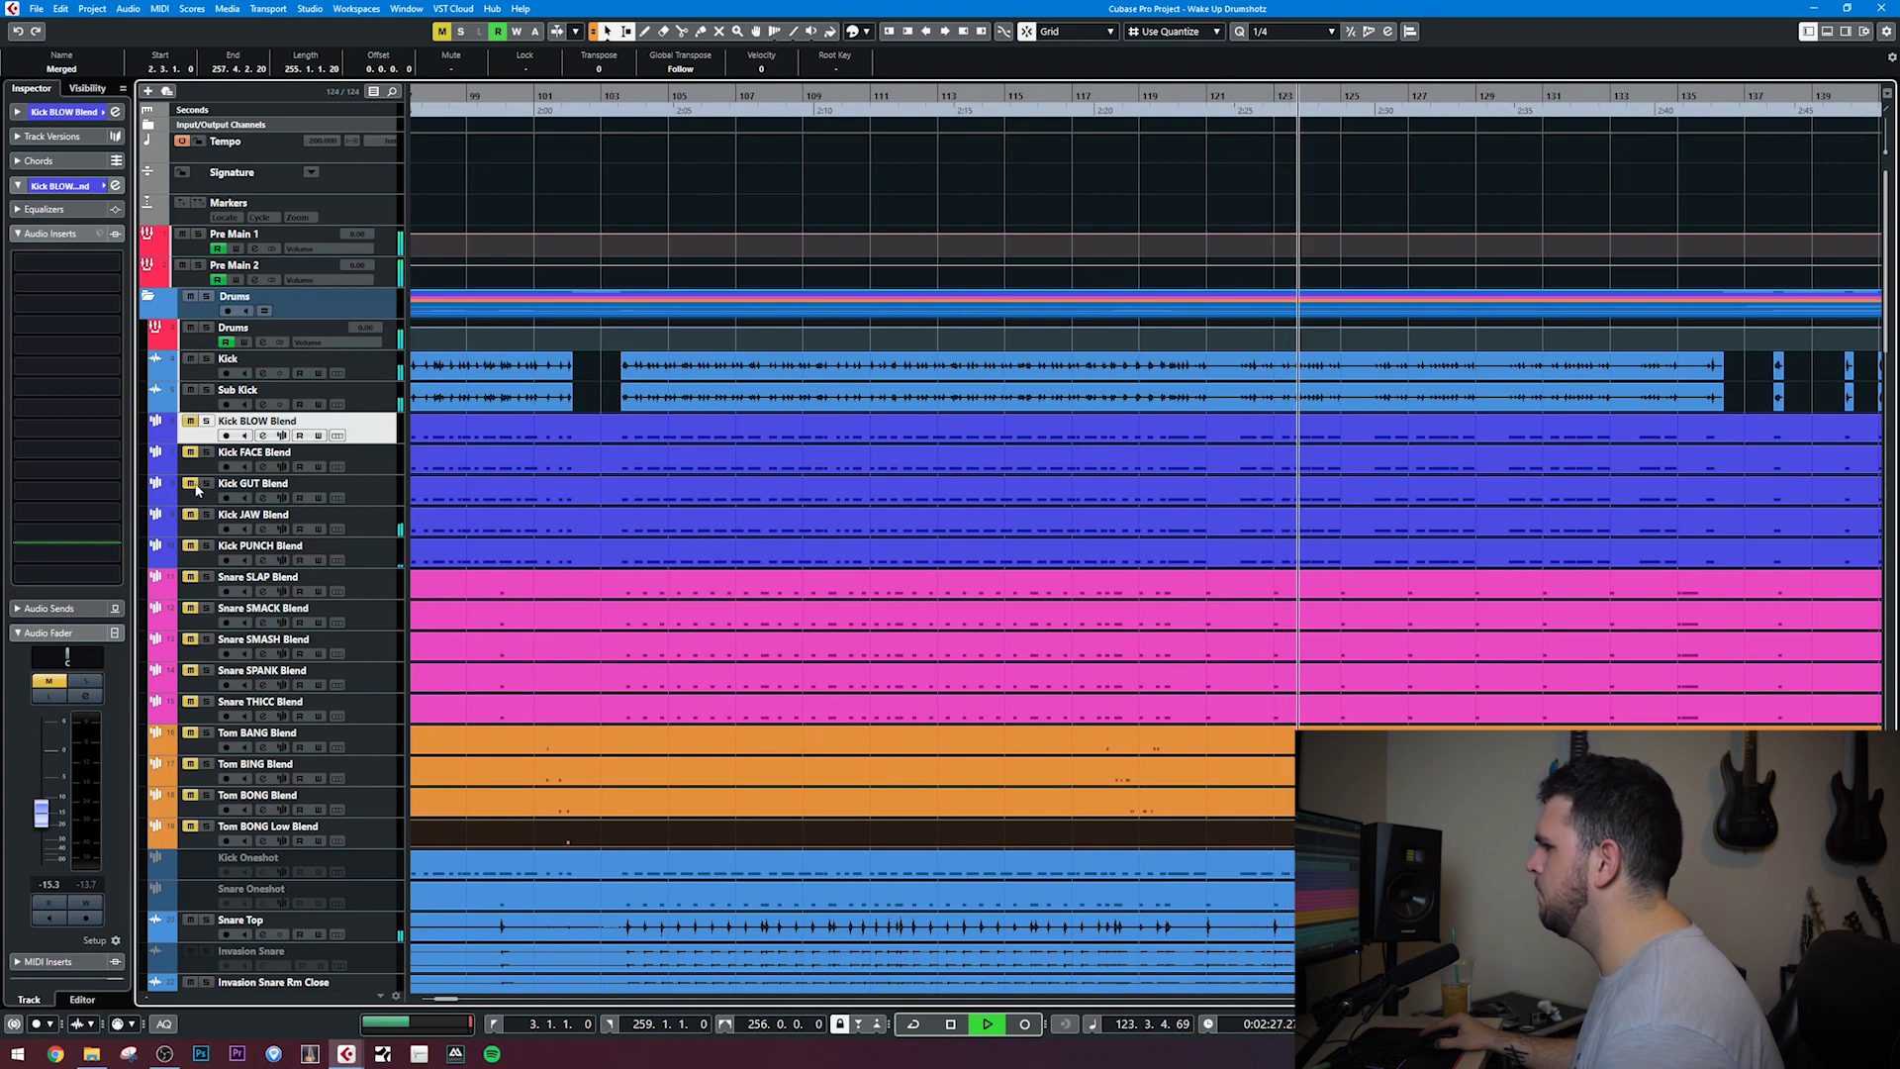
click(191, 453)
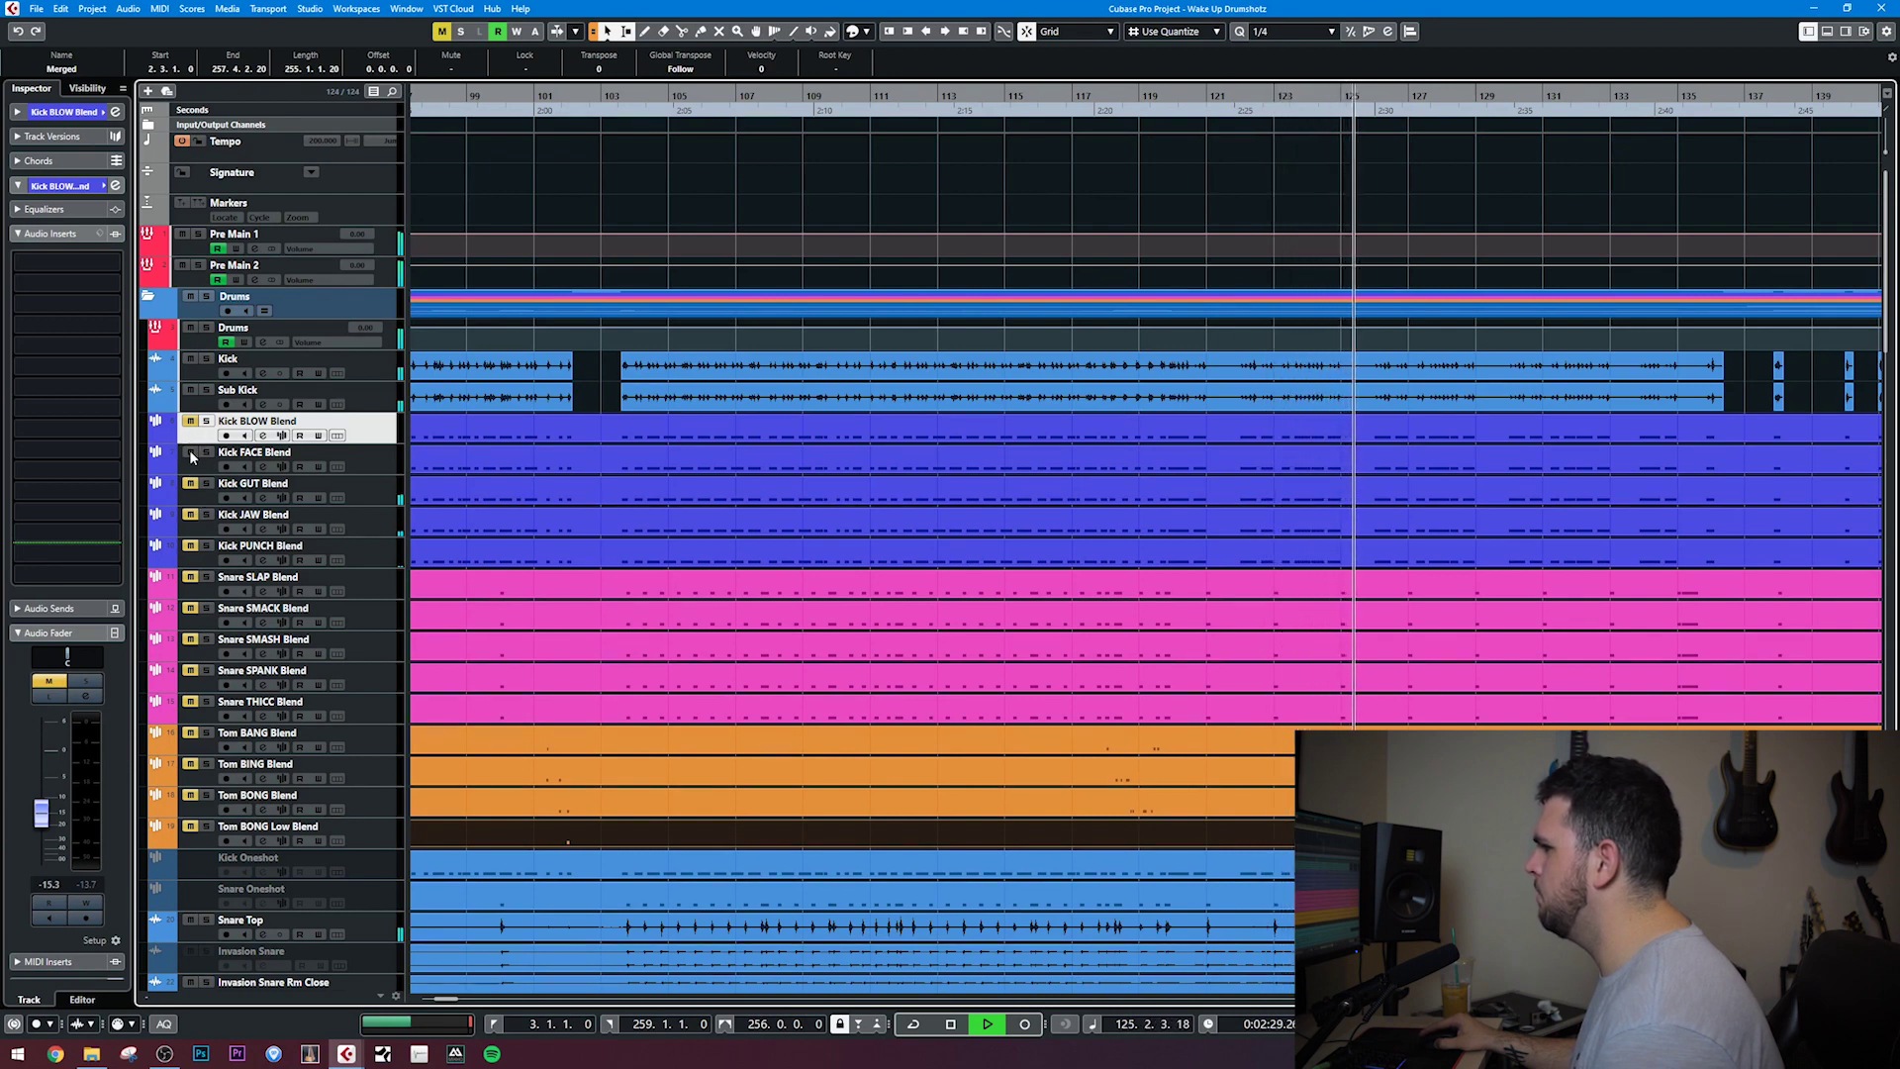
click(191, 453)
click(191, 422)
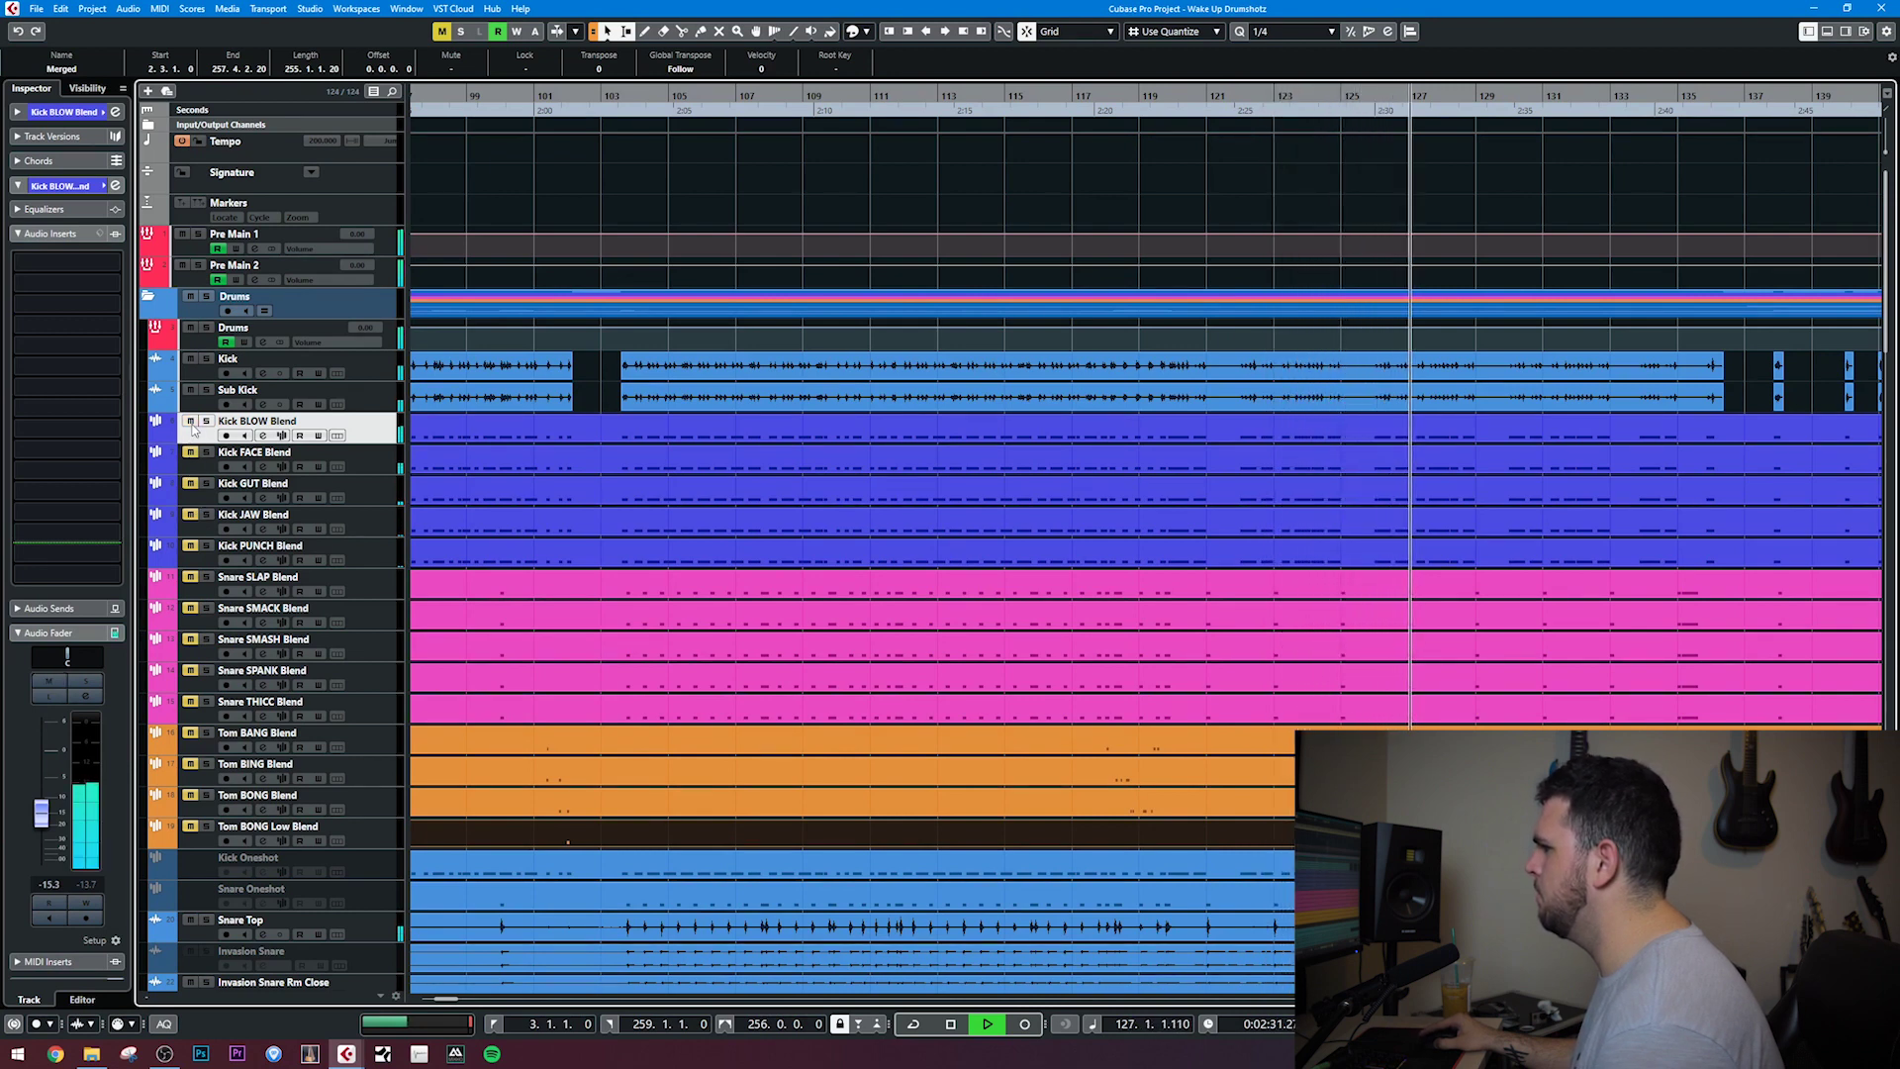
key(space)
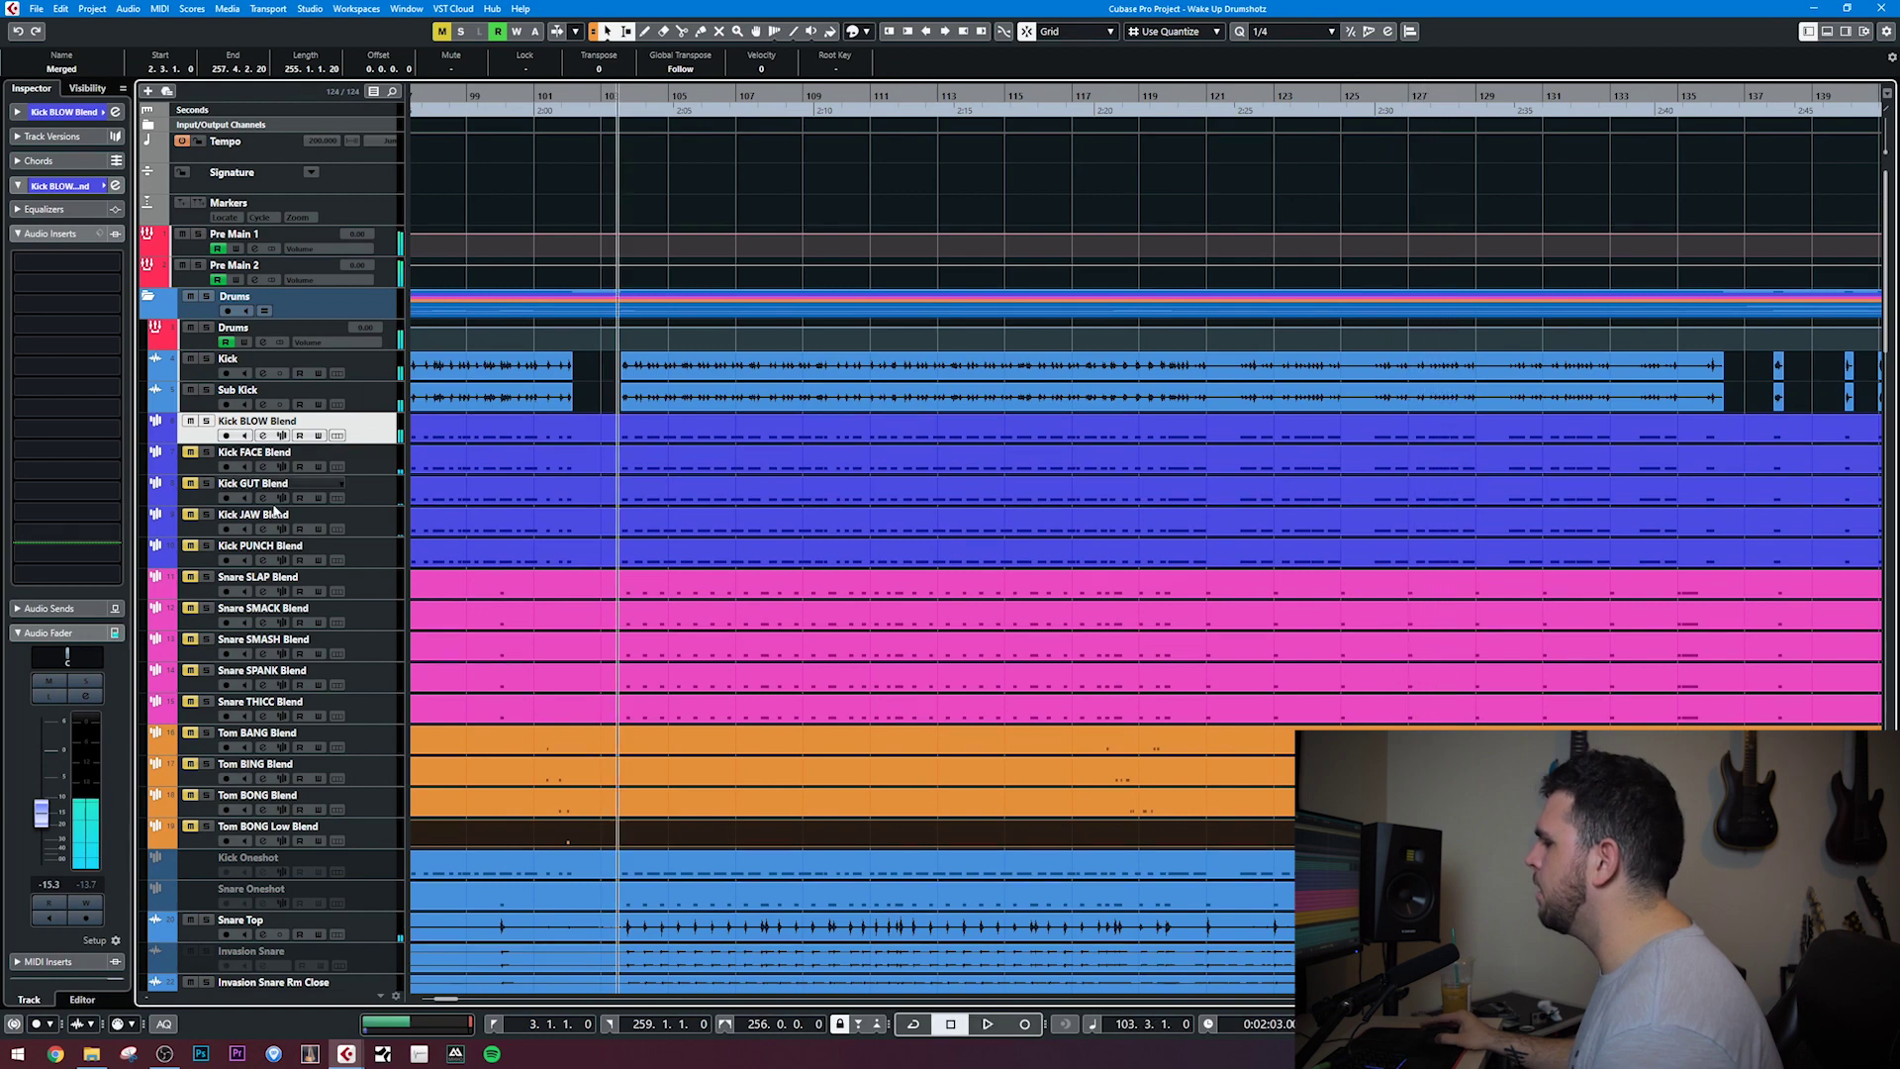
Replay from bar 103 comparing the Kick PUNCH and JAW blends, then select Kick PUNCH Blend
click(560, 518)
scroll(560, 517, up, 1)
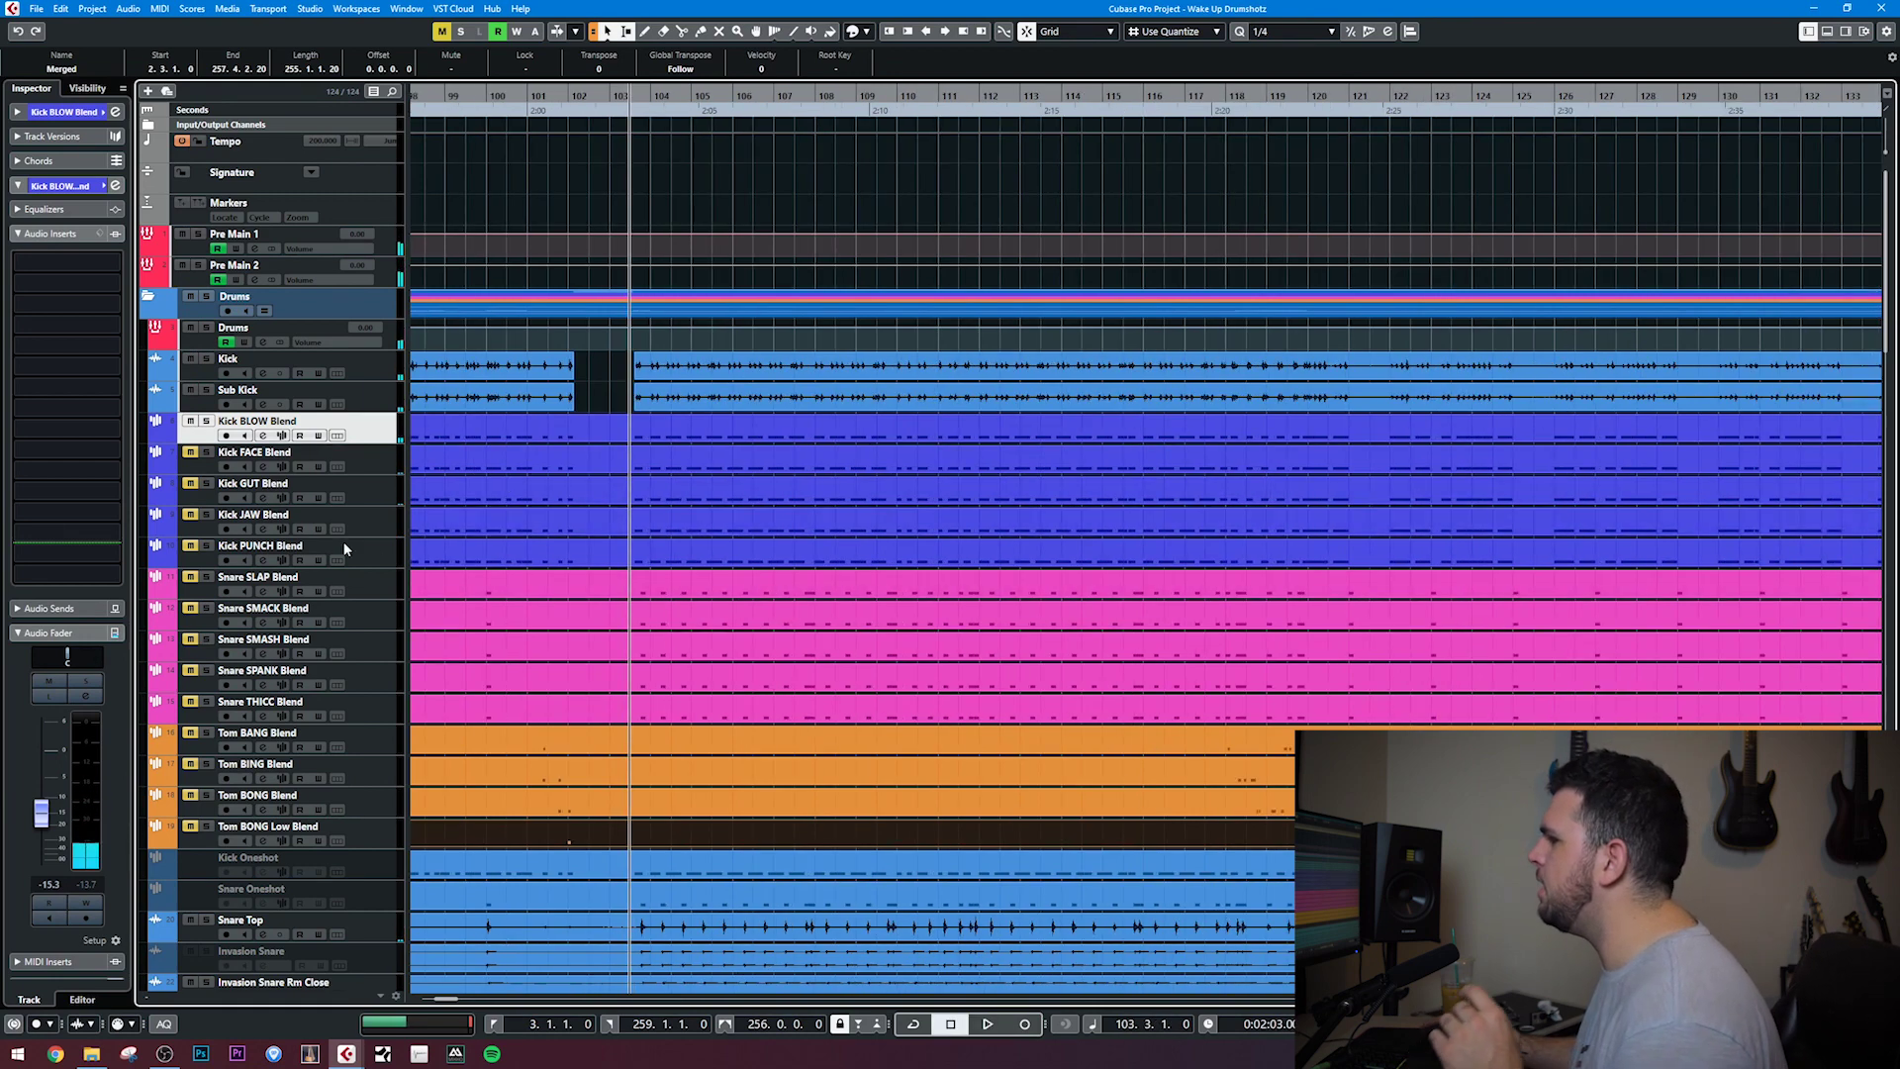
key(space)
click(191, 547)
click(190, 420)
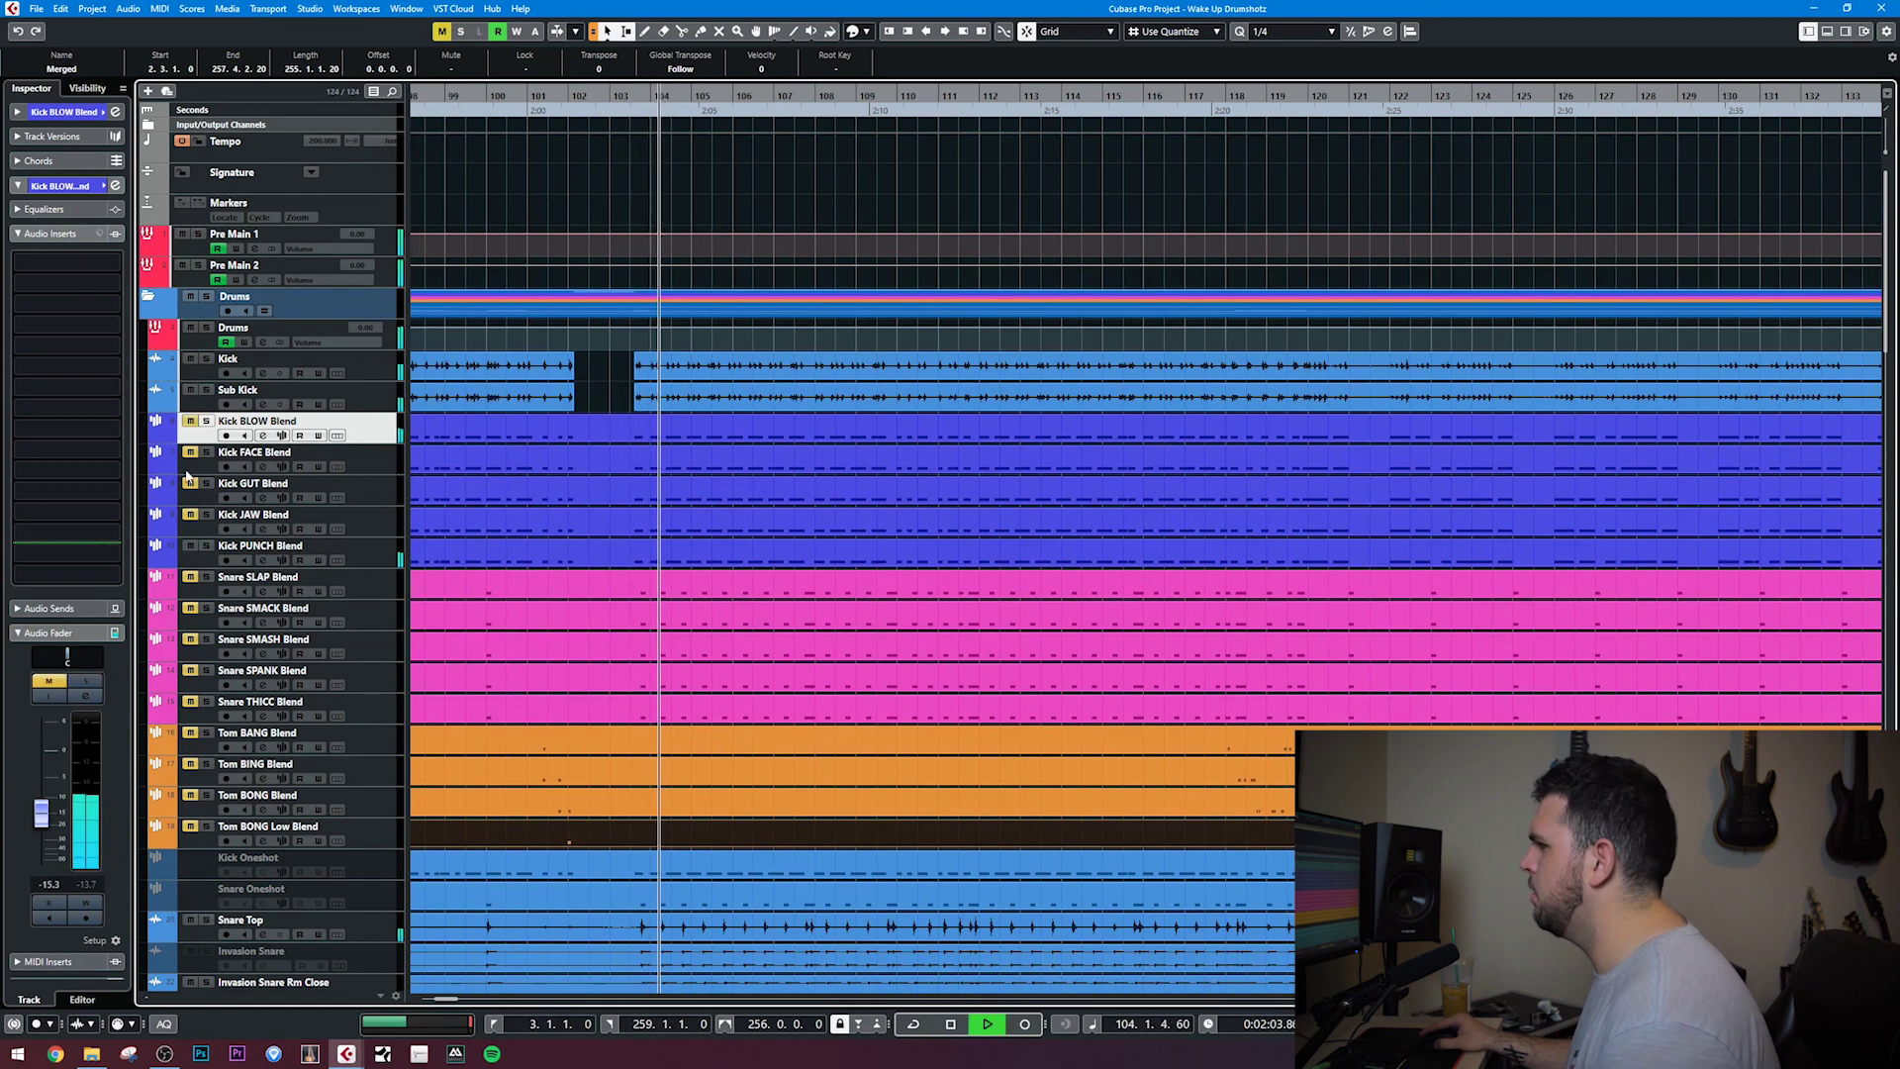
click(190, 546)
click(191, 516)
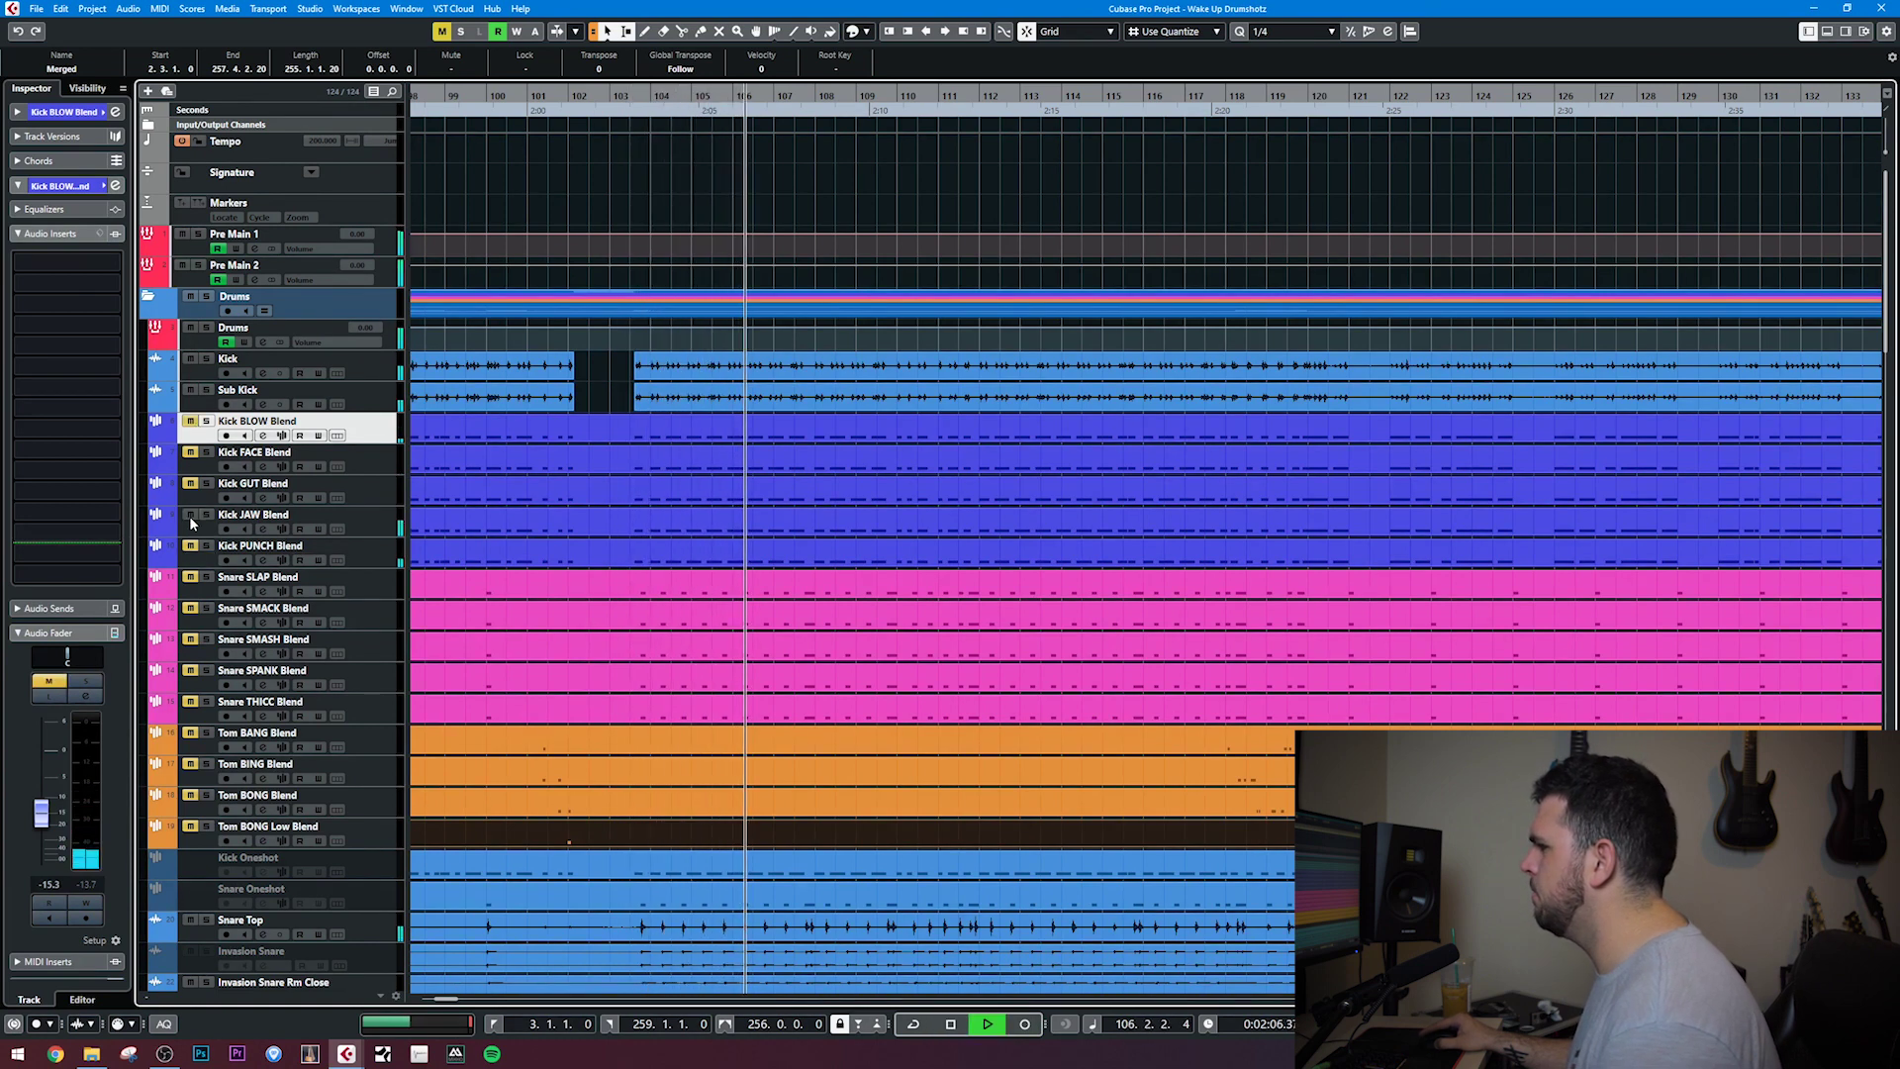
click(191, 515)
key(space)
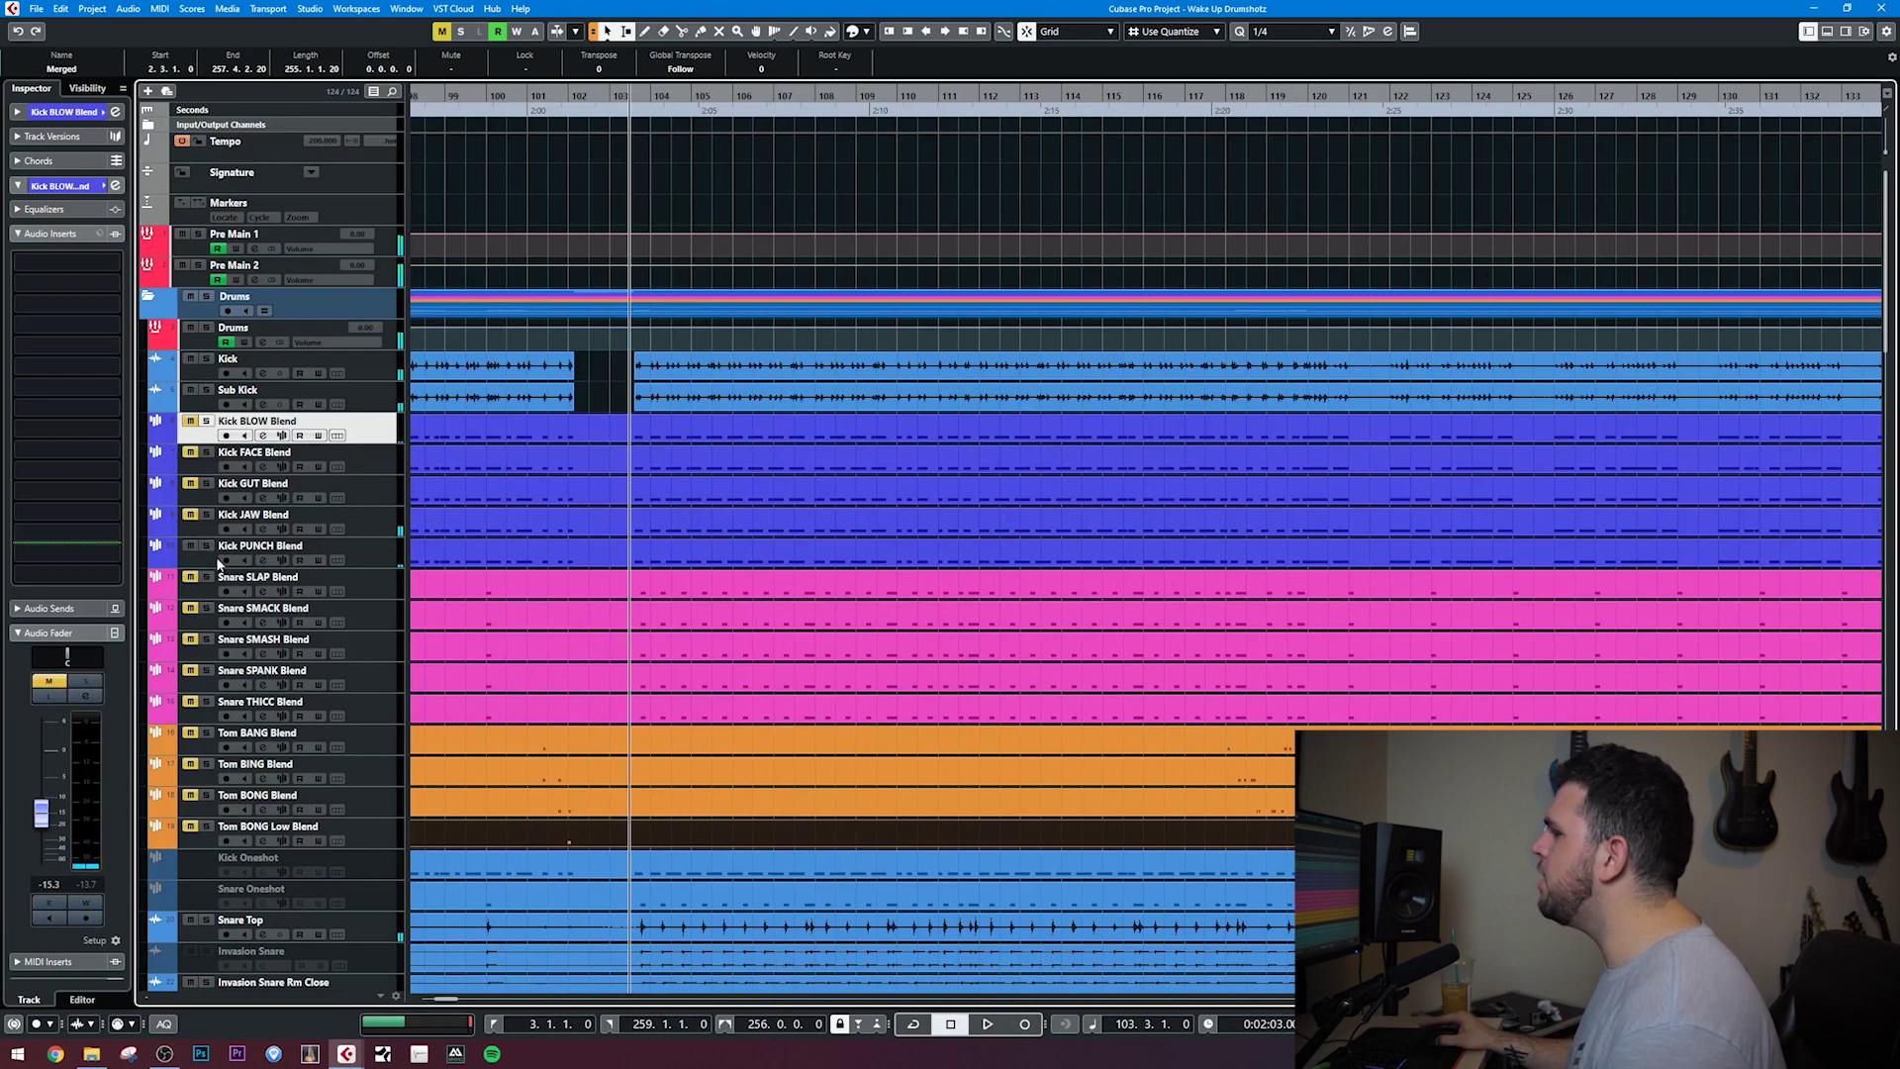
click(237, 560)
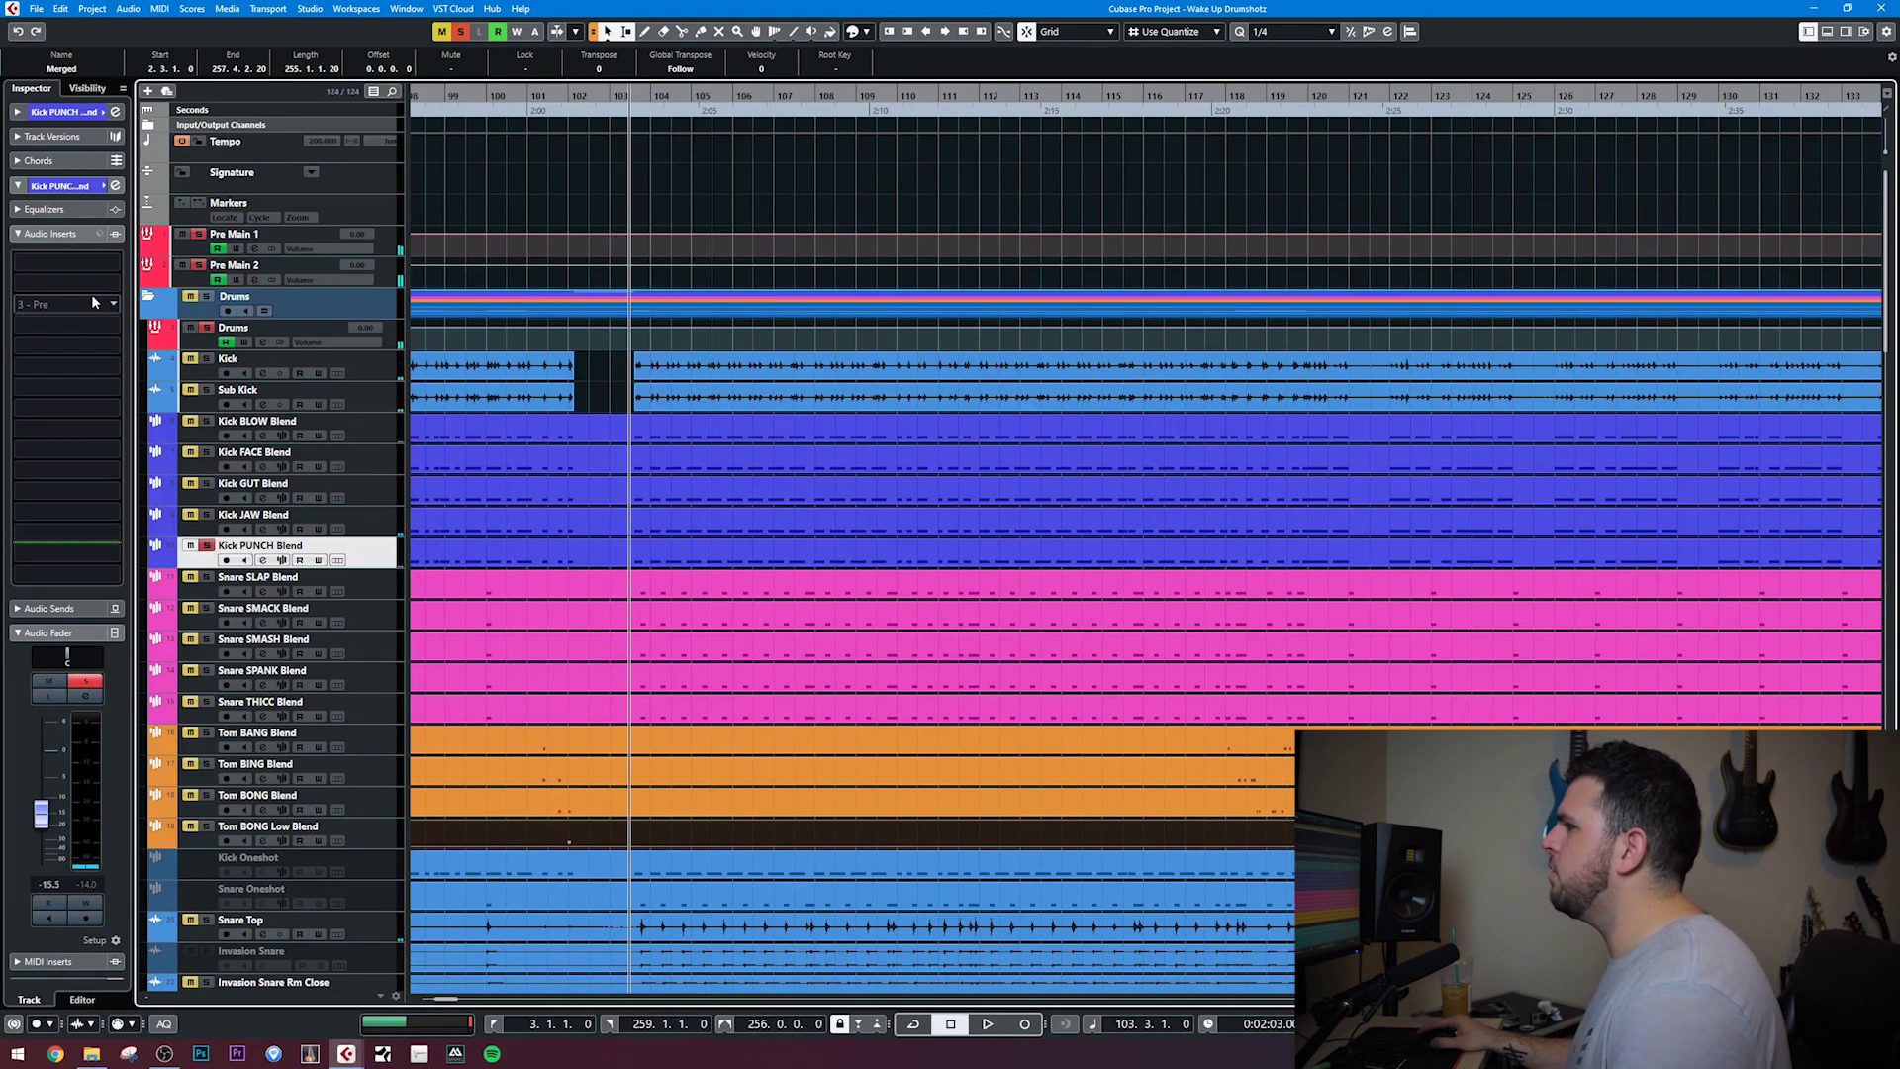
Insert FabFilter Pro-Q 3 on Kick PUNCH Blend with a 12 dB/oct low cut near 40 Hz
click(92, 263)
text(pro)
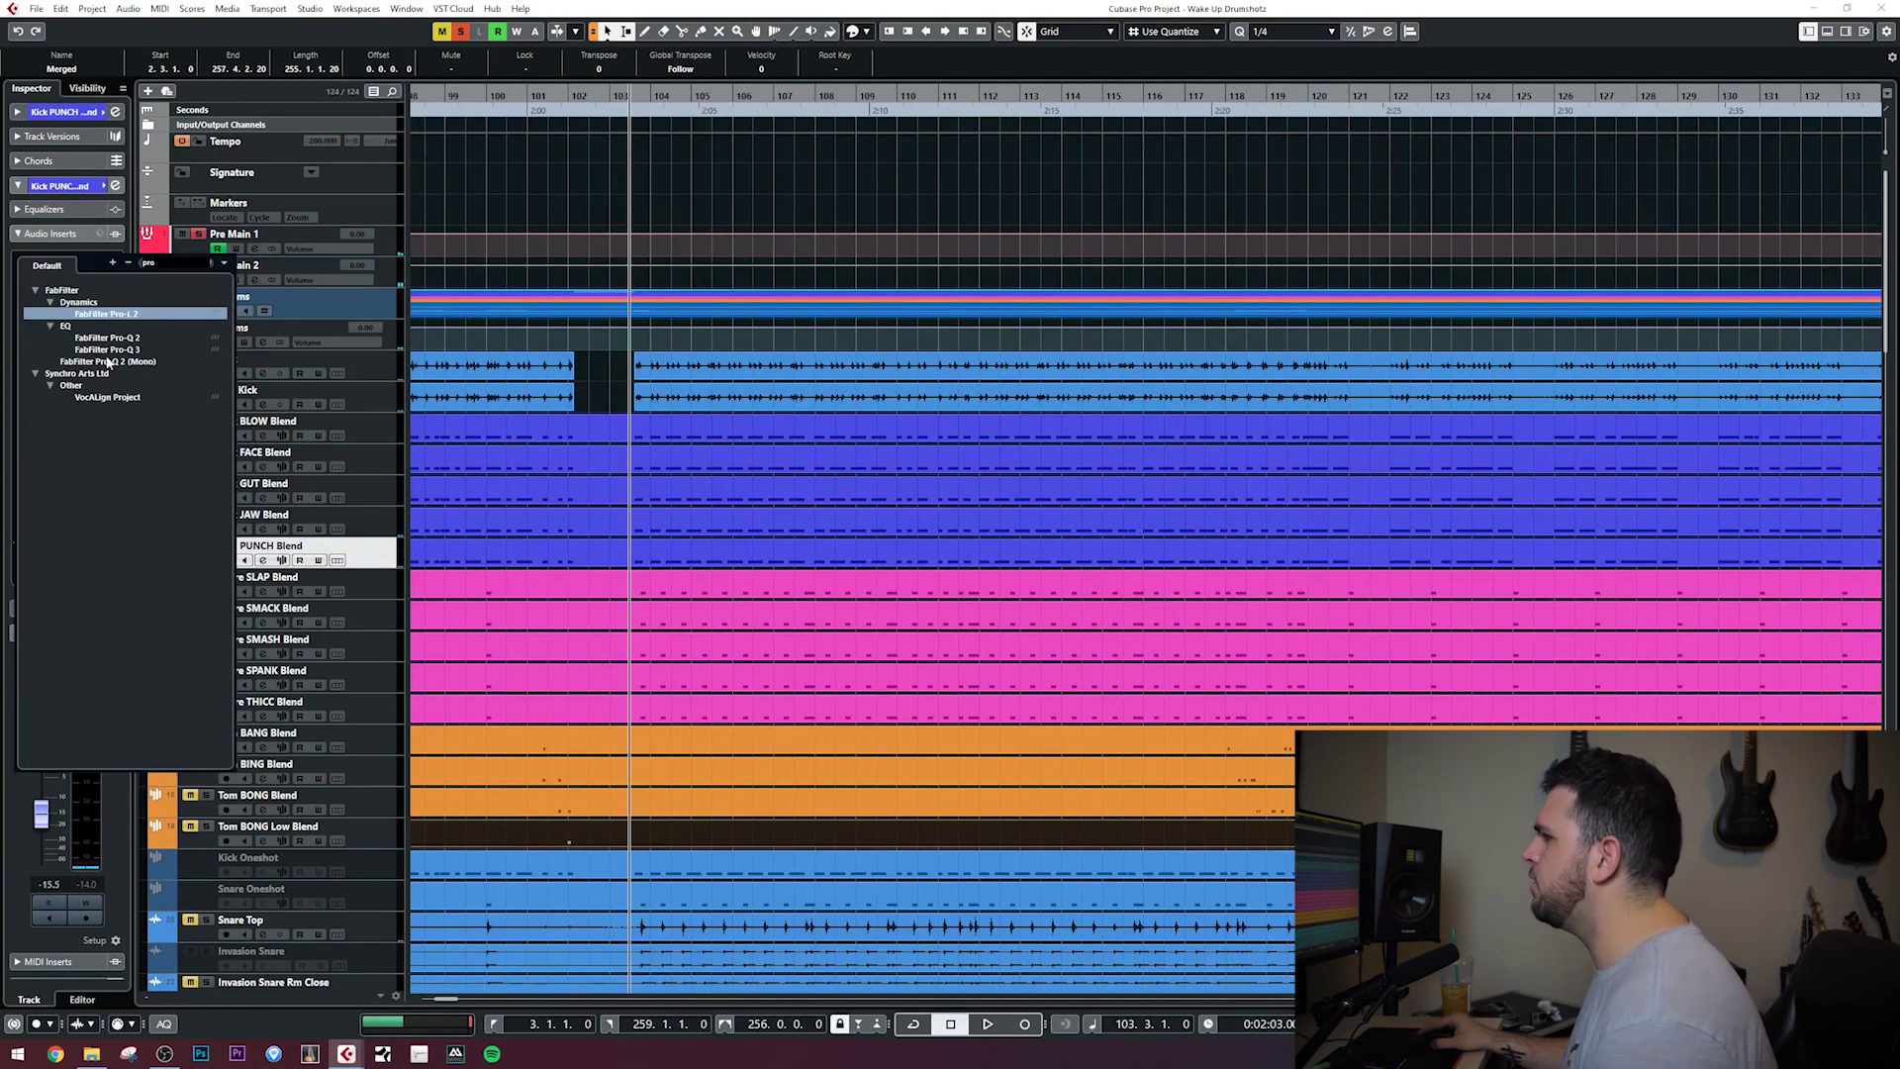
click(109, 349)
key(space)
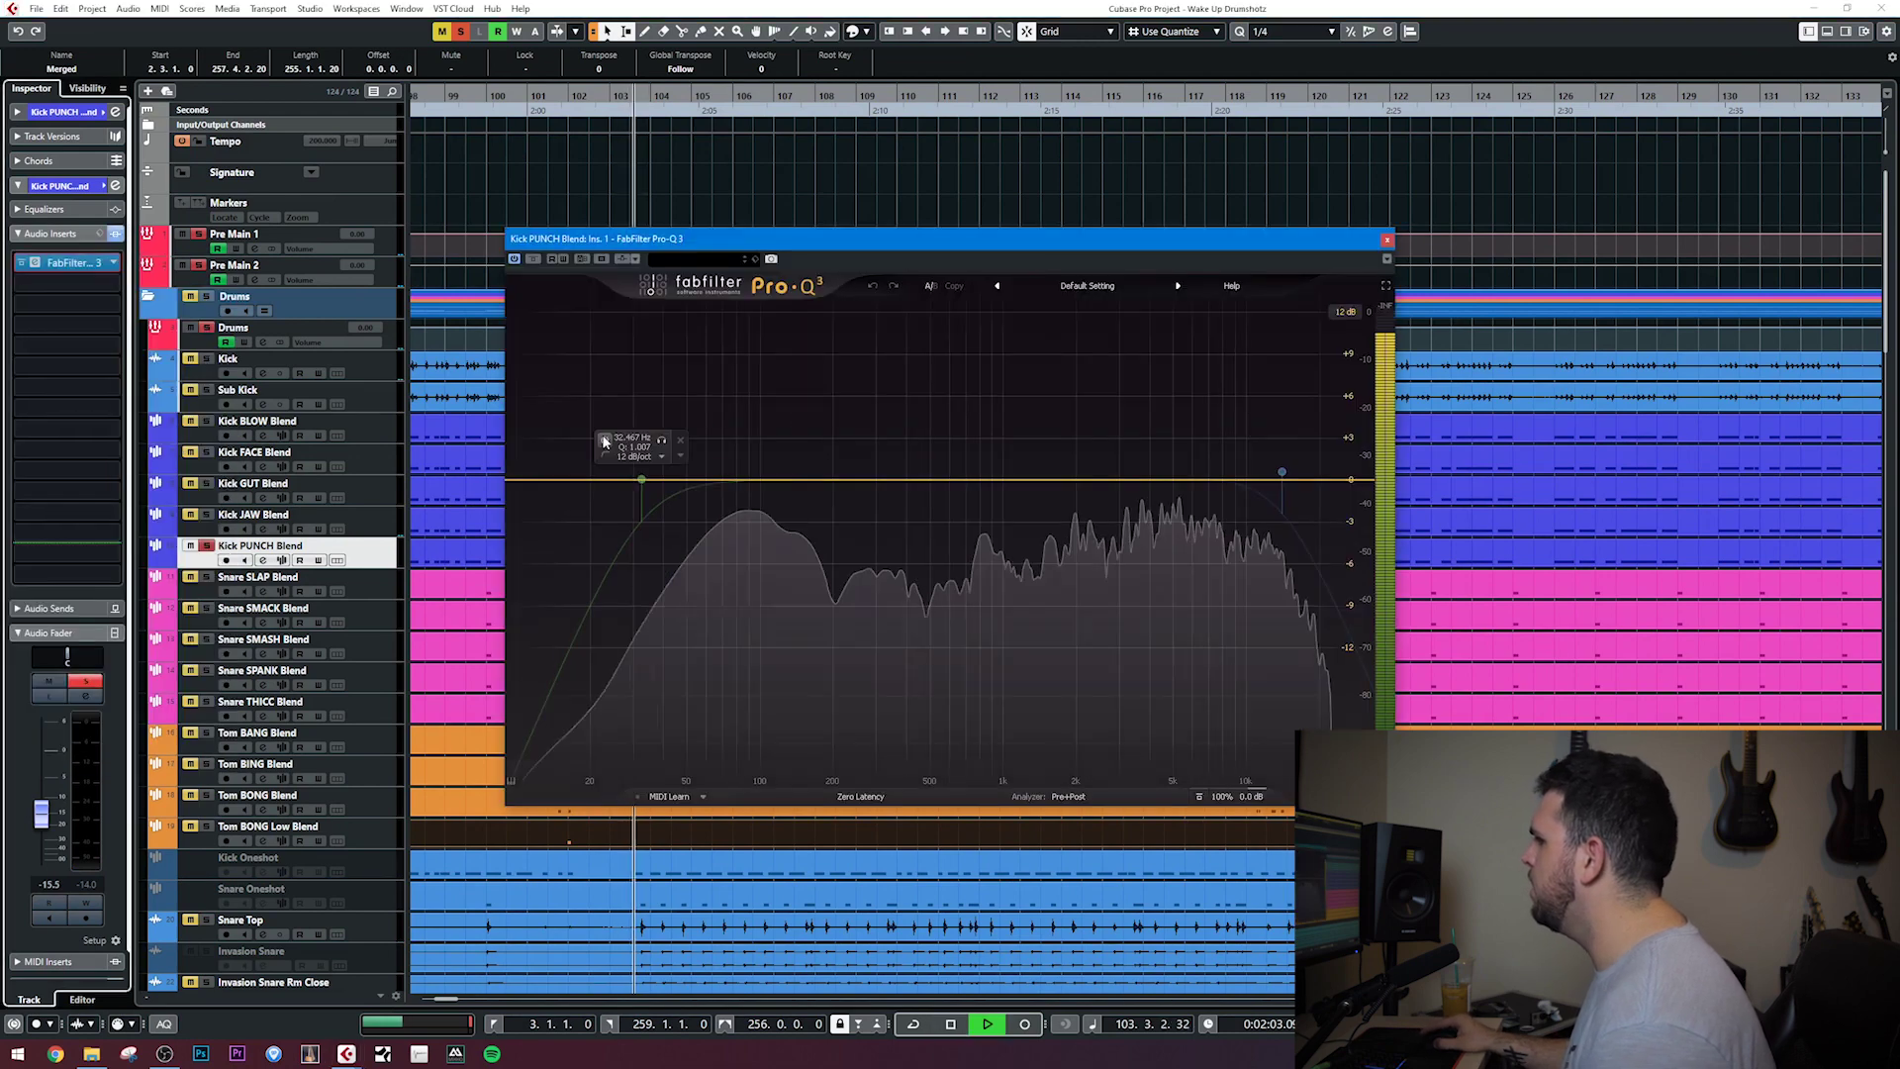
click(605, 440)
drag(641, 479, 720, 481)
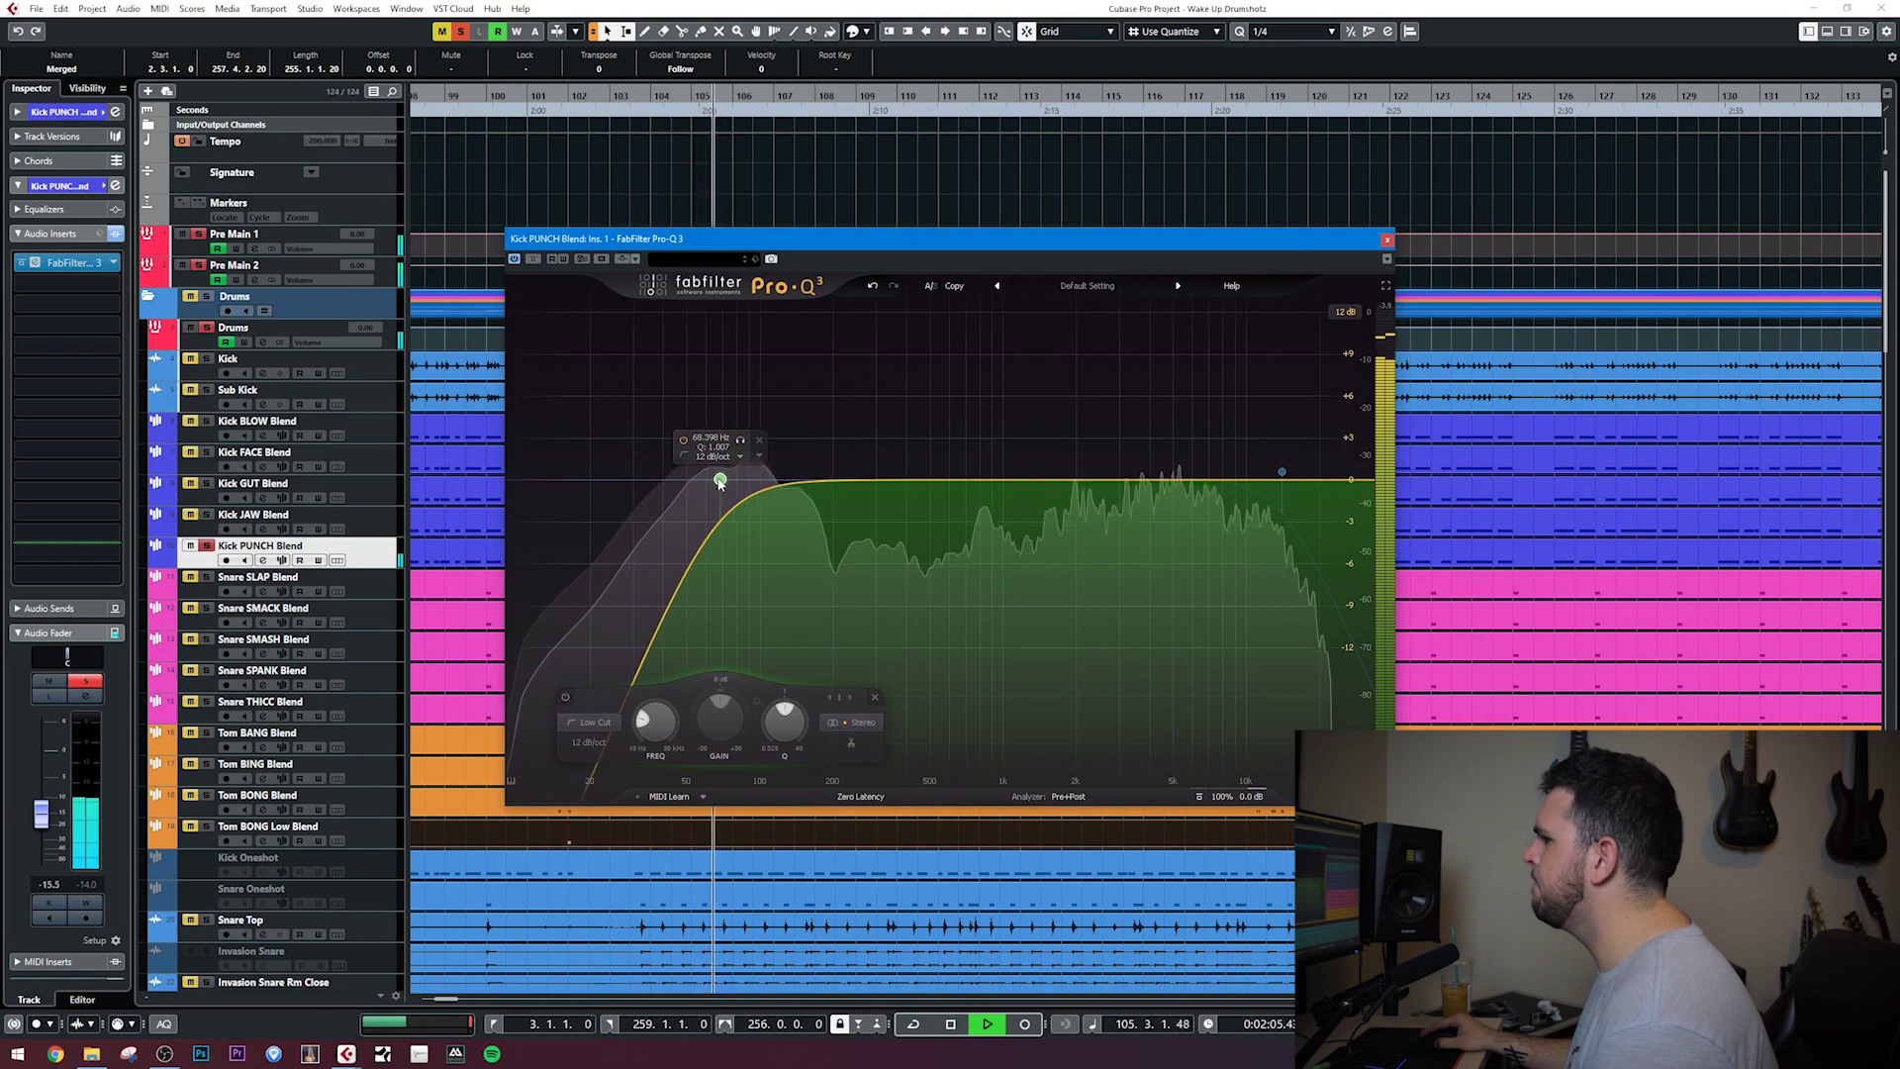
key(space)
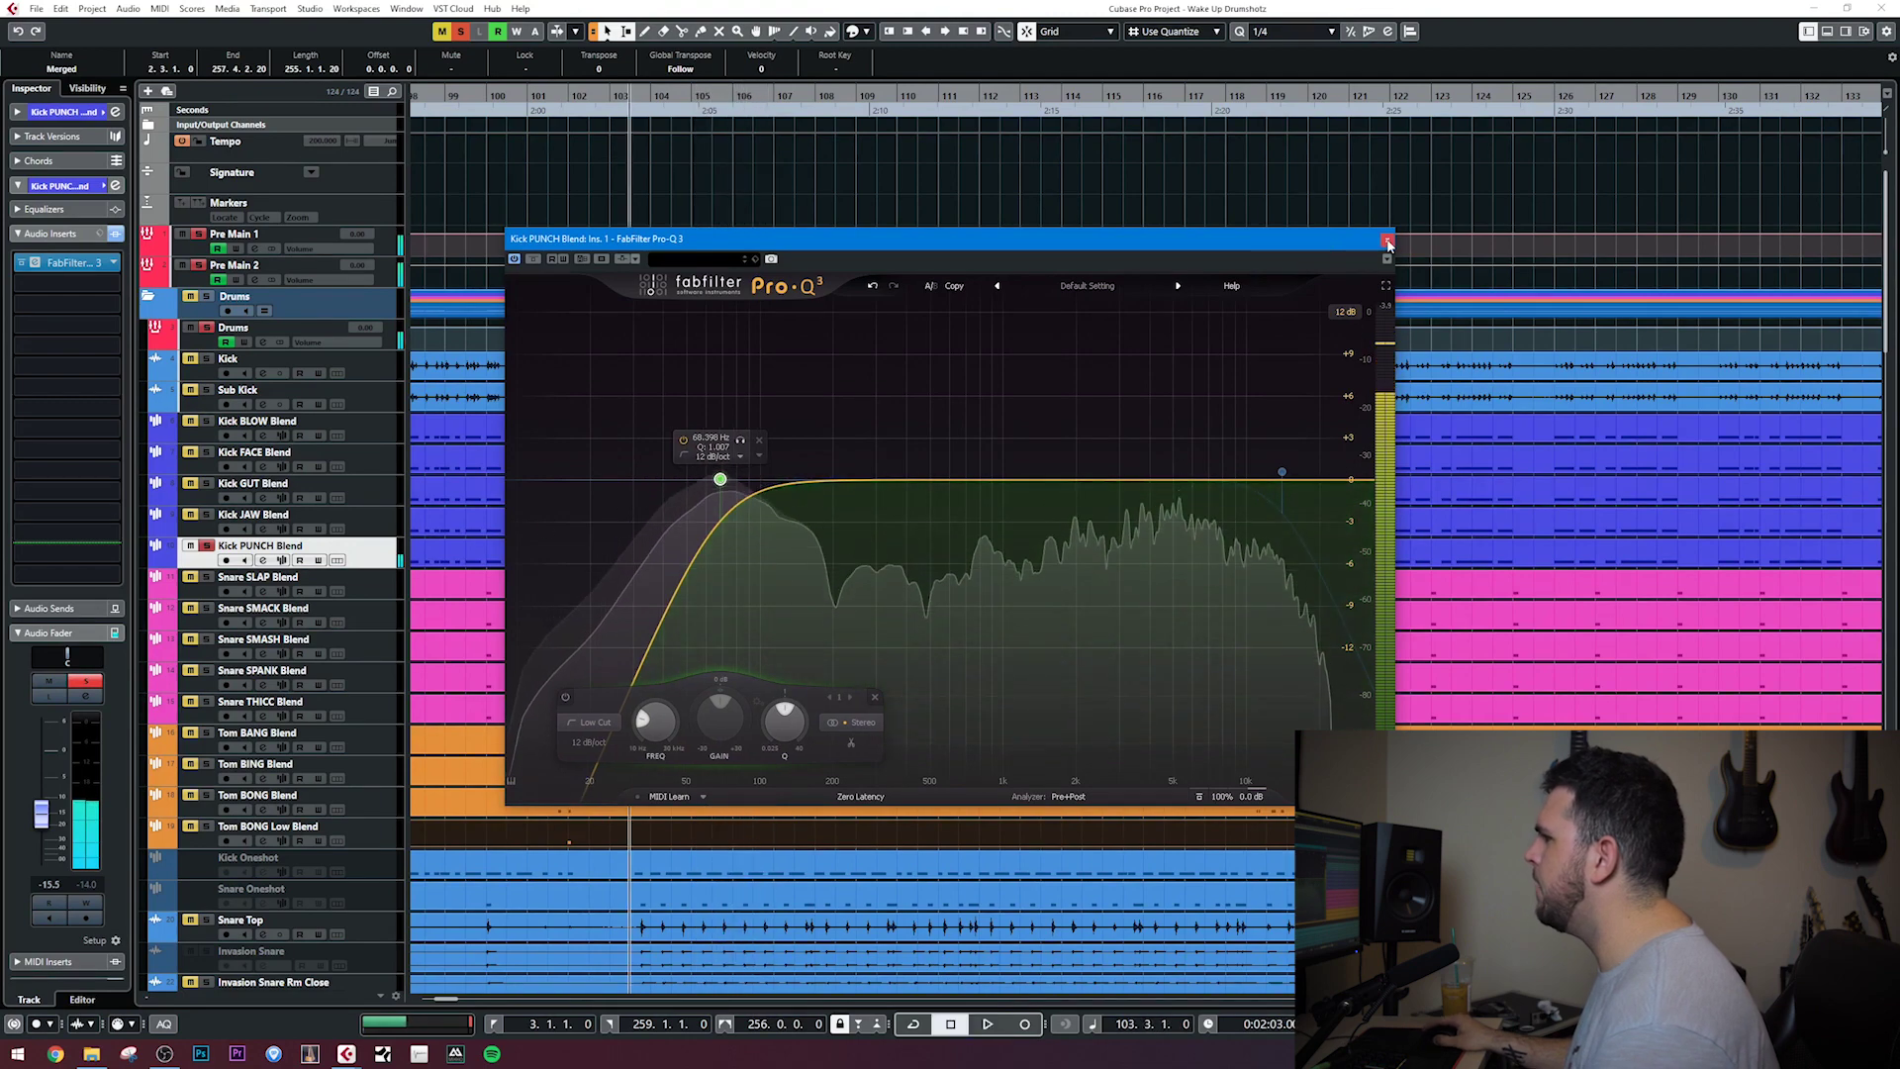
click(1388, 243)
Set Kick JAW Blend's volume to about -19.7 dB, comparing it muted and unmuted during playback
key(space)
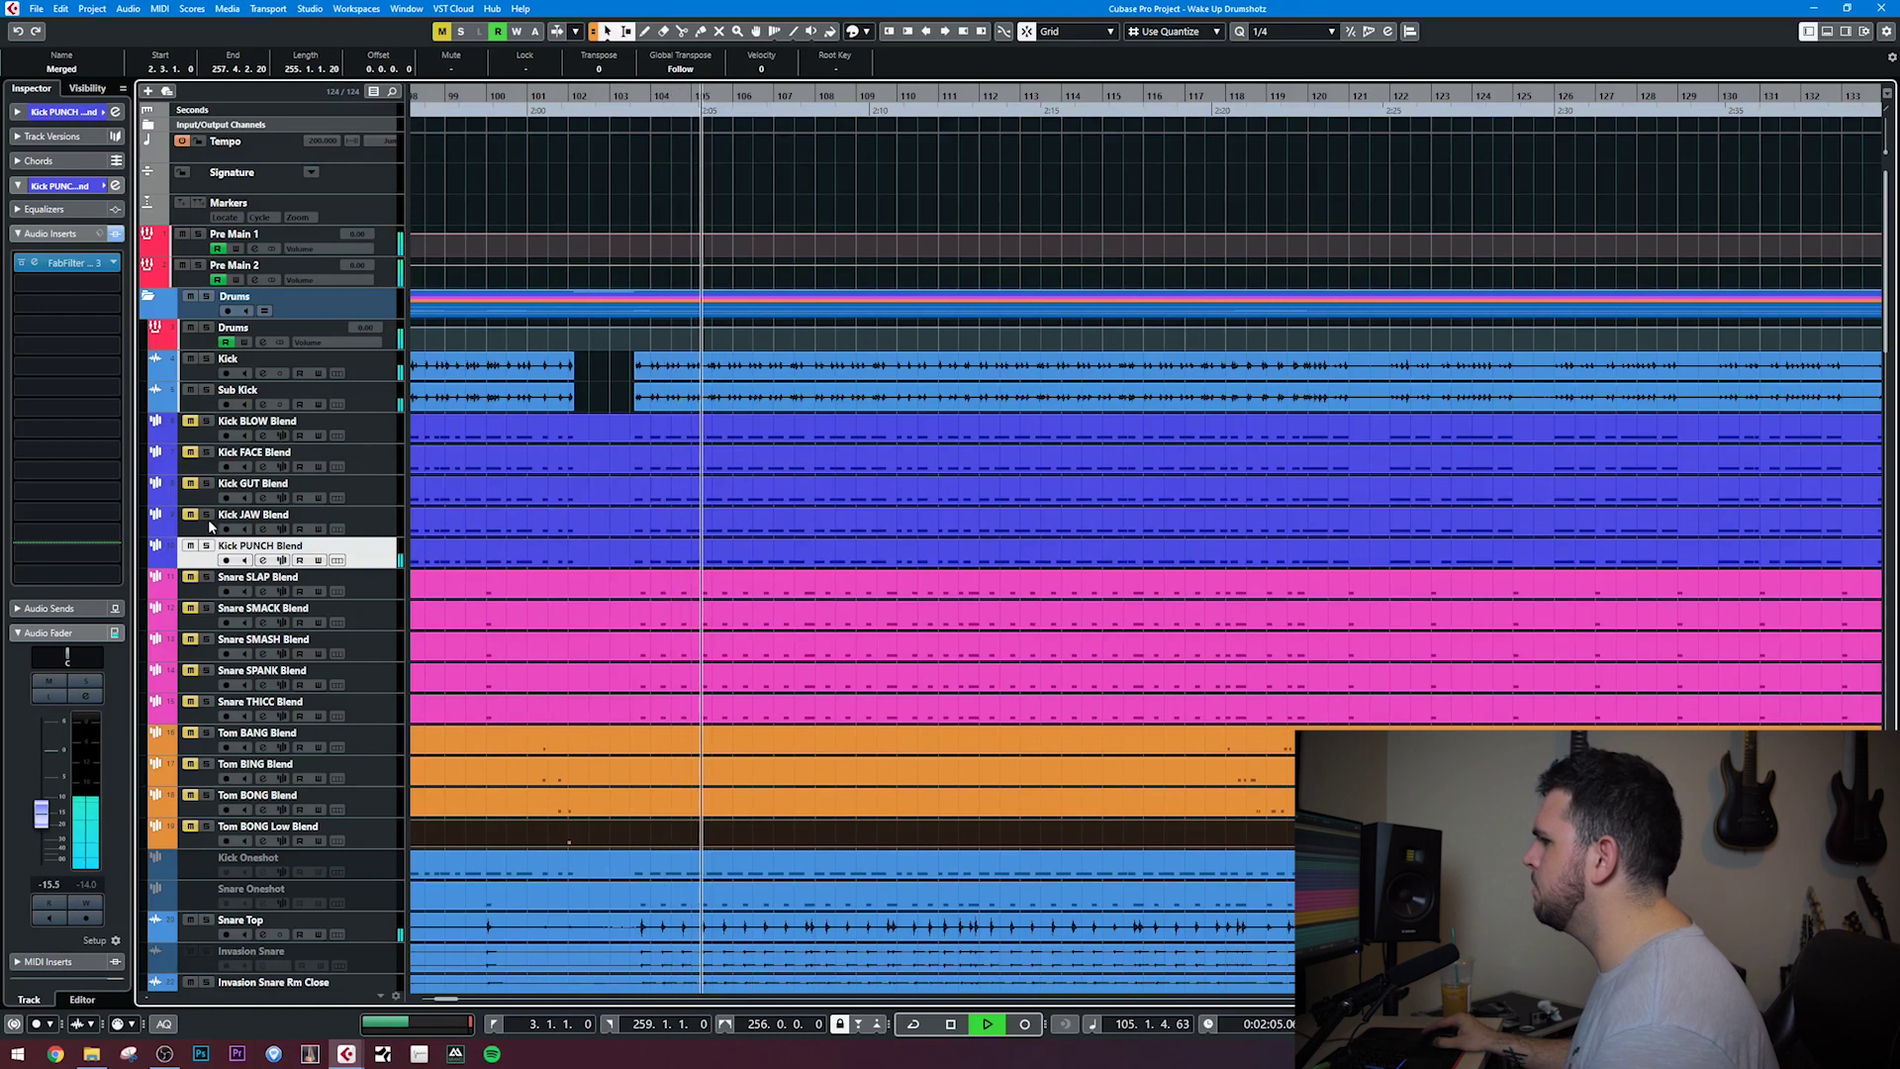
click(388, 529)
drag(41, 818, 48, 839)
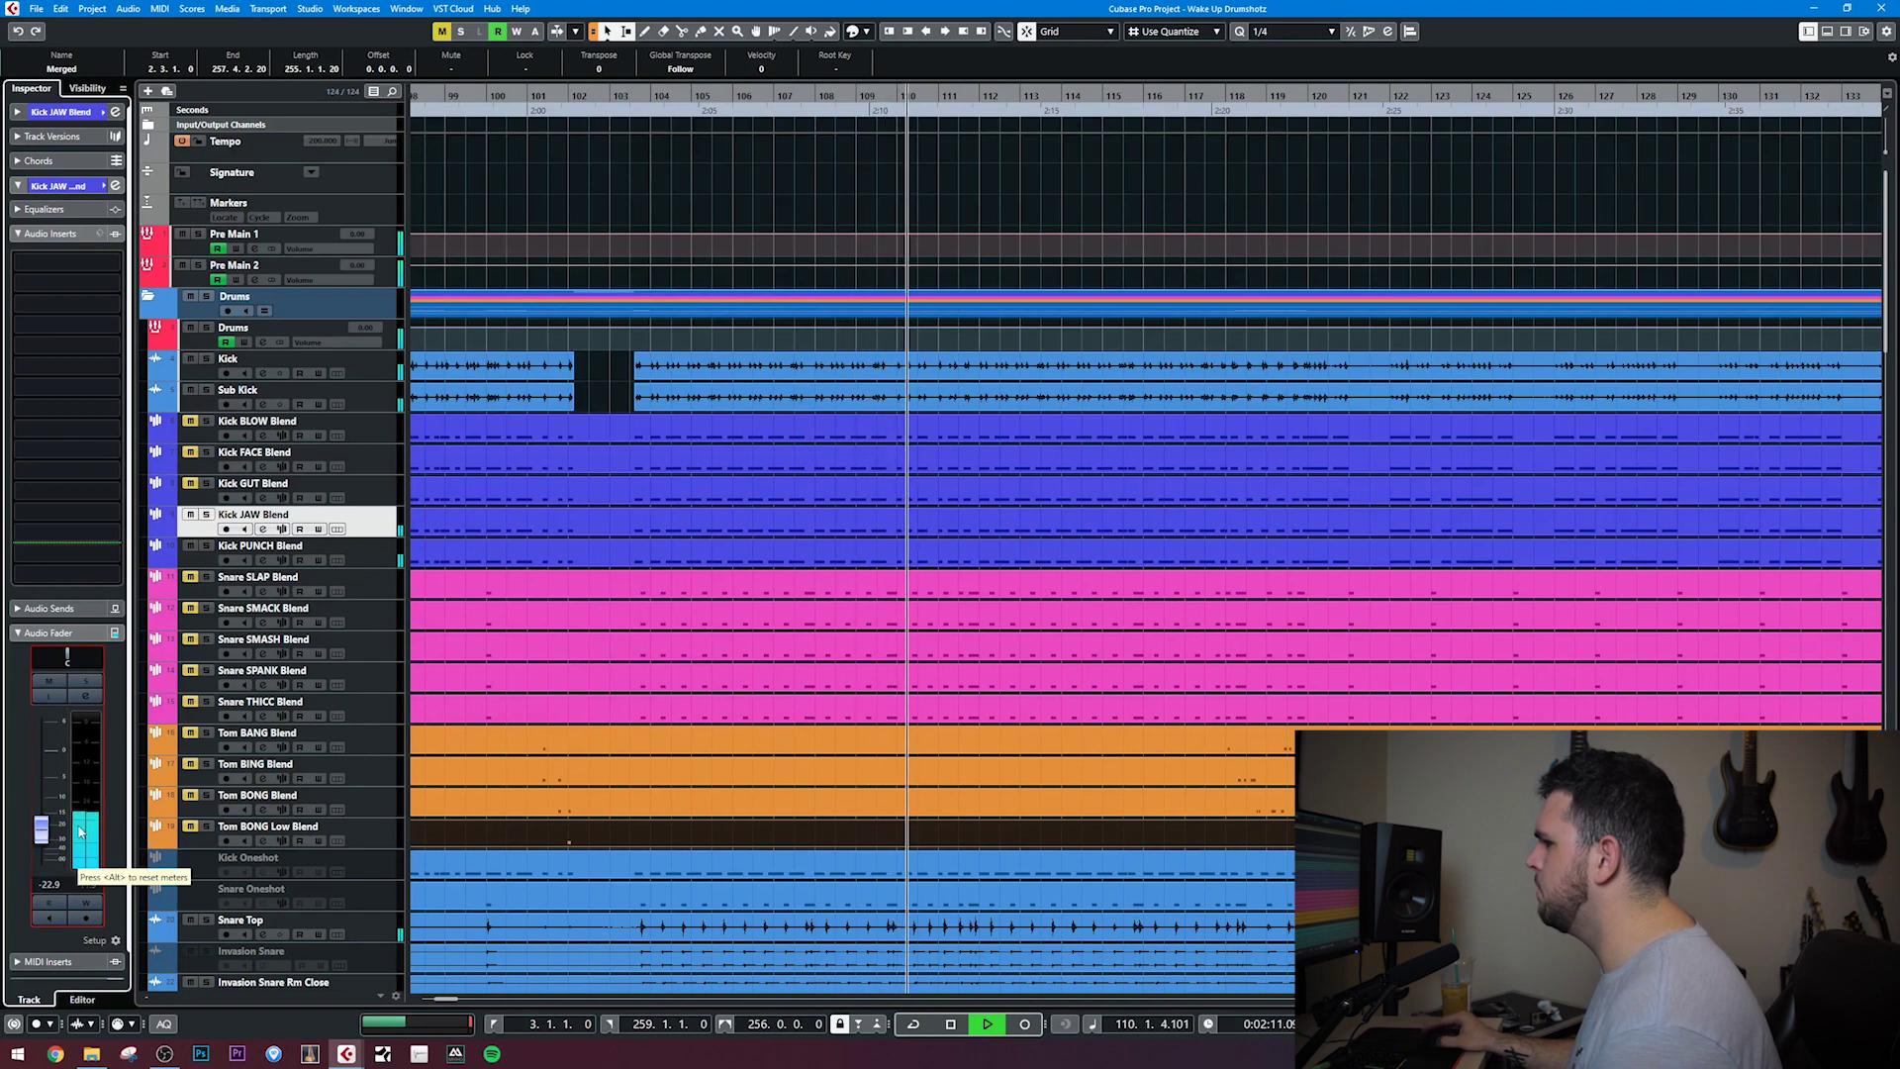
click(190, 514)
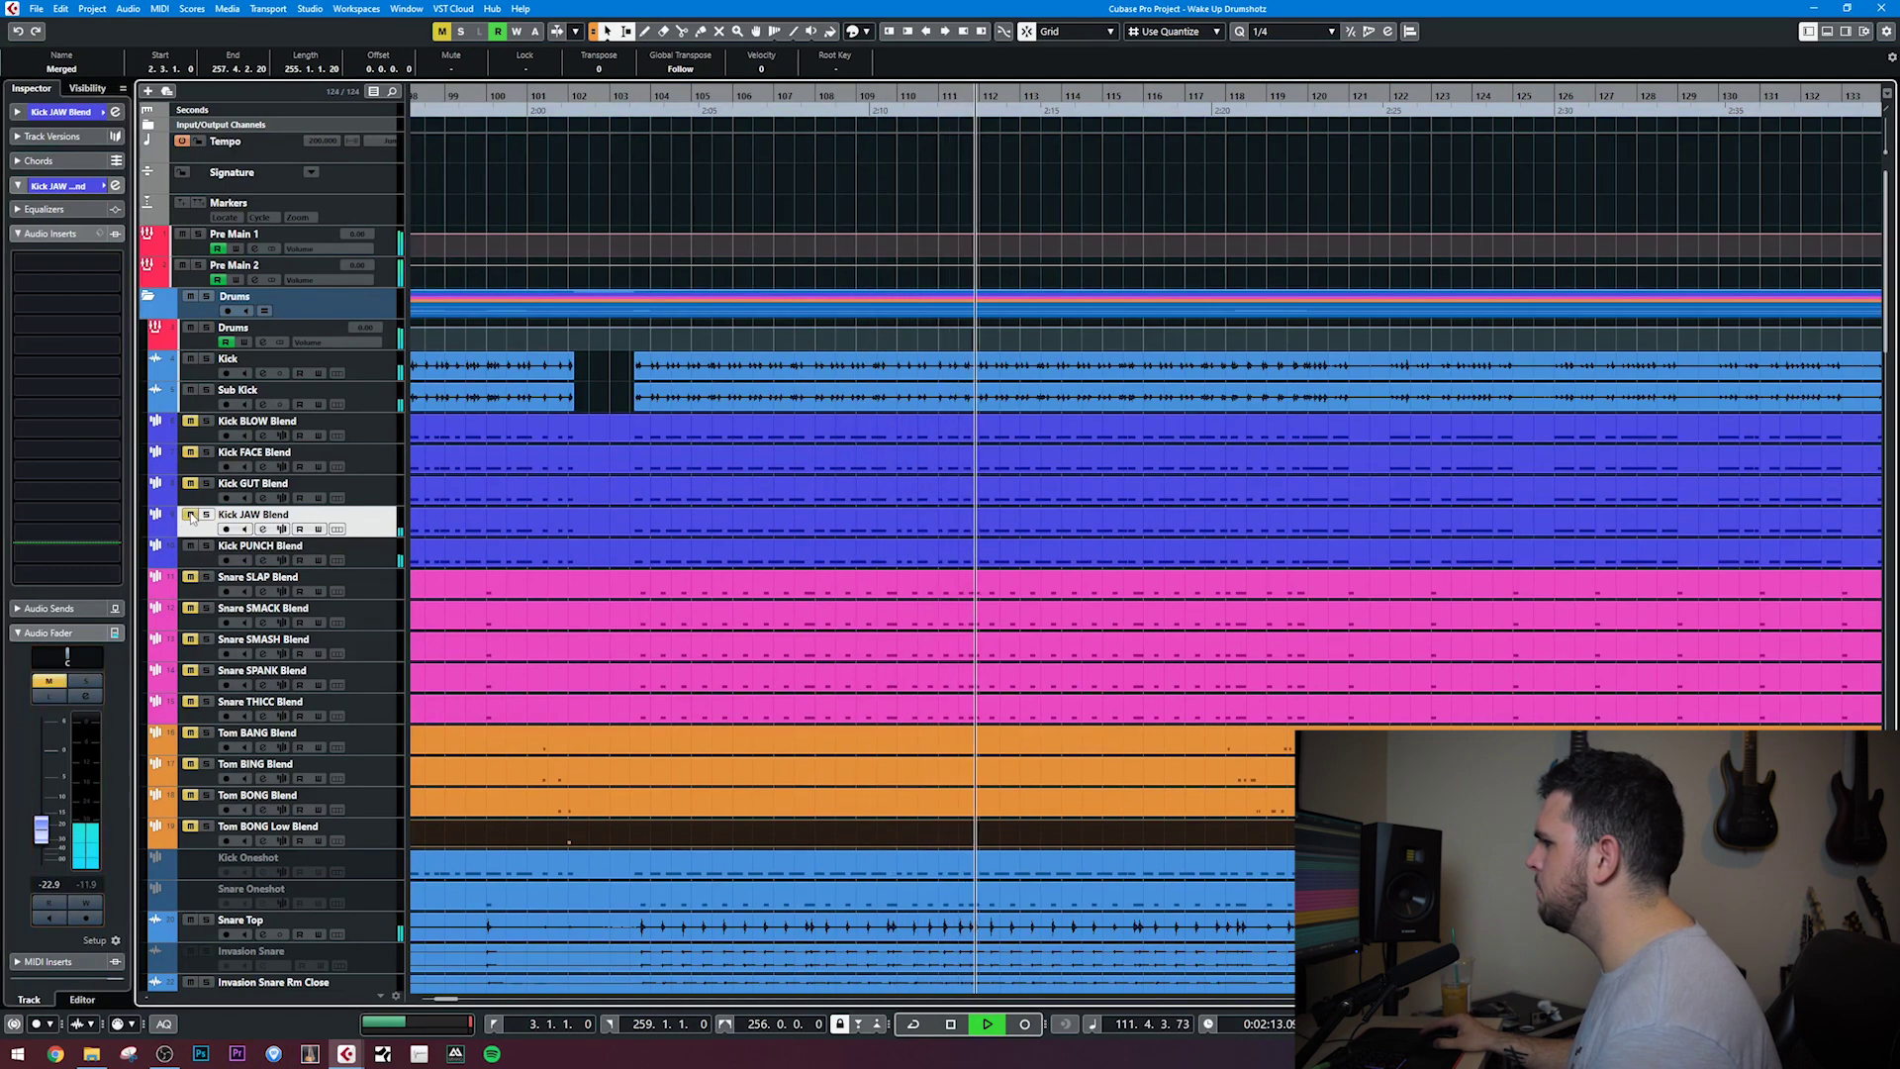
click(191, 515)
drag(44, 837, 47, 827)
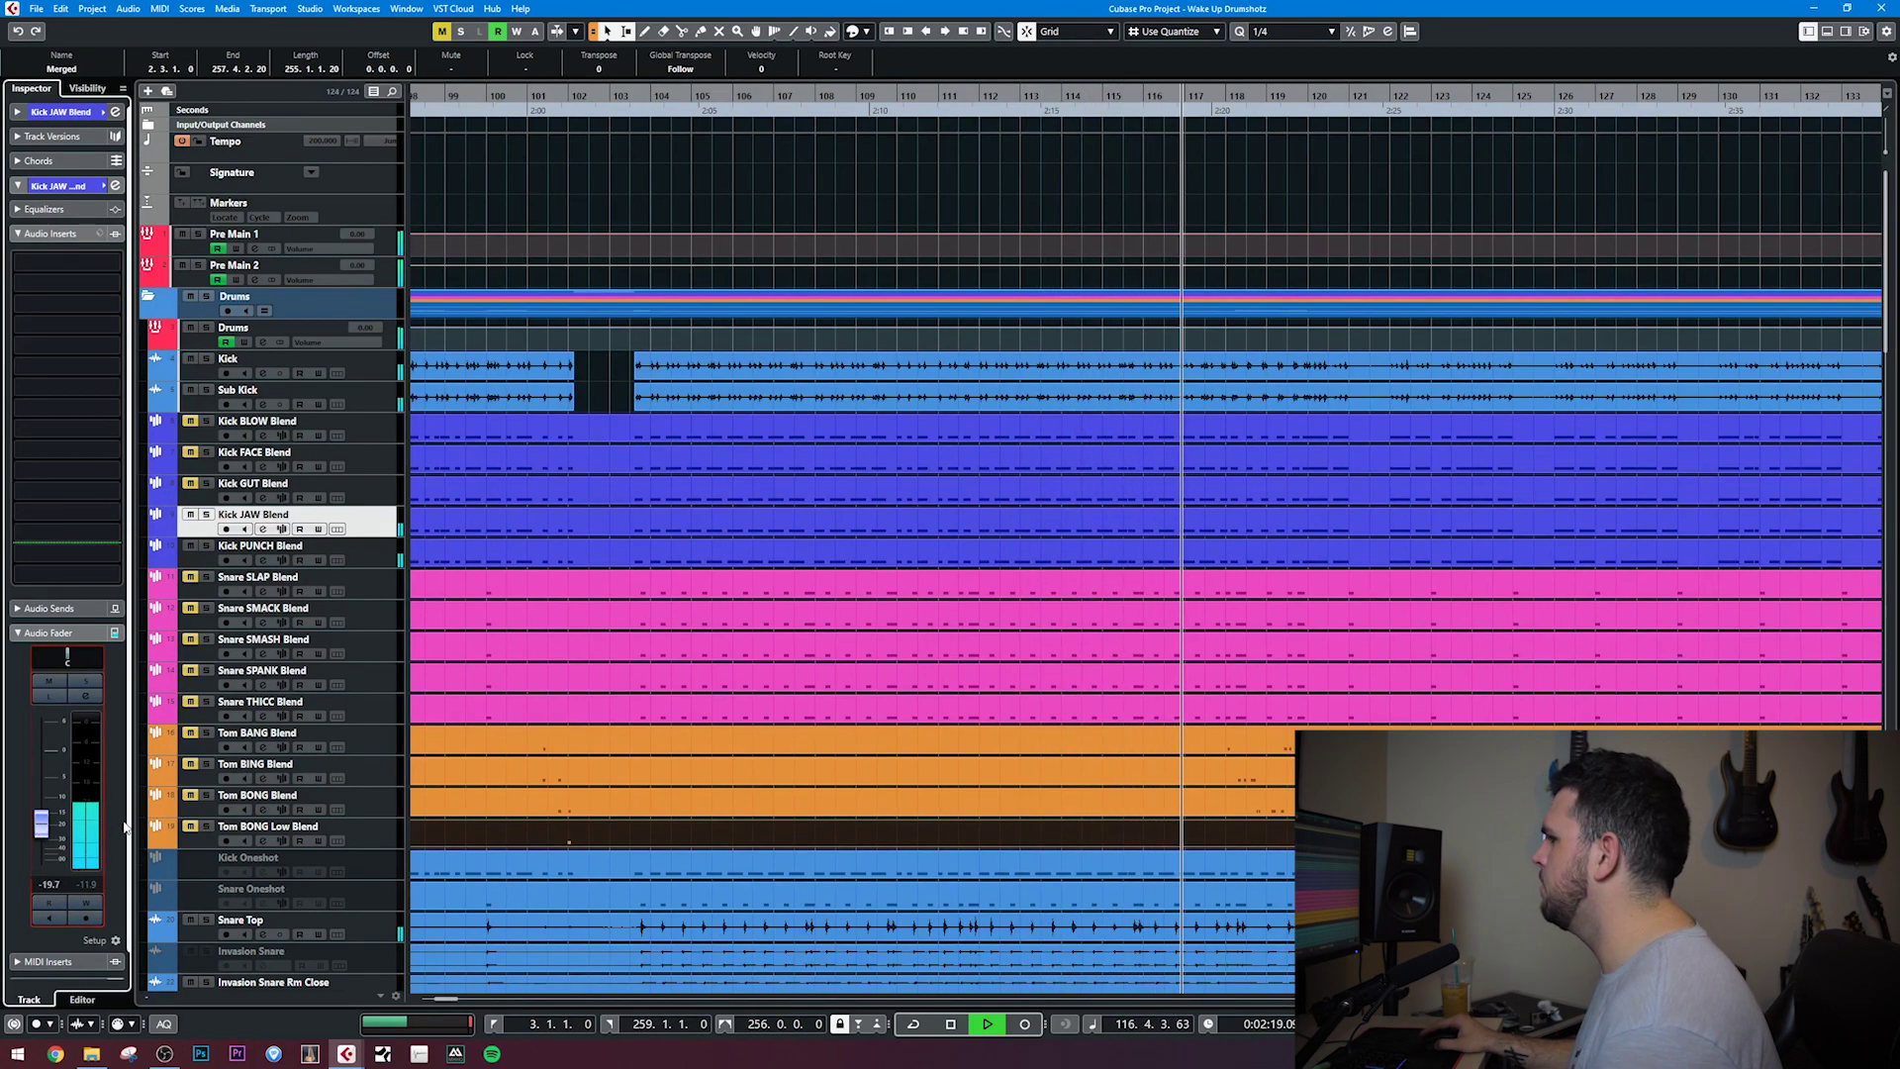
key(space)
scroll(297, 594, down, 3)
Play from bar 103, auditioning the Snare SLAP, SMASH, SPANK and THICC blends one at a time
click(381, 415)
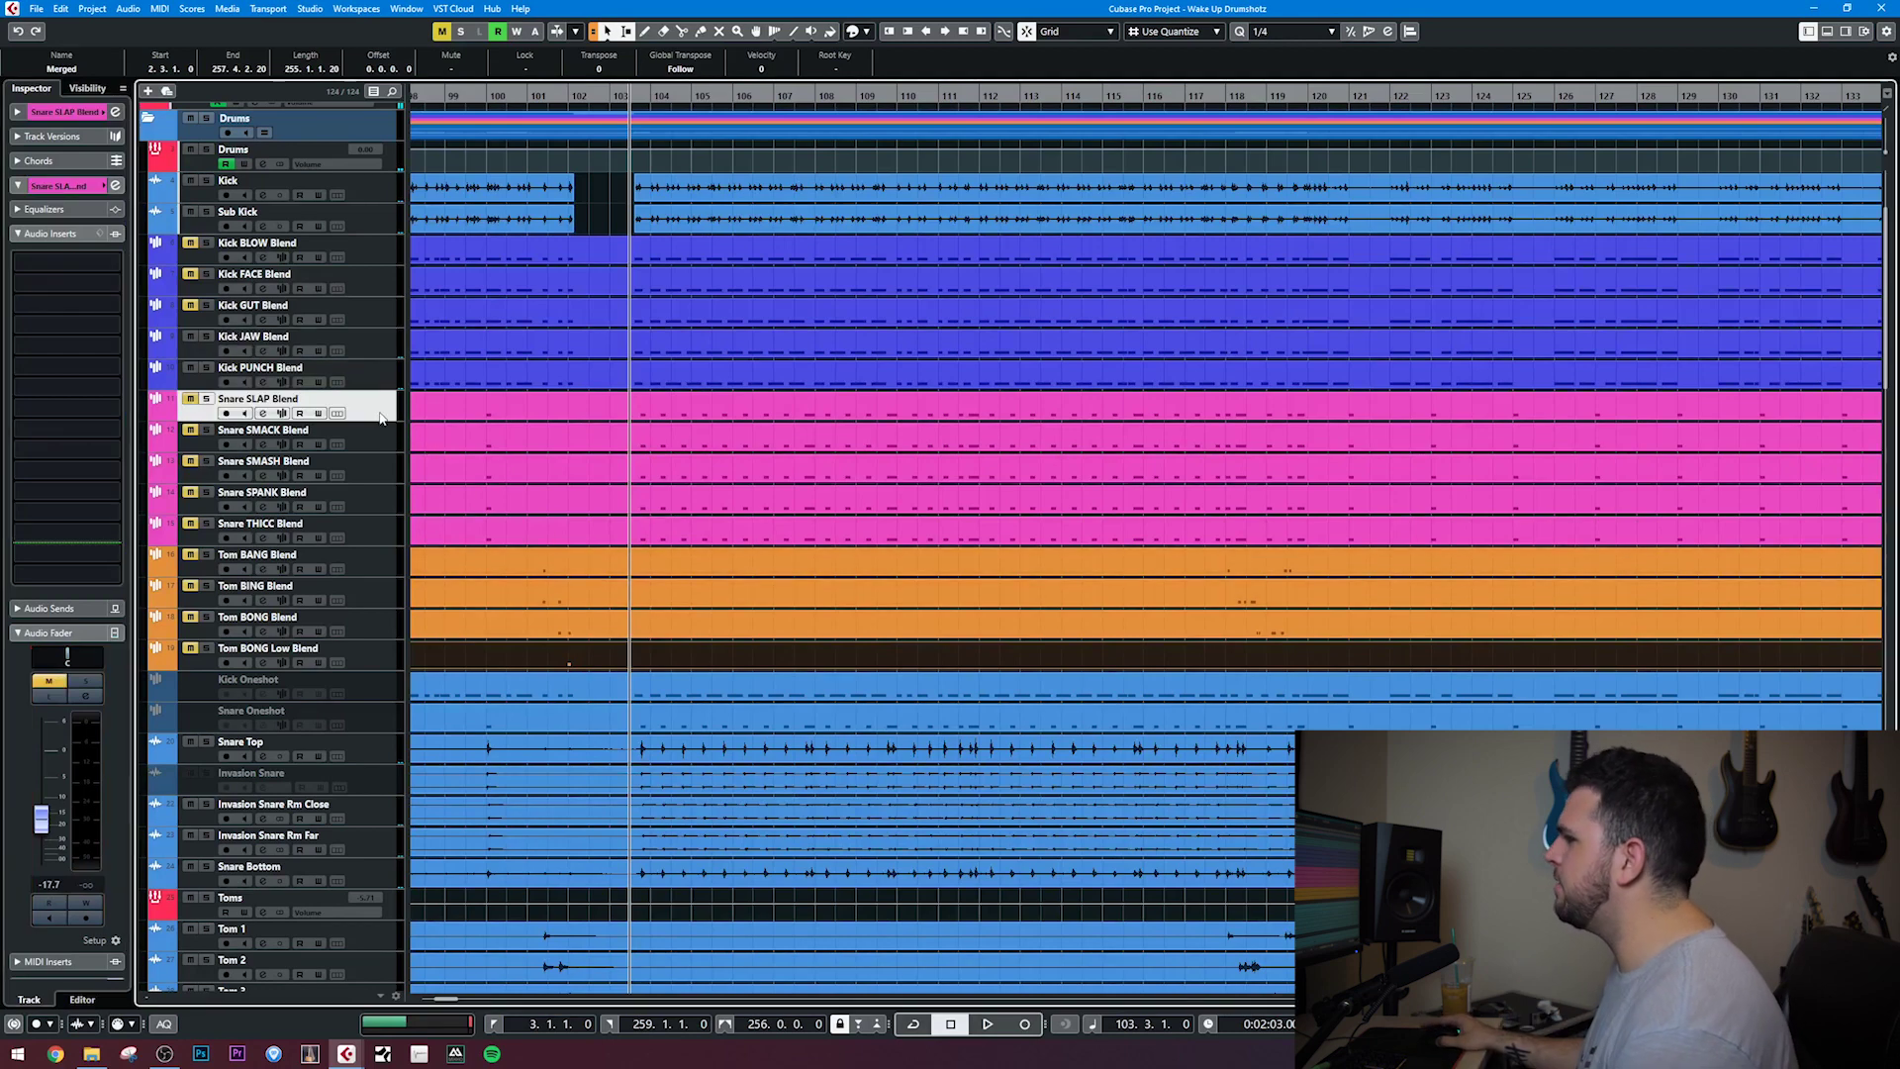
scroll(603, 582, up, 1)
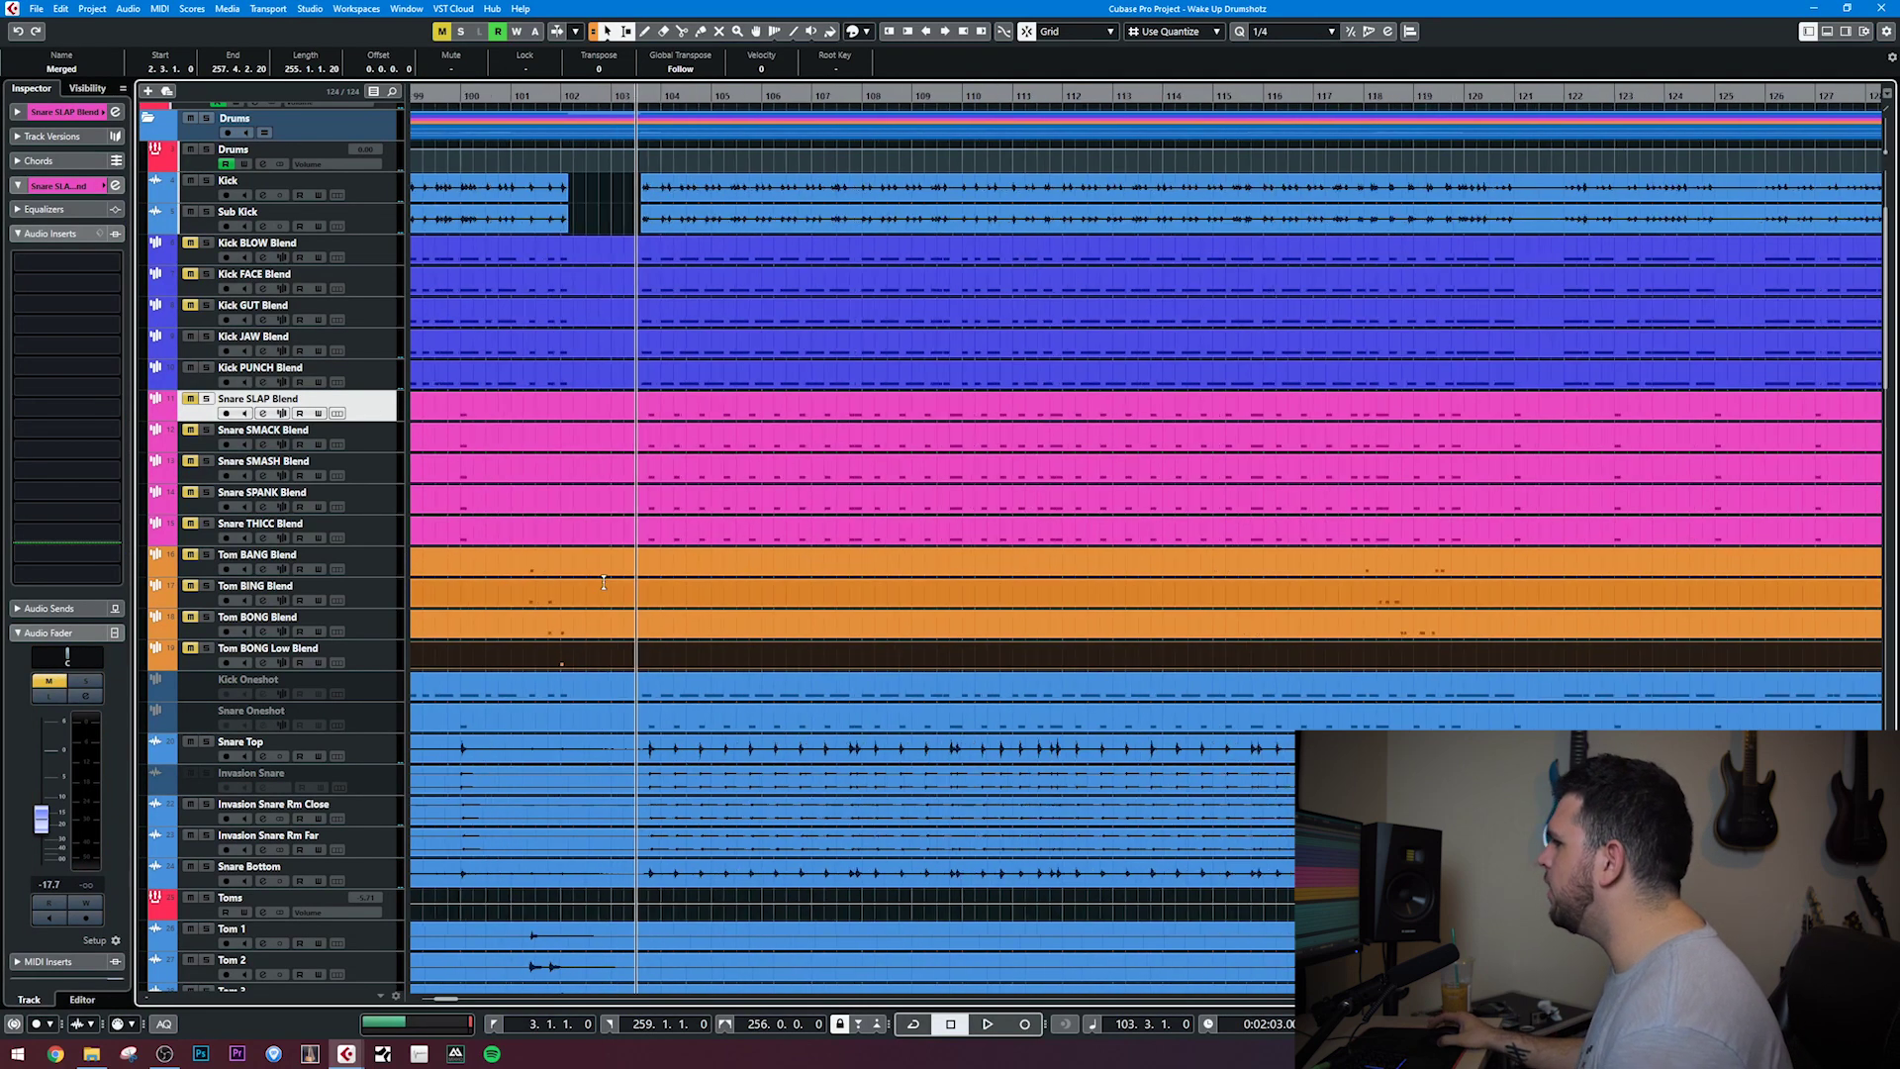
key(space)
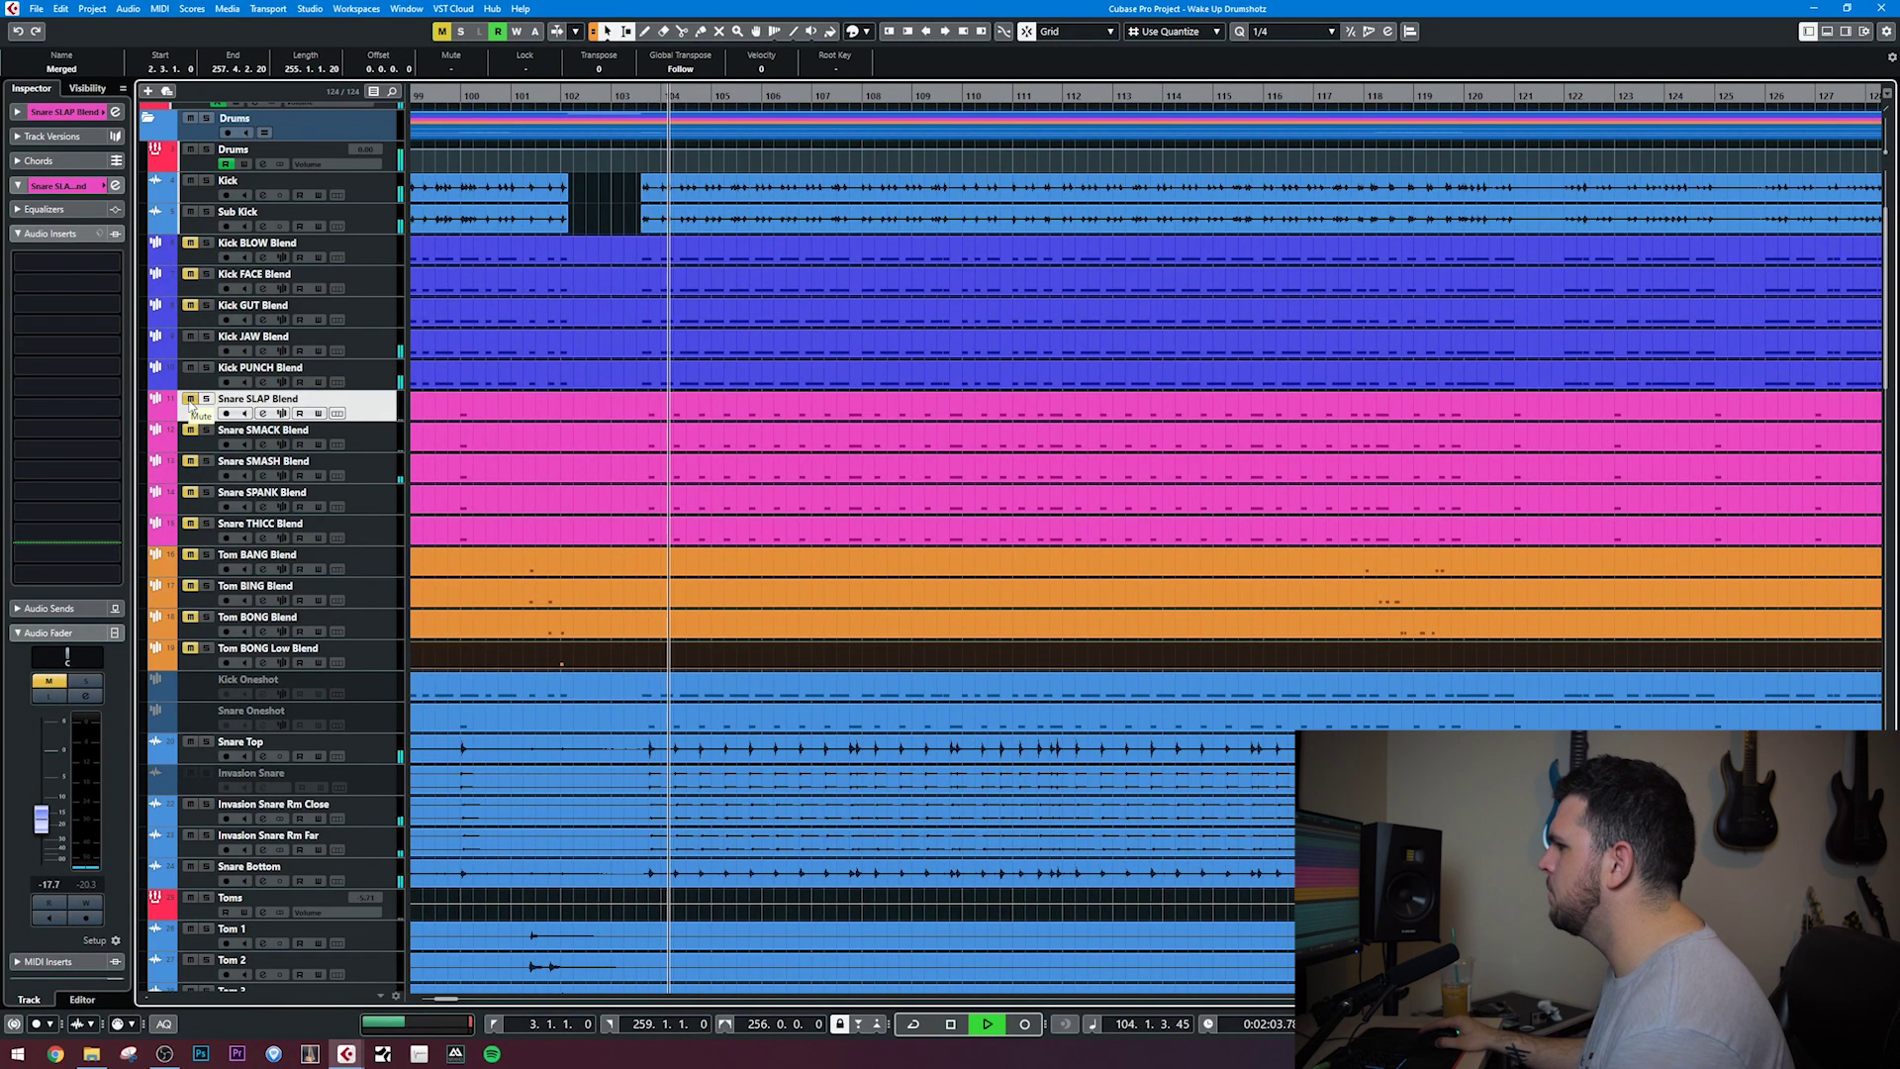
click(190, 399)
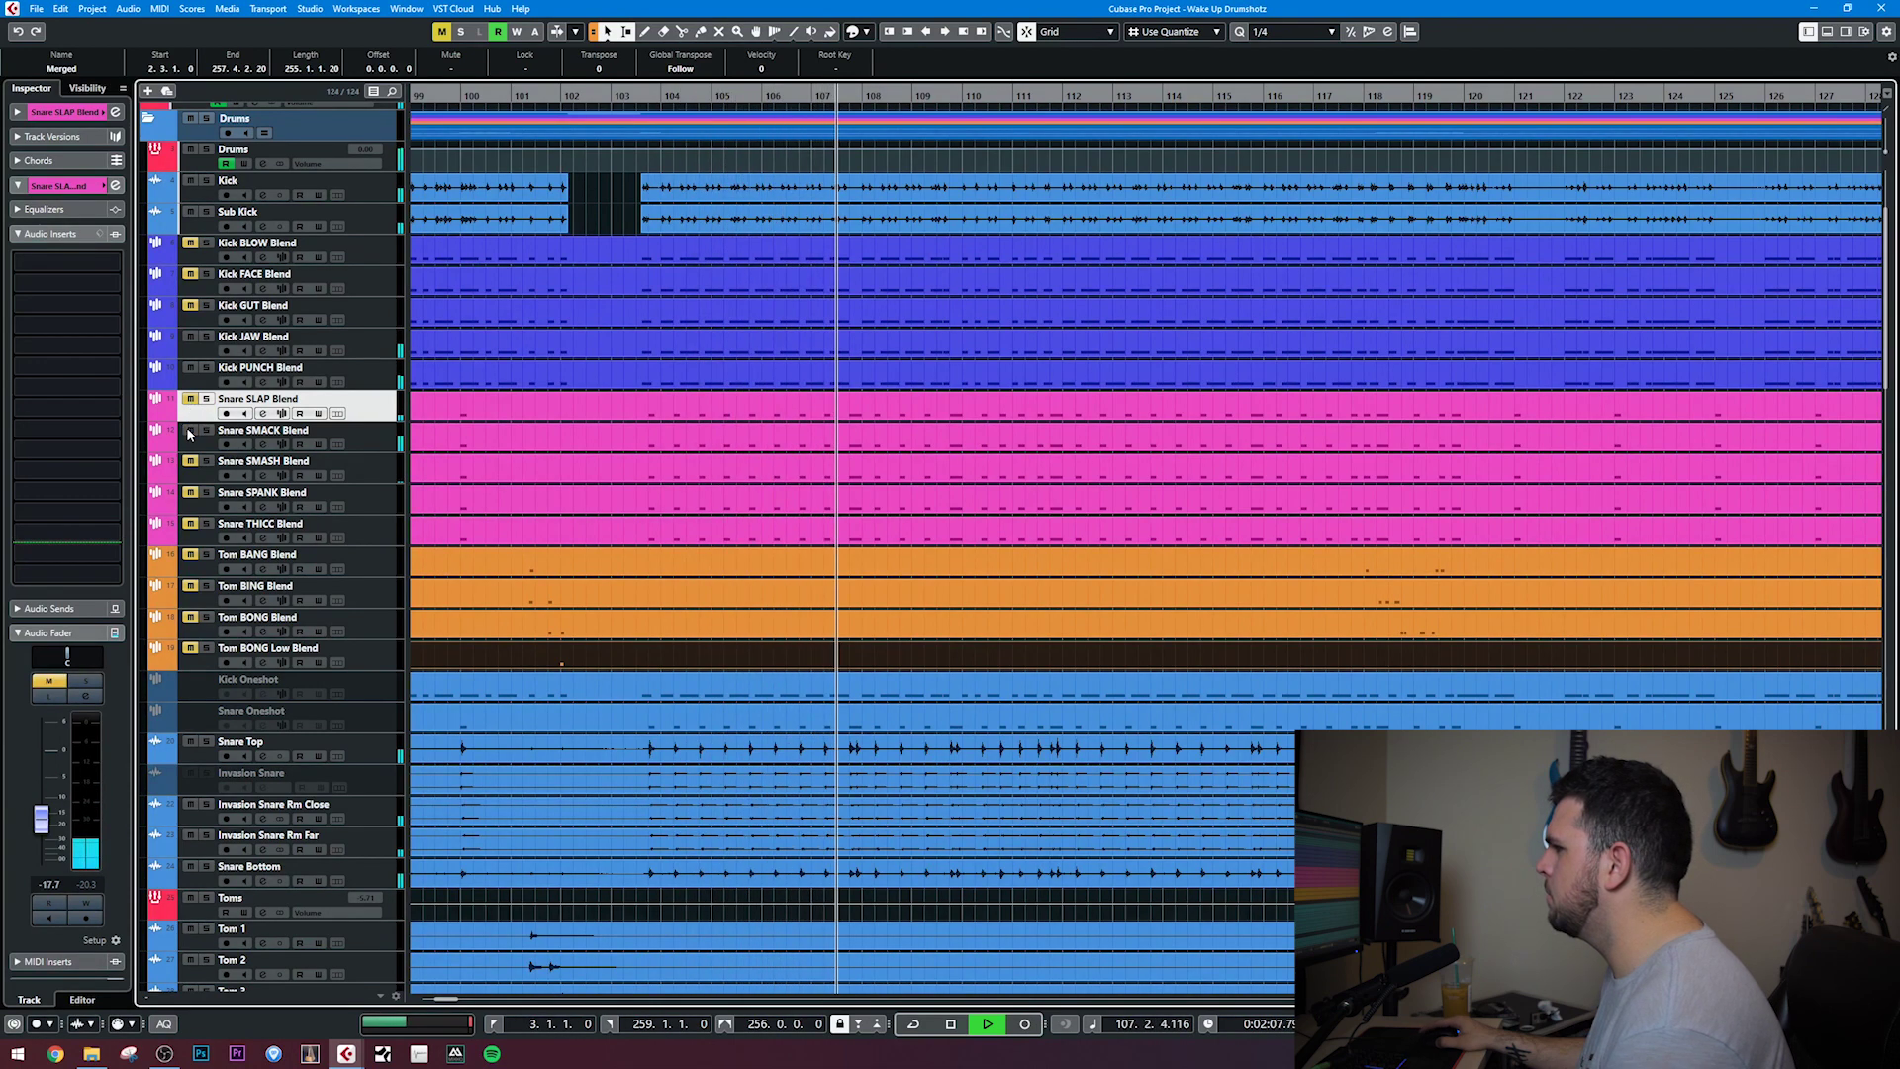
click(190, 430)
click(190, 461)
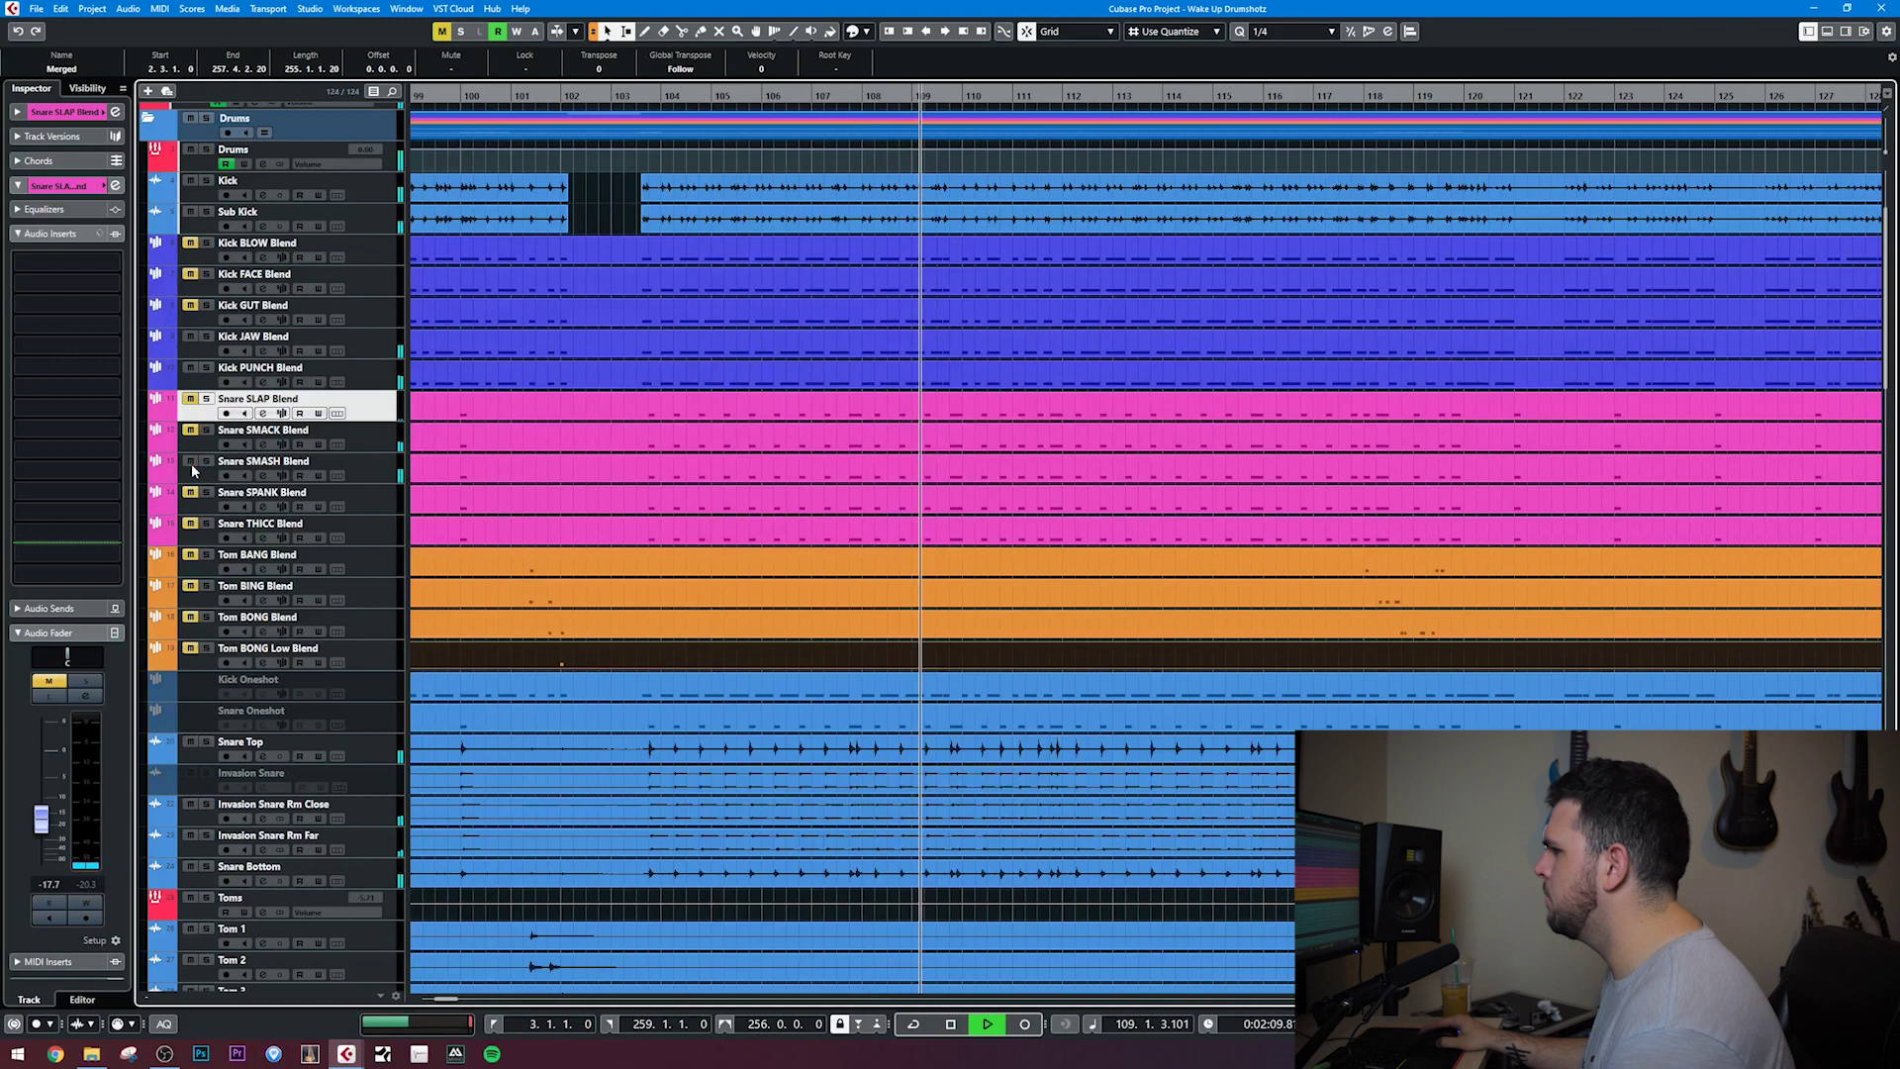
click(190, 461)
click(190, 492)
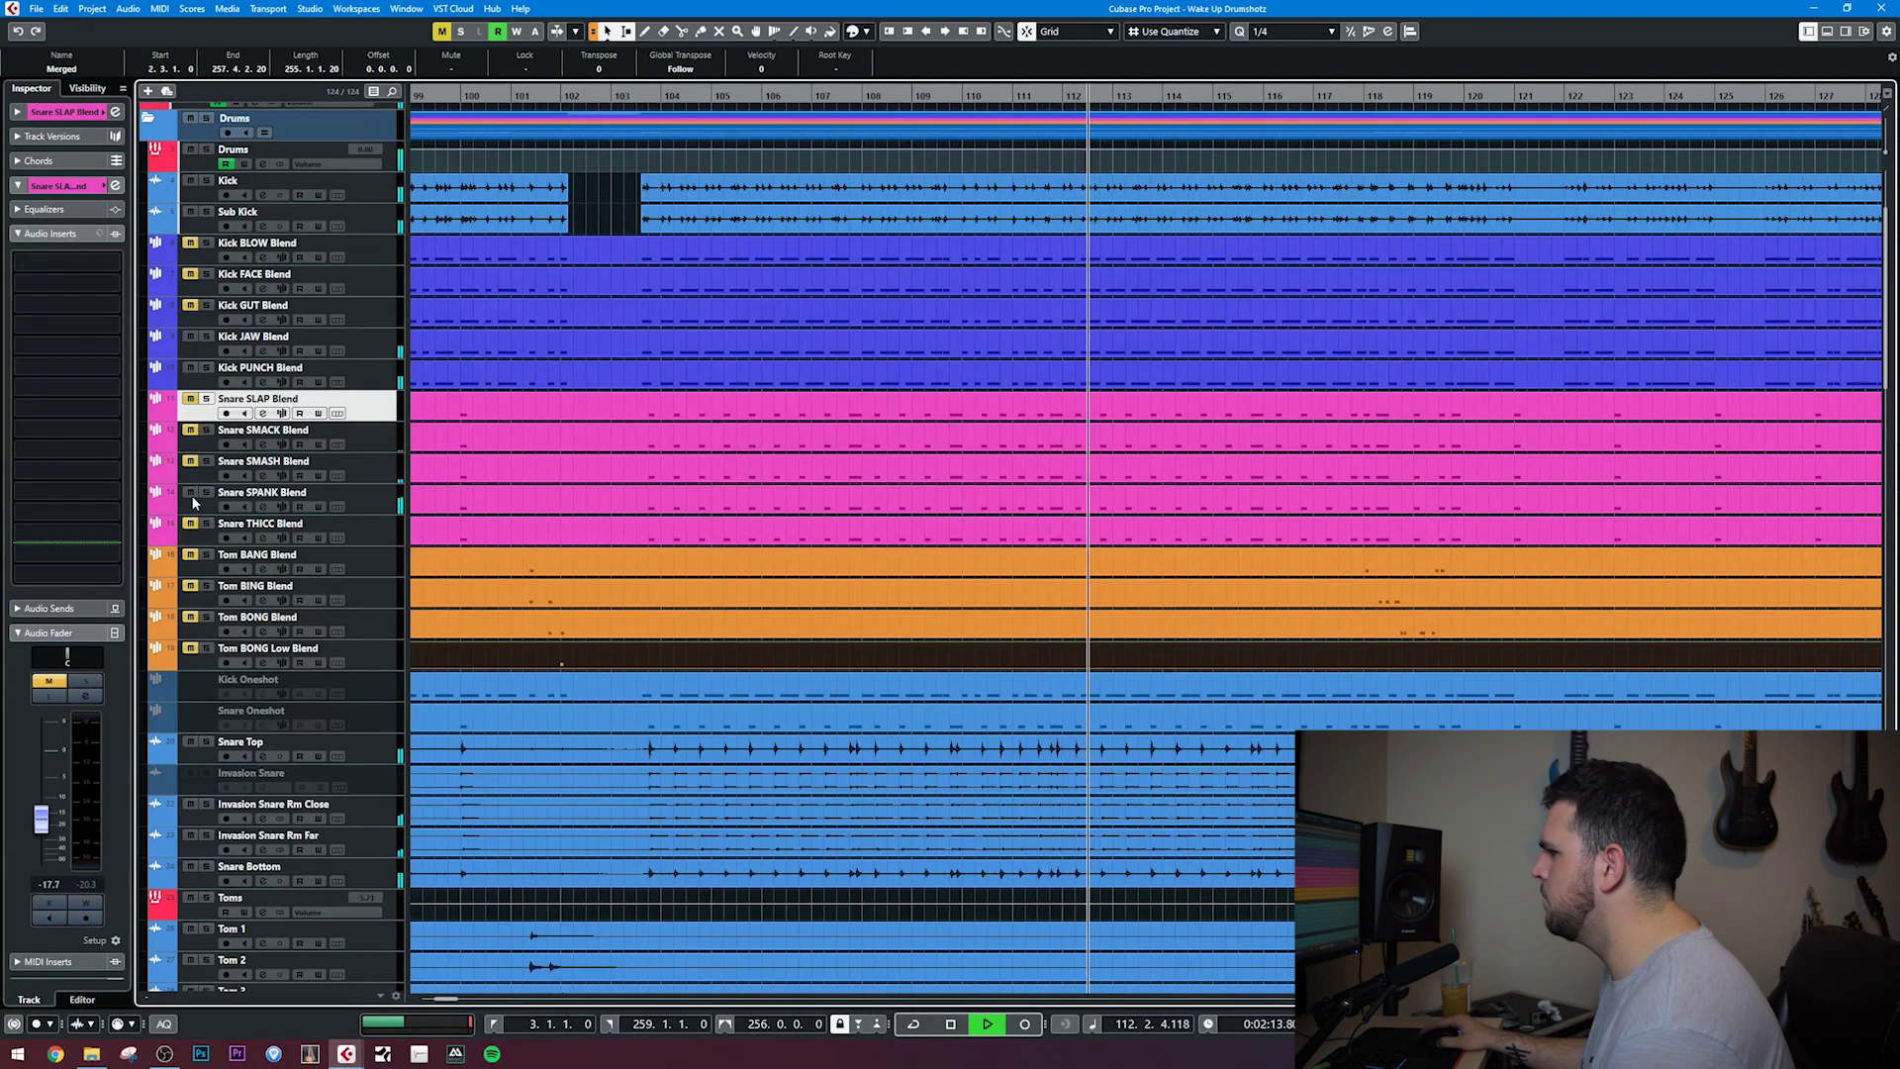
click(190, 492)
click(190, 524)
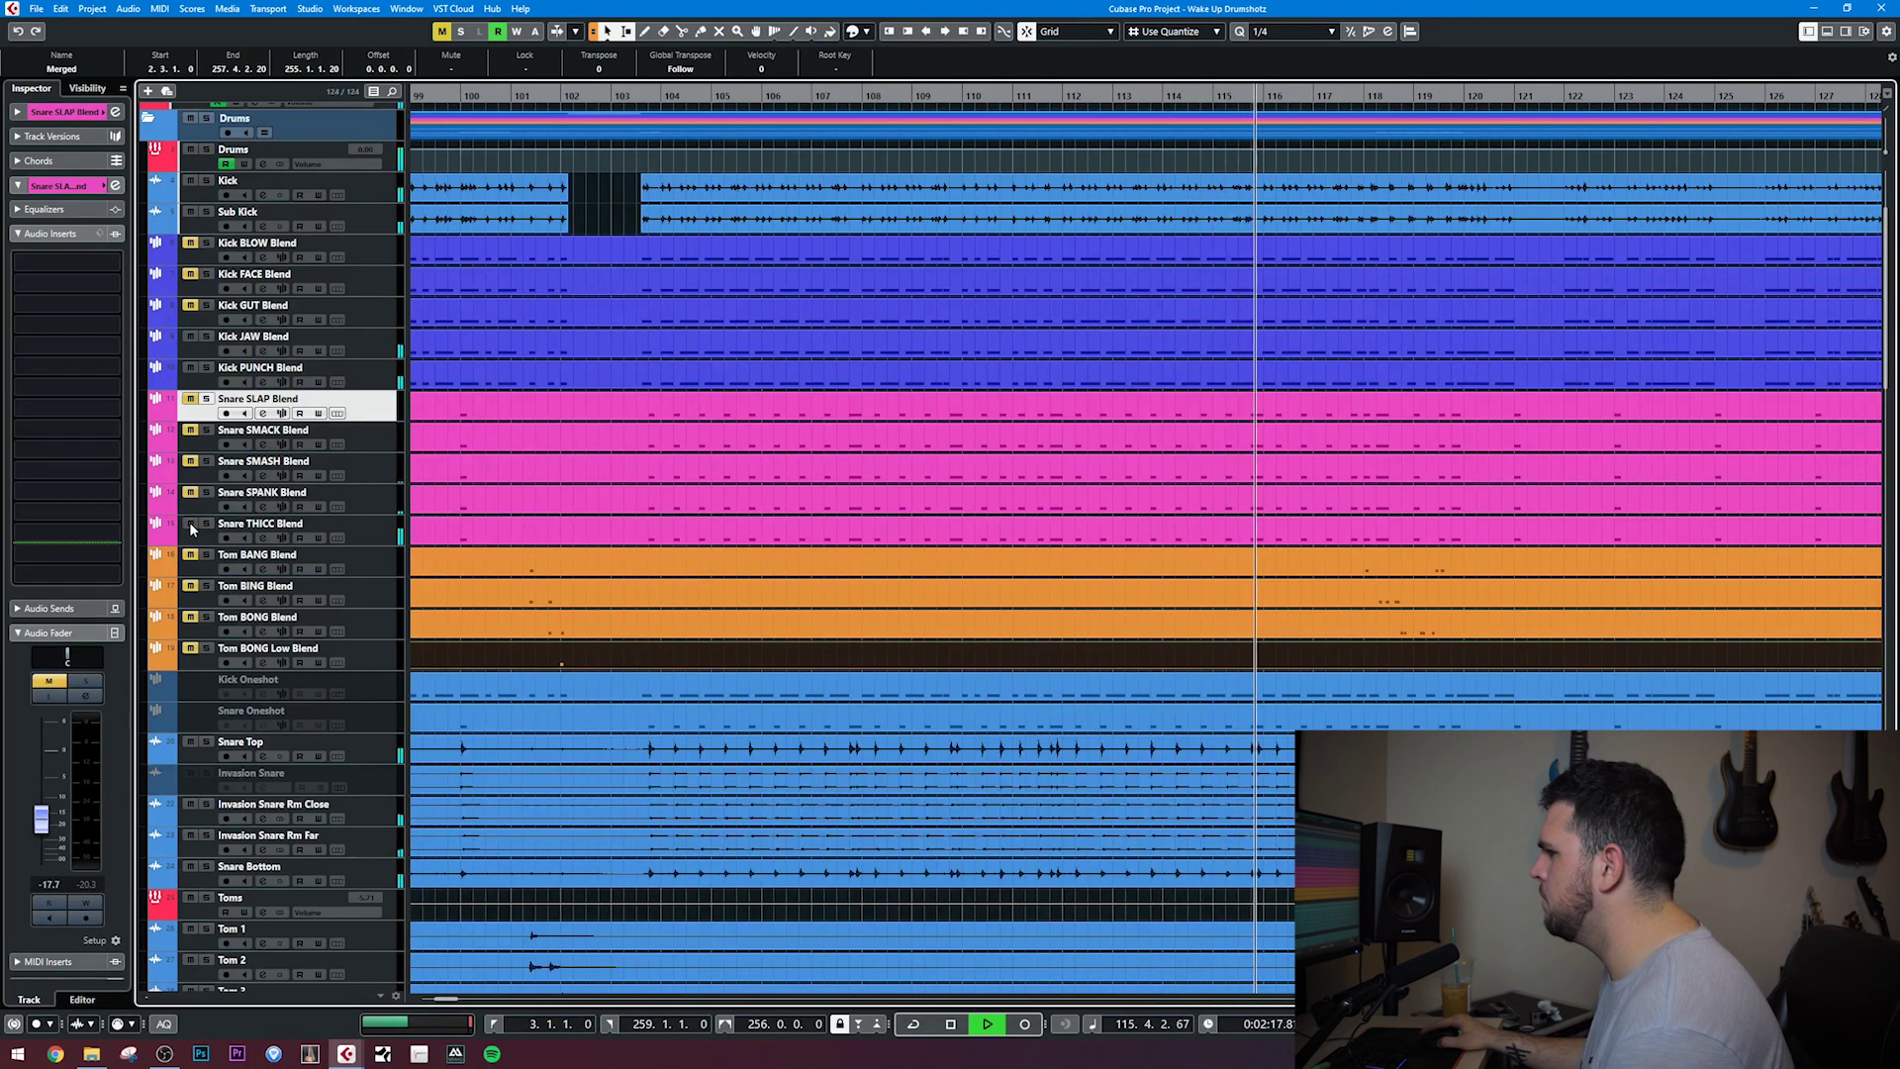
key(space)
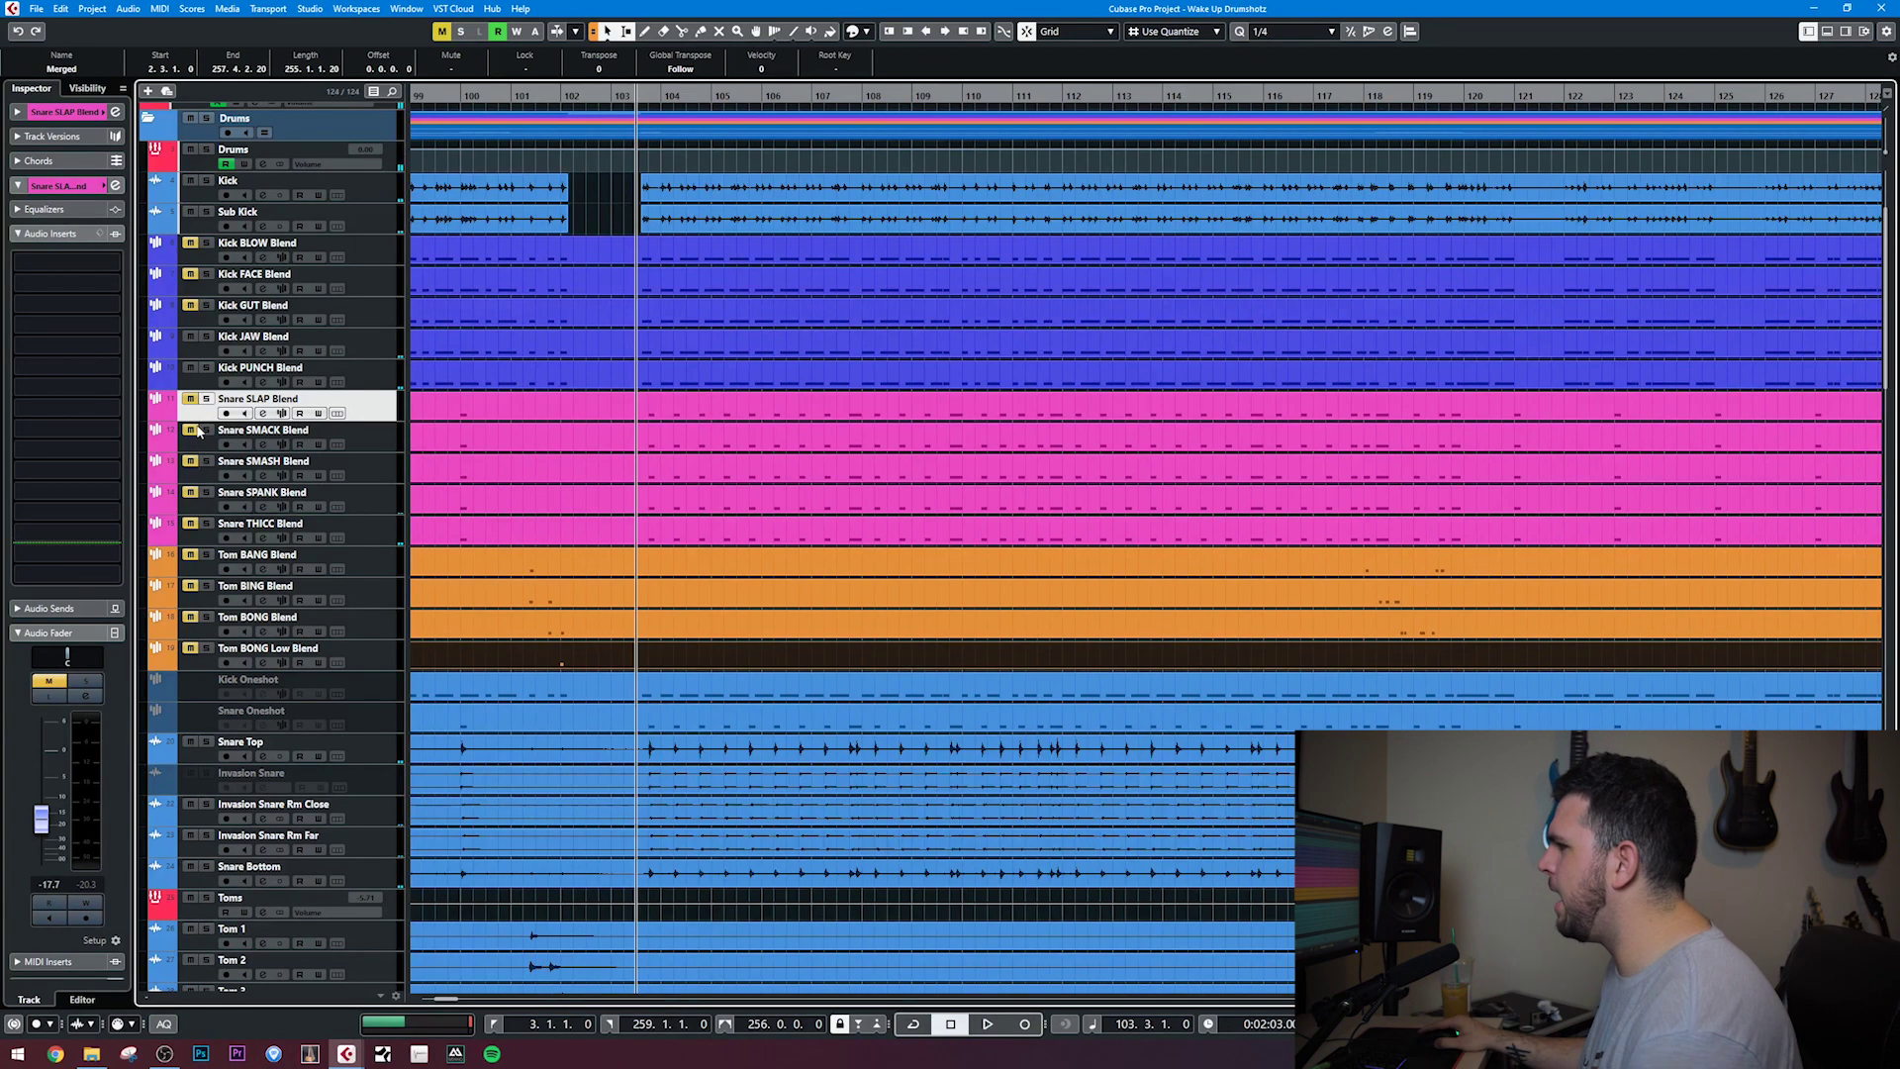
Replay from bar 103 and unmute the Snare SMACK Blend track
key(space)
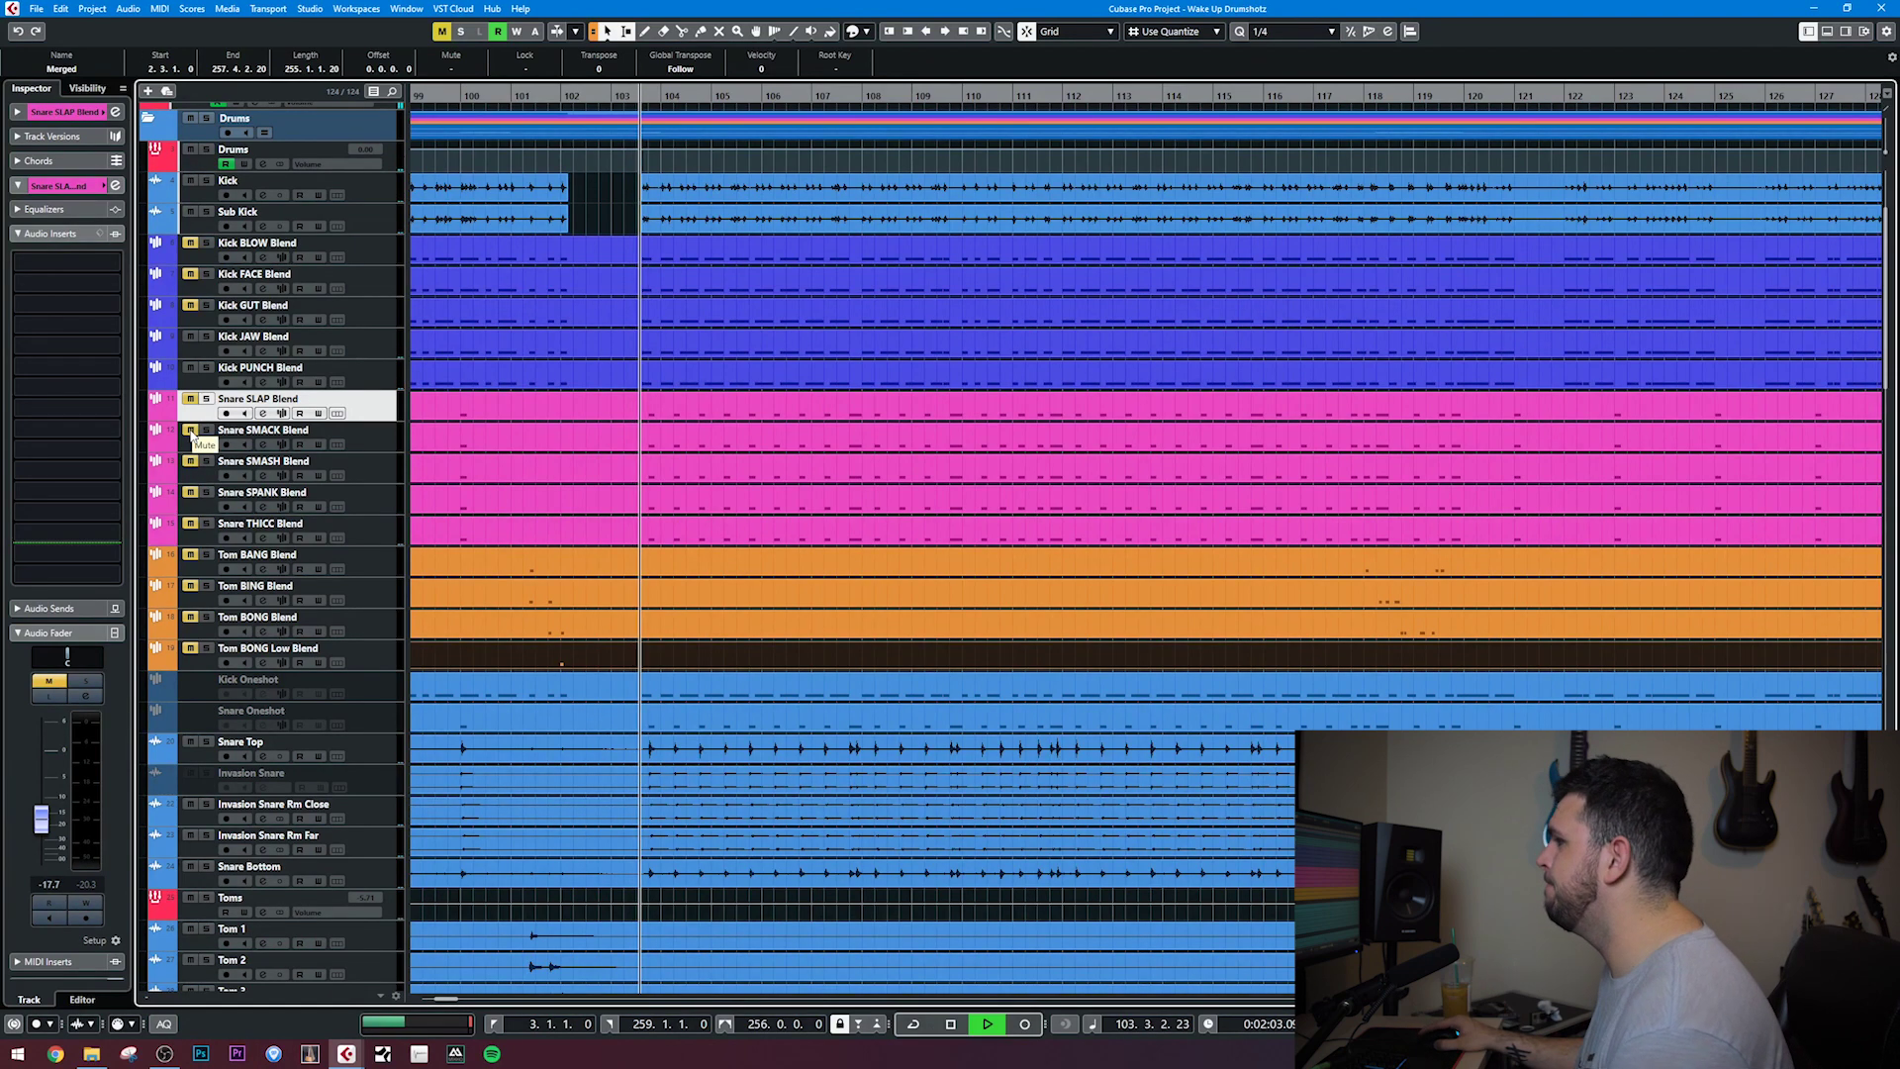
click(401, 441)
key(m)
scroll(39, 835, down, 3)
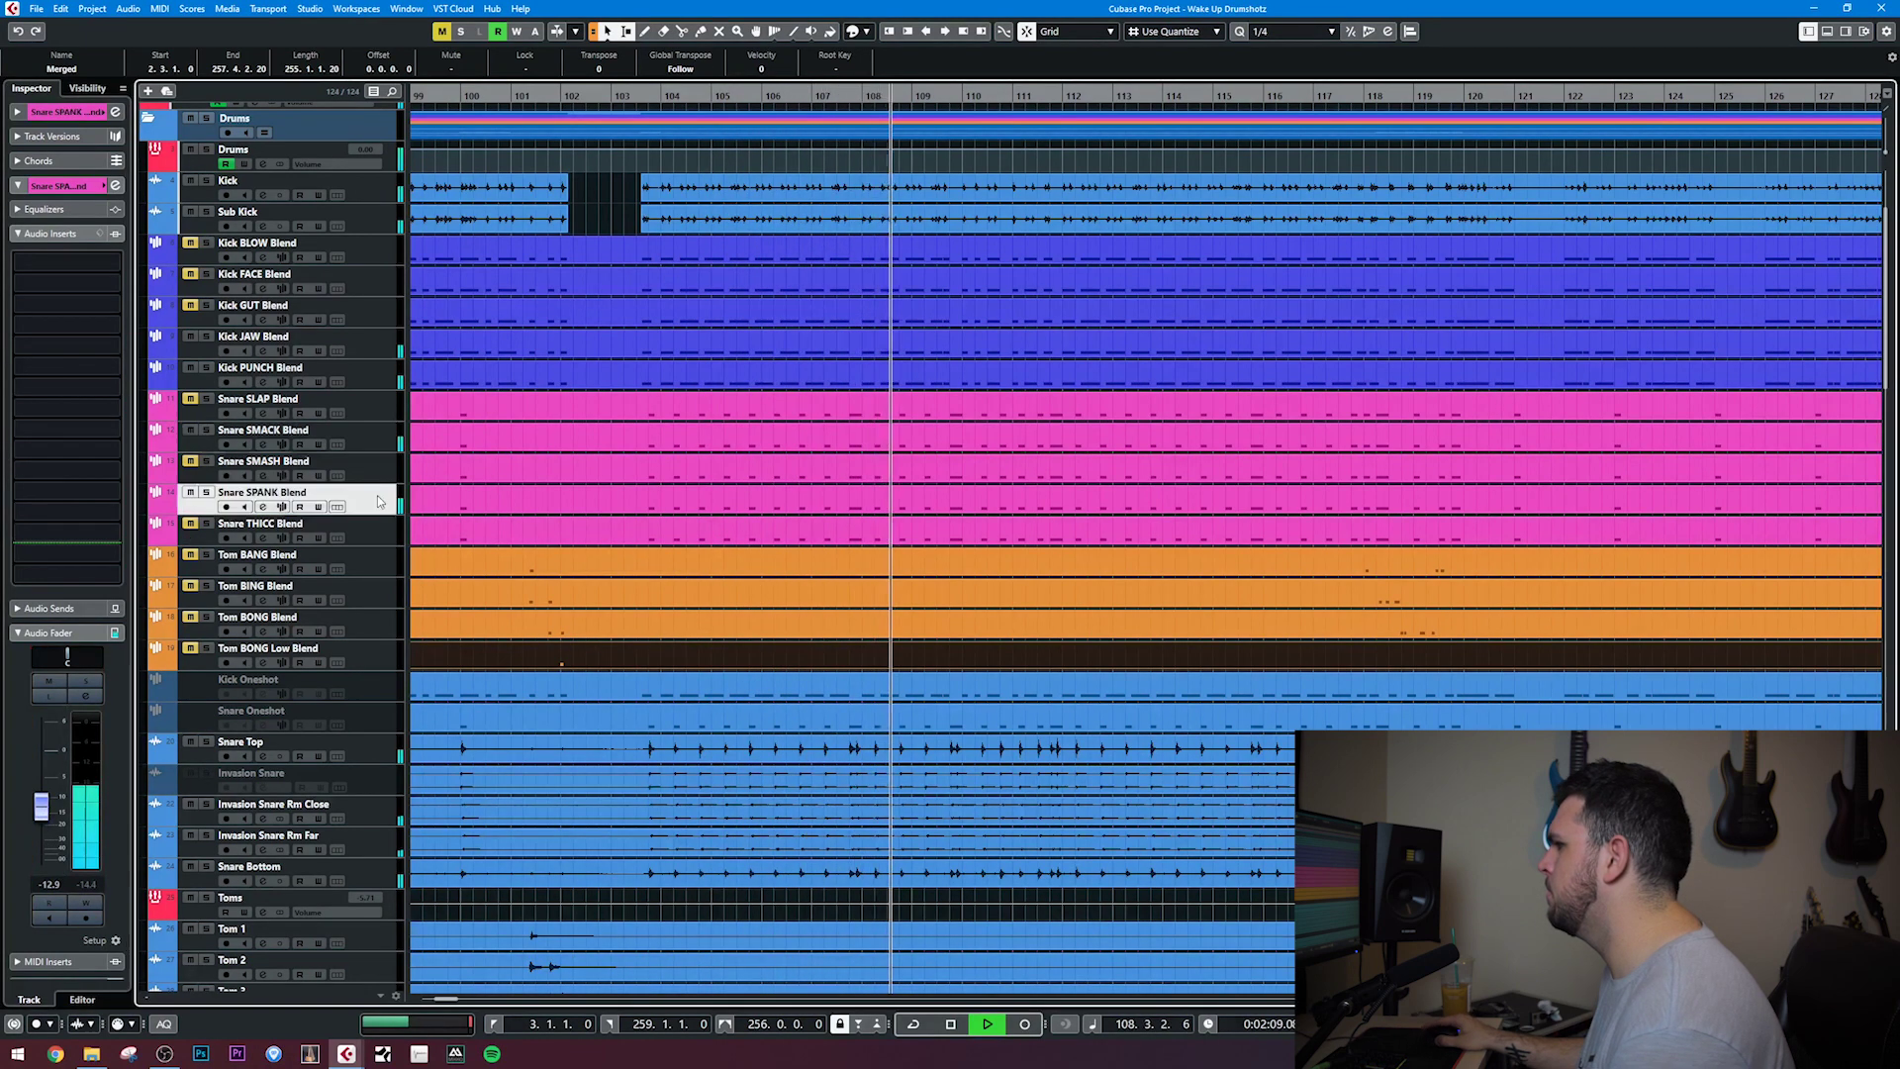
Raise Snare SMACK Blend's volume to about -14 dB
click(198, 503)
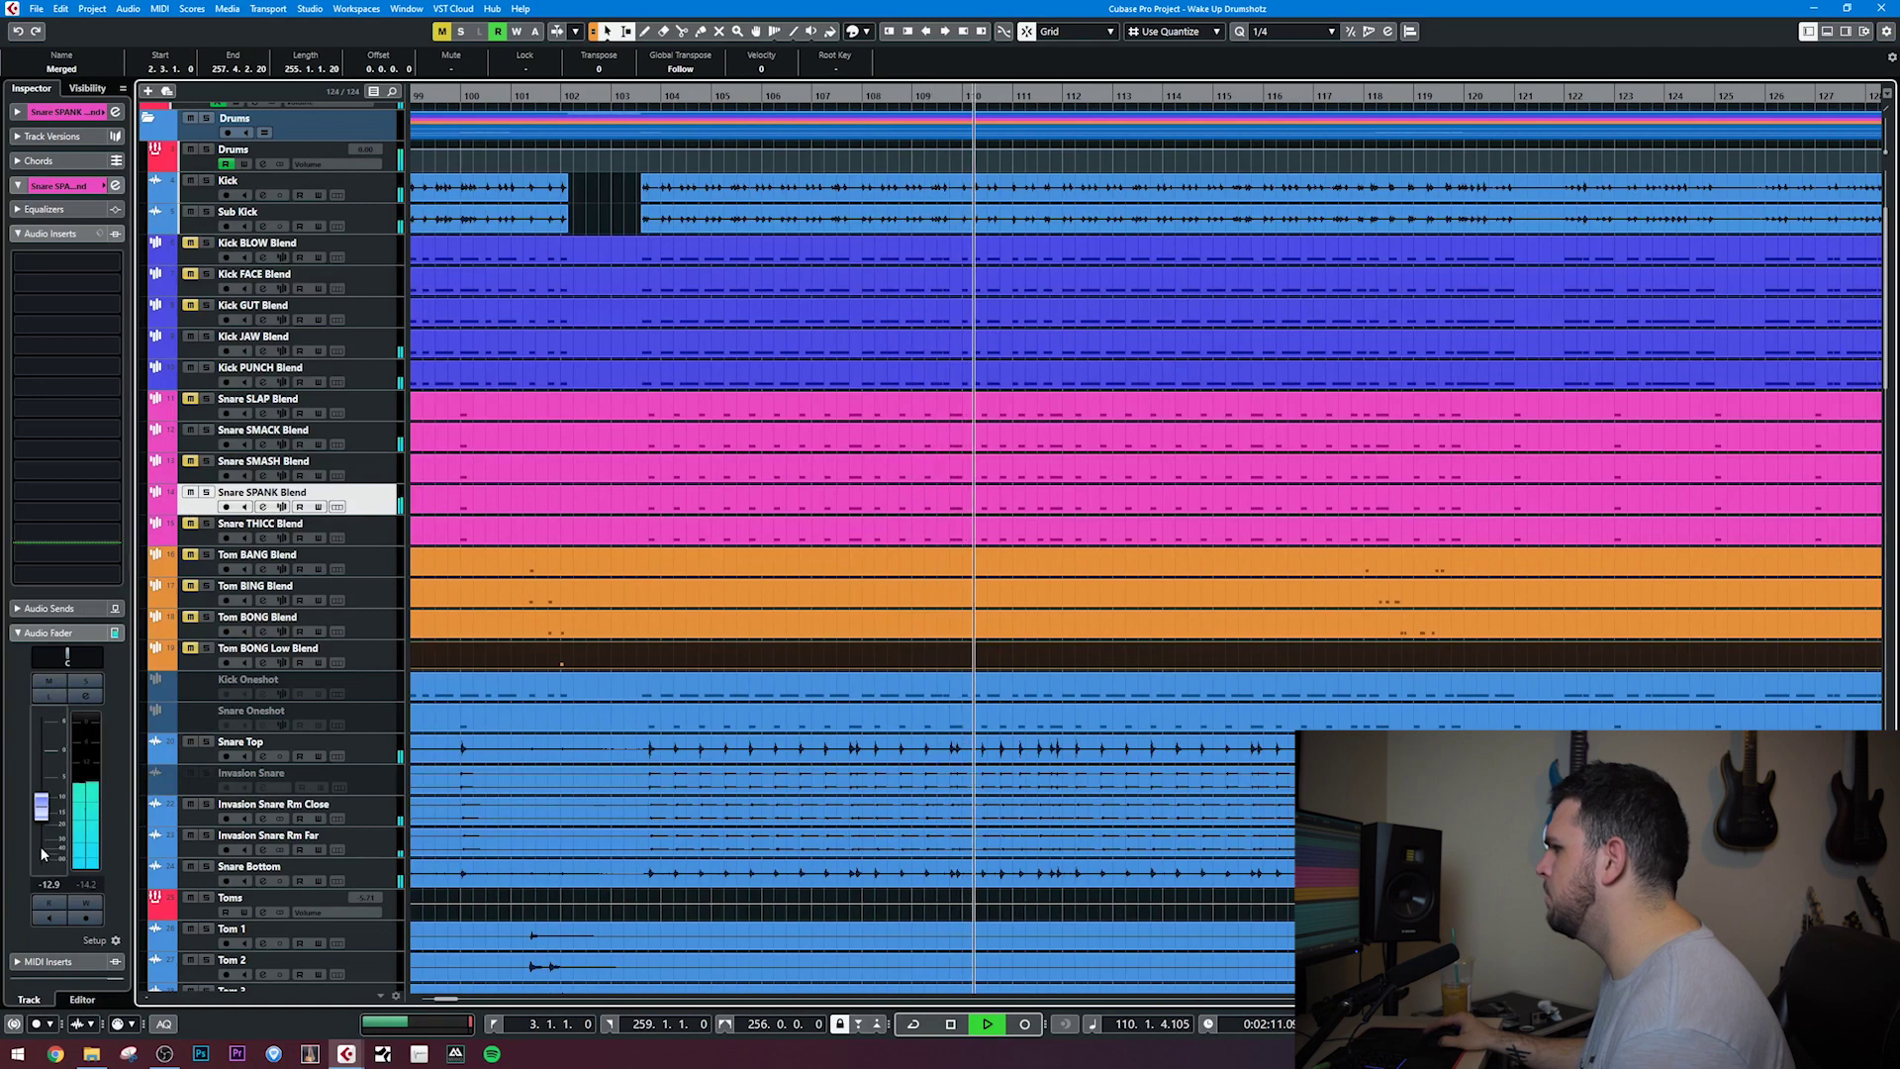
scroll(40, 834, down, 6)
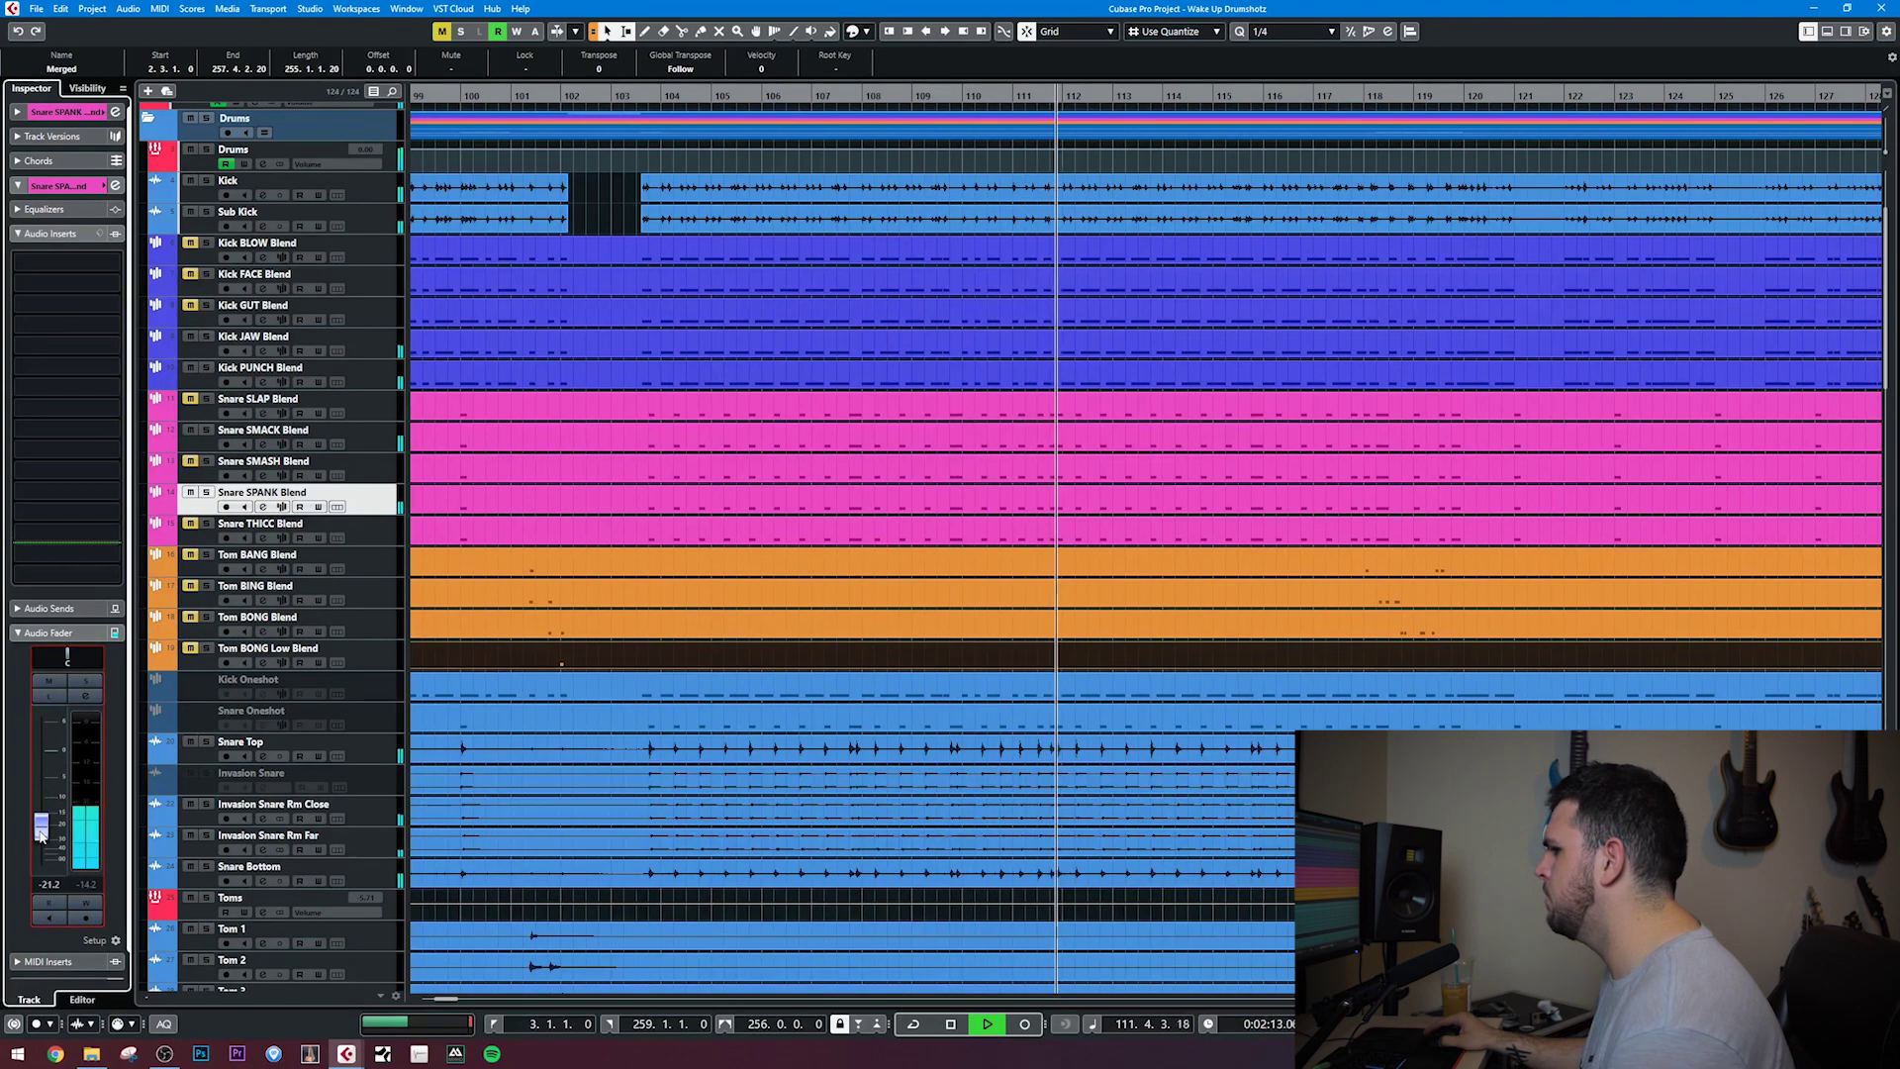
scroll(40, 834, up, 2)
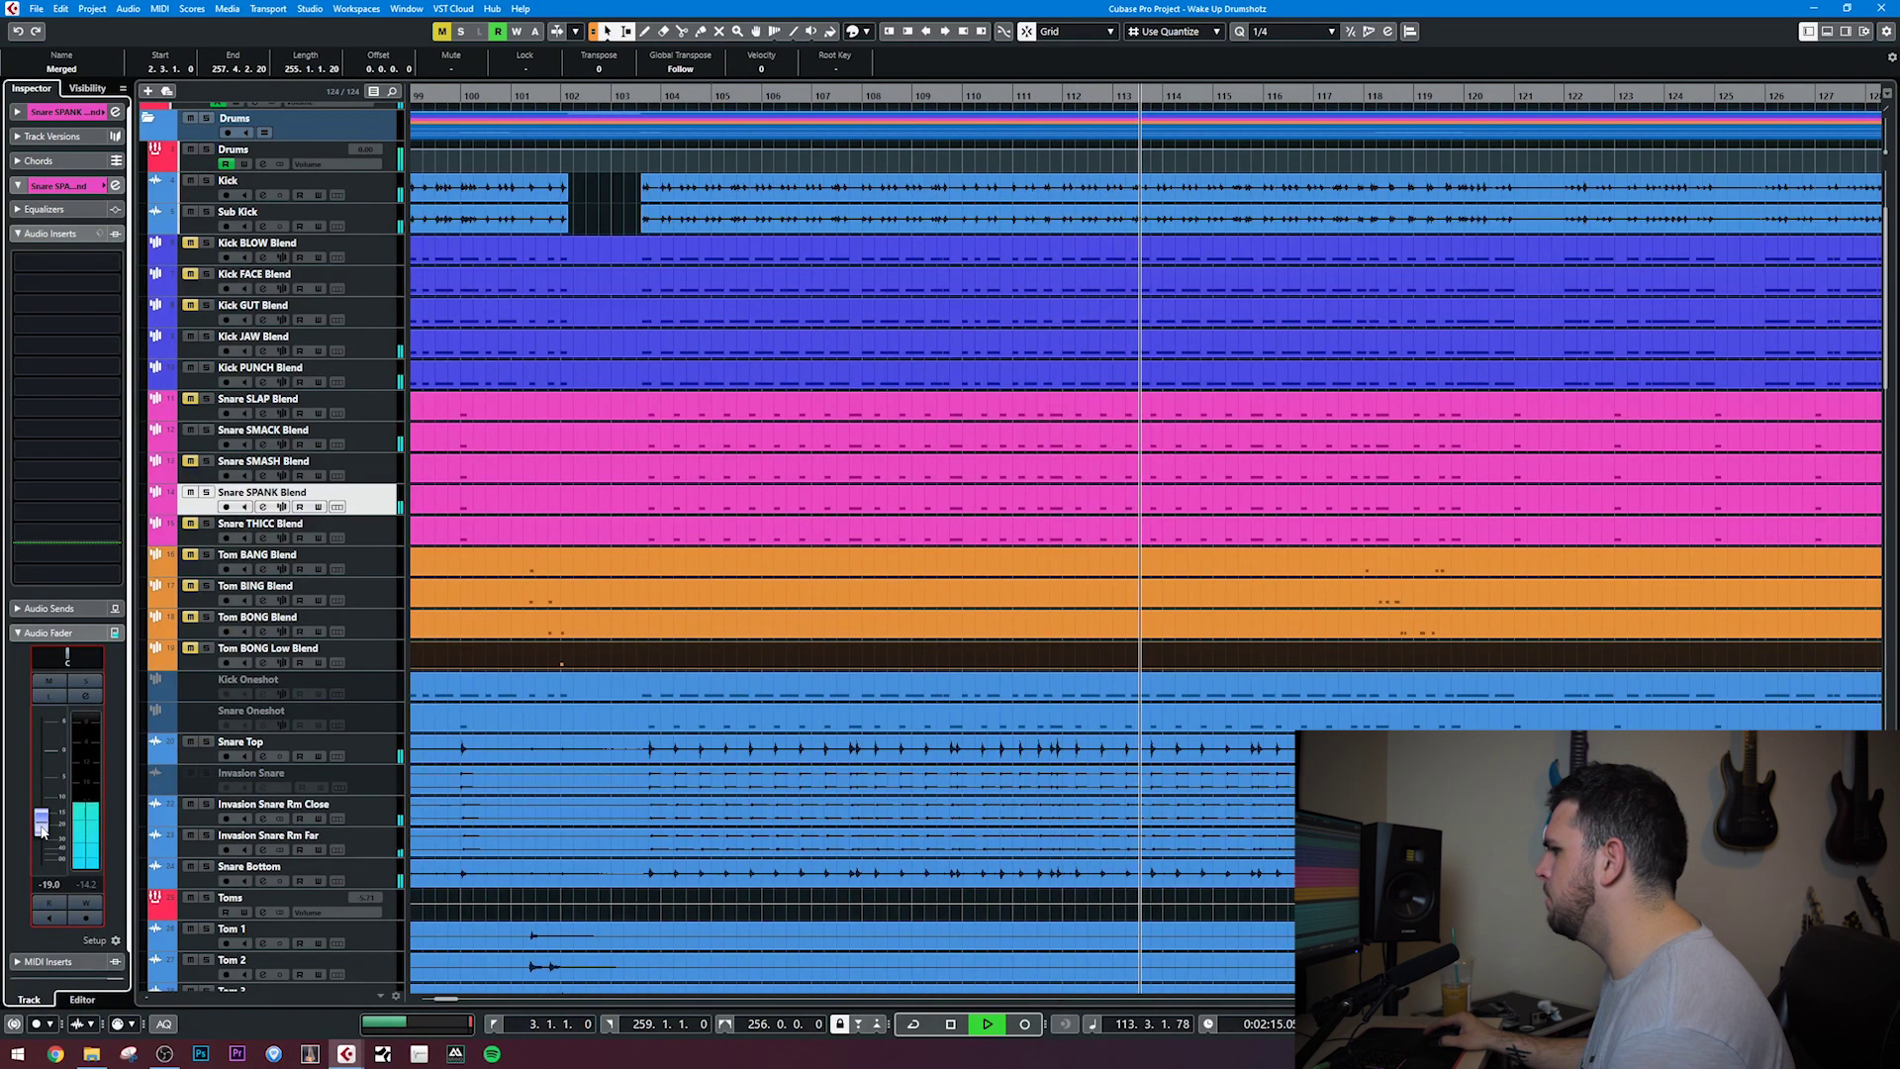
ctrl+click(348, 424)
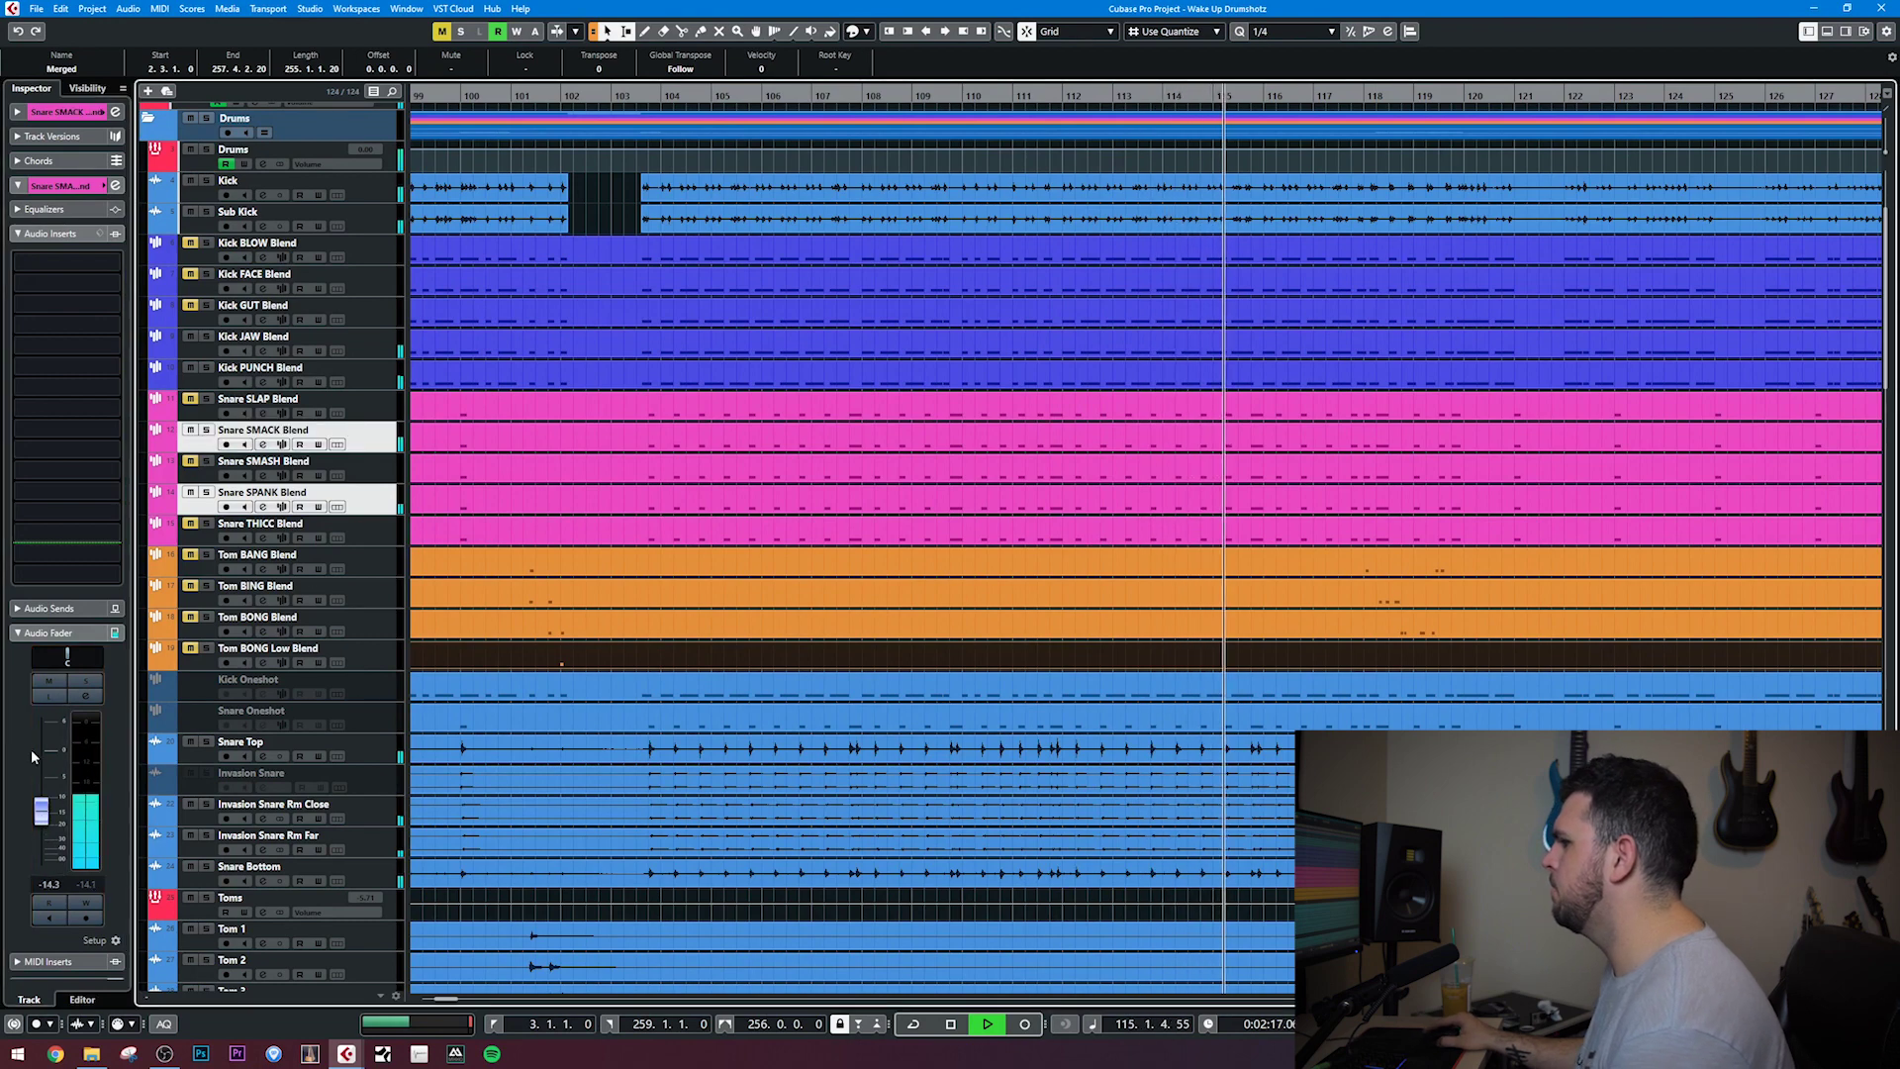
drag(42, 834, 48, 820)
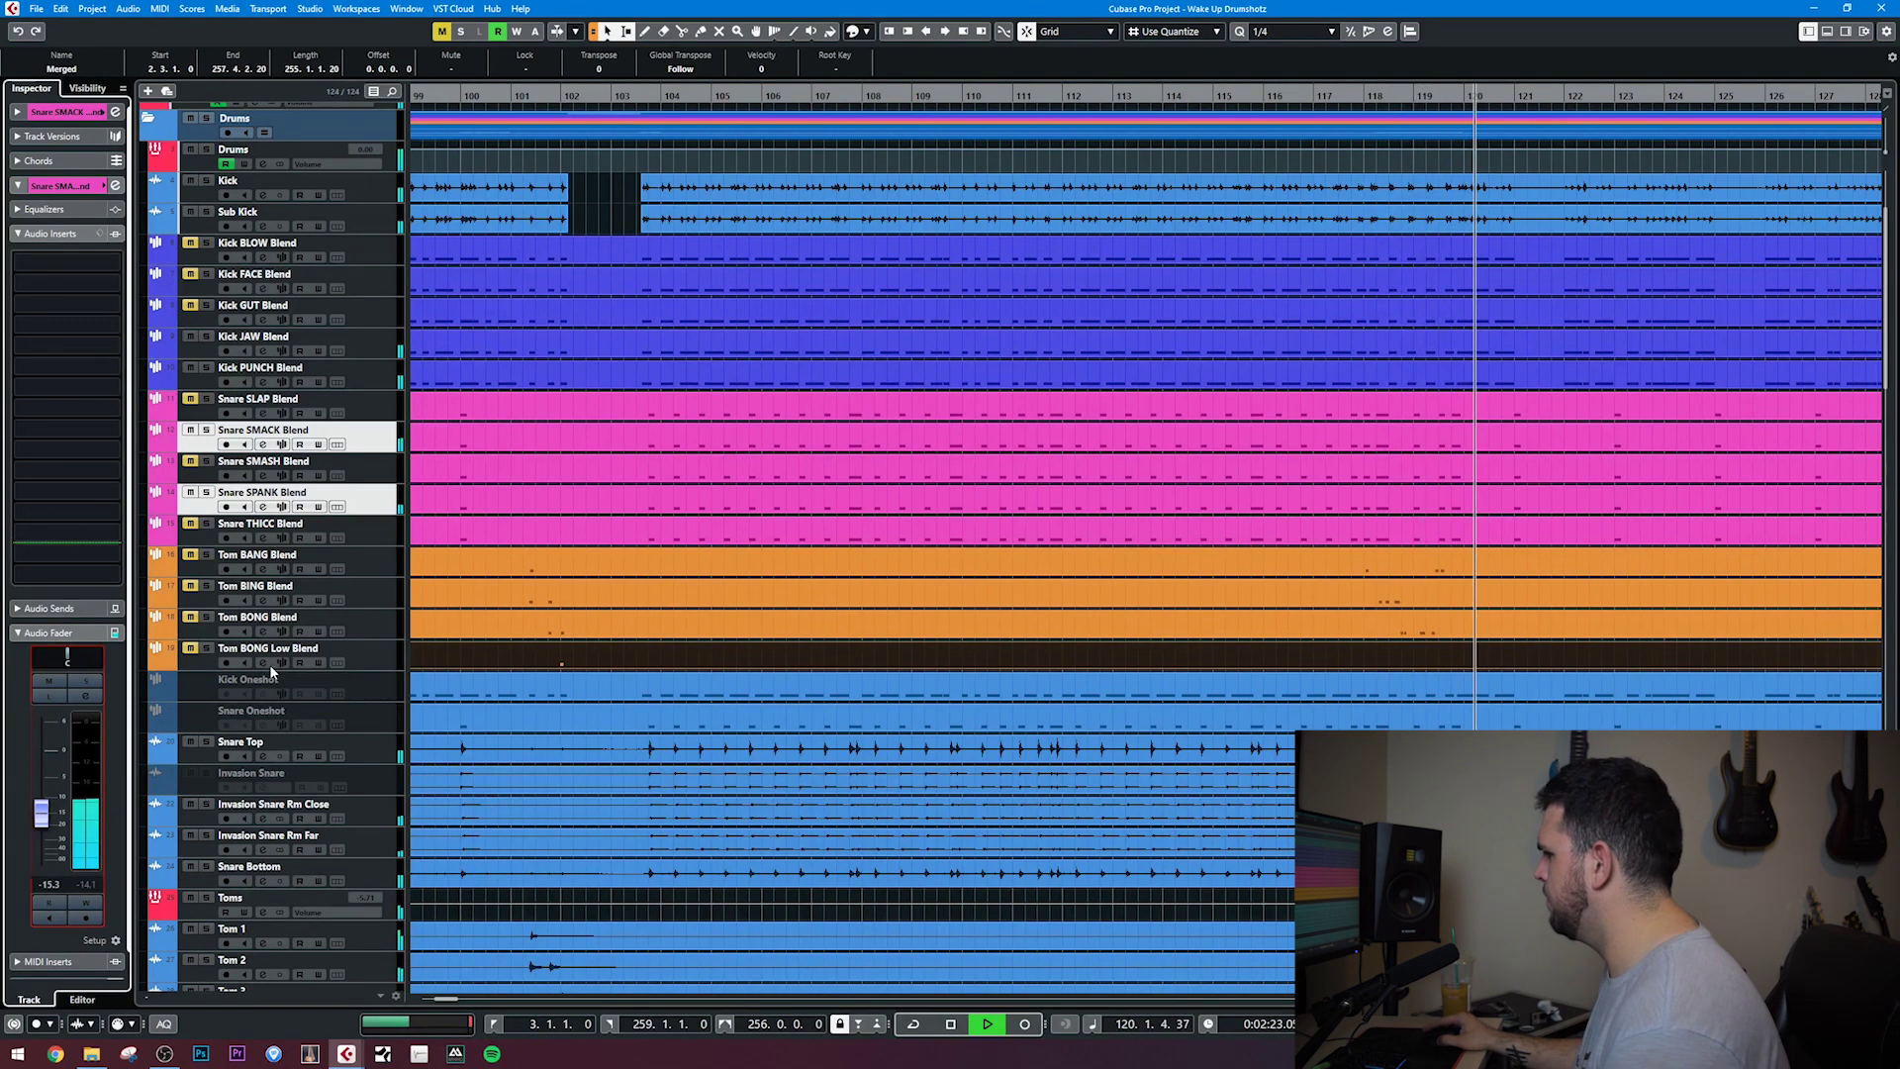
Compare the snare with Snare SMACK Blend muted, unmuted, soloed and unsoloed, then stop
key(space)
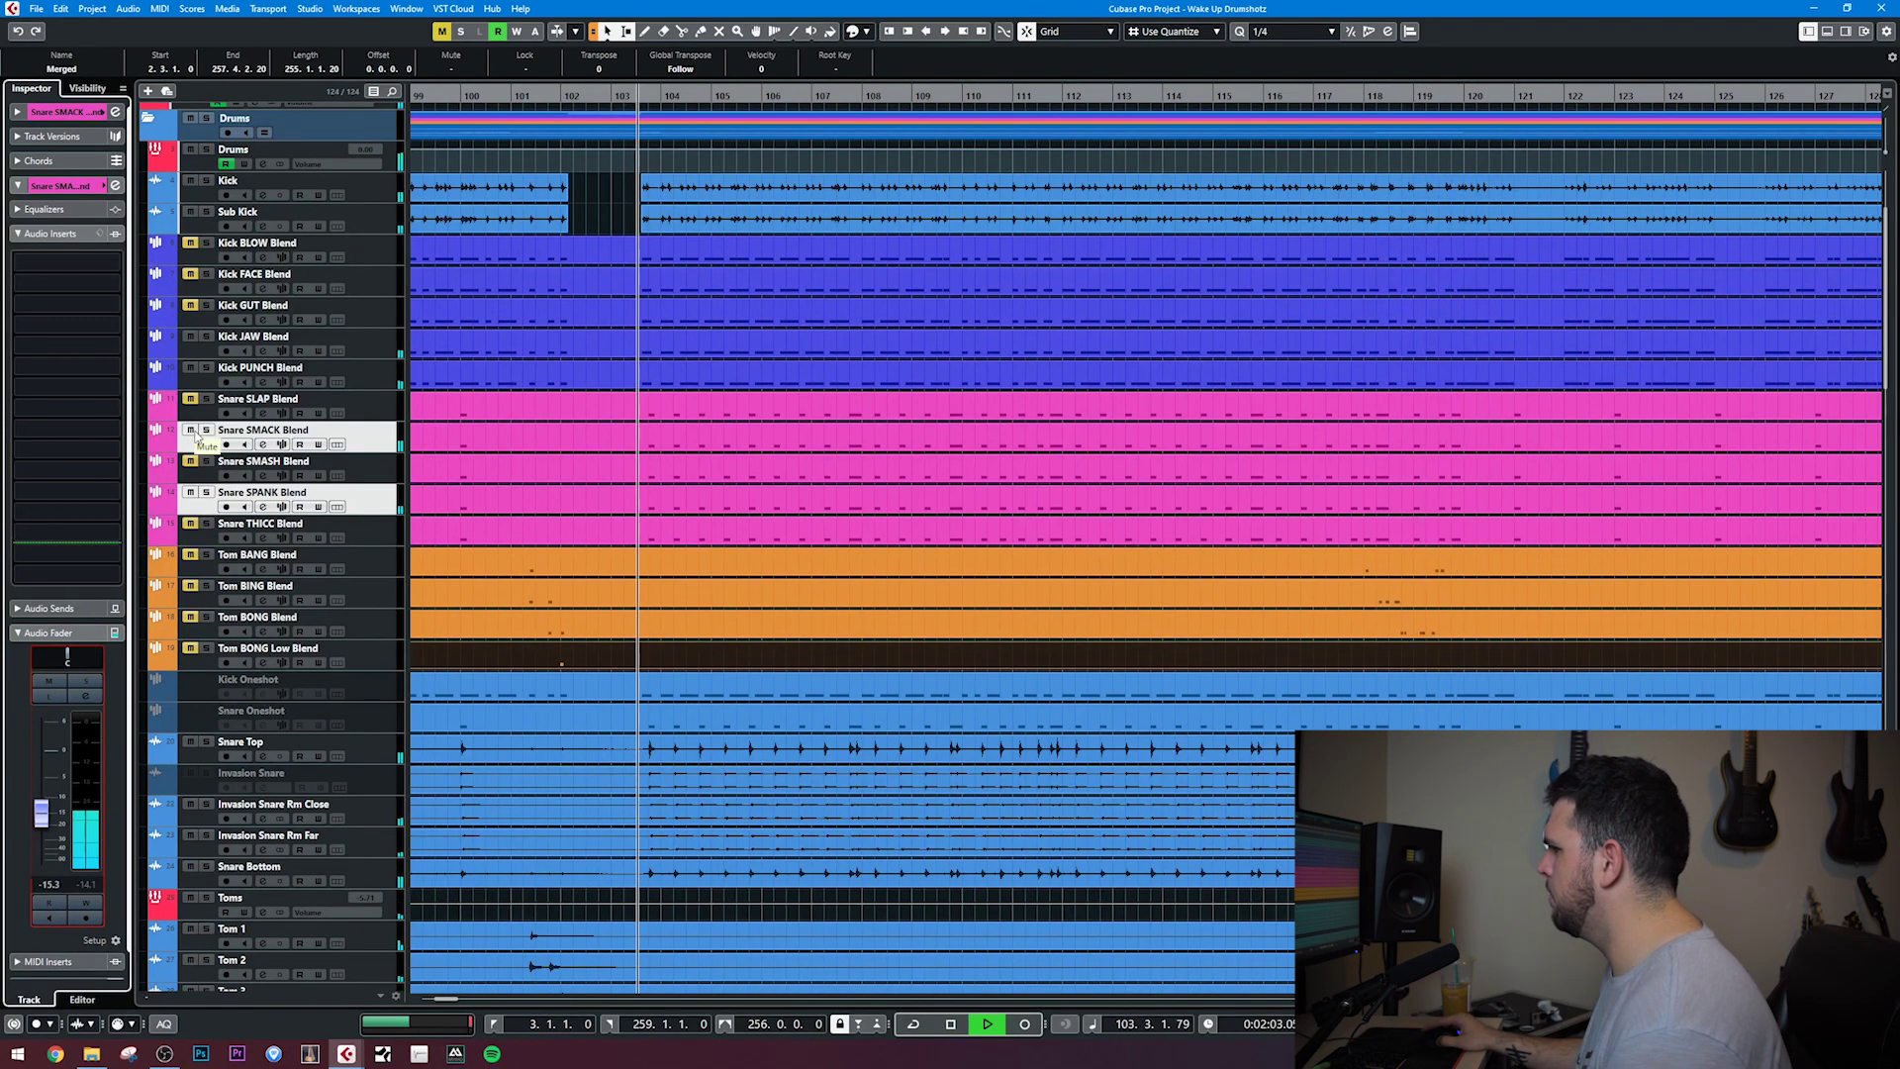
click(191, 431)
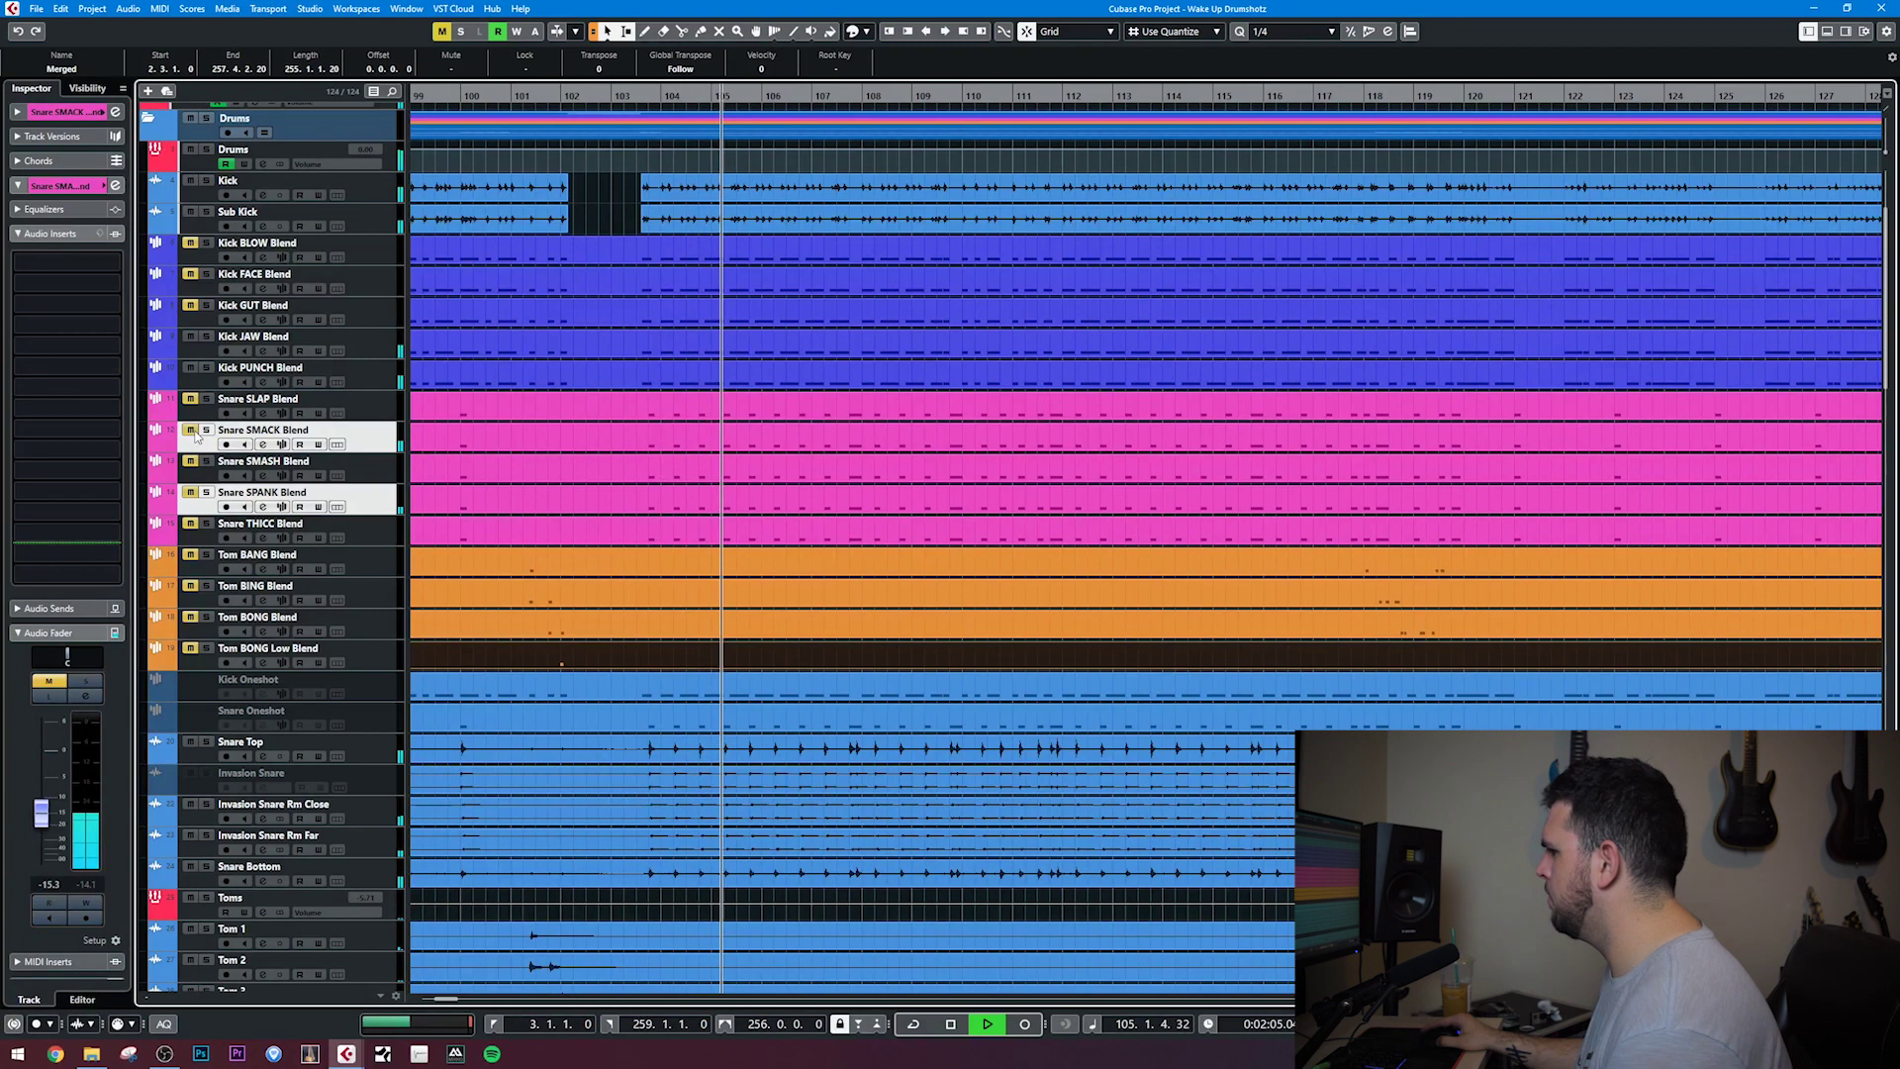
click(193, 431)
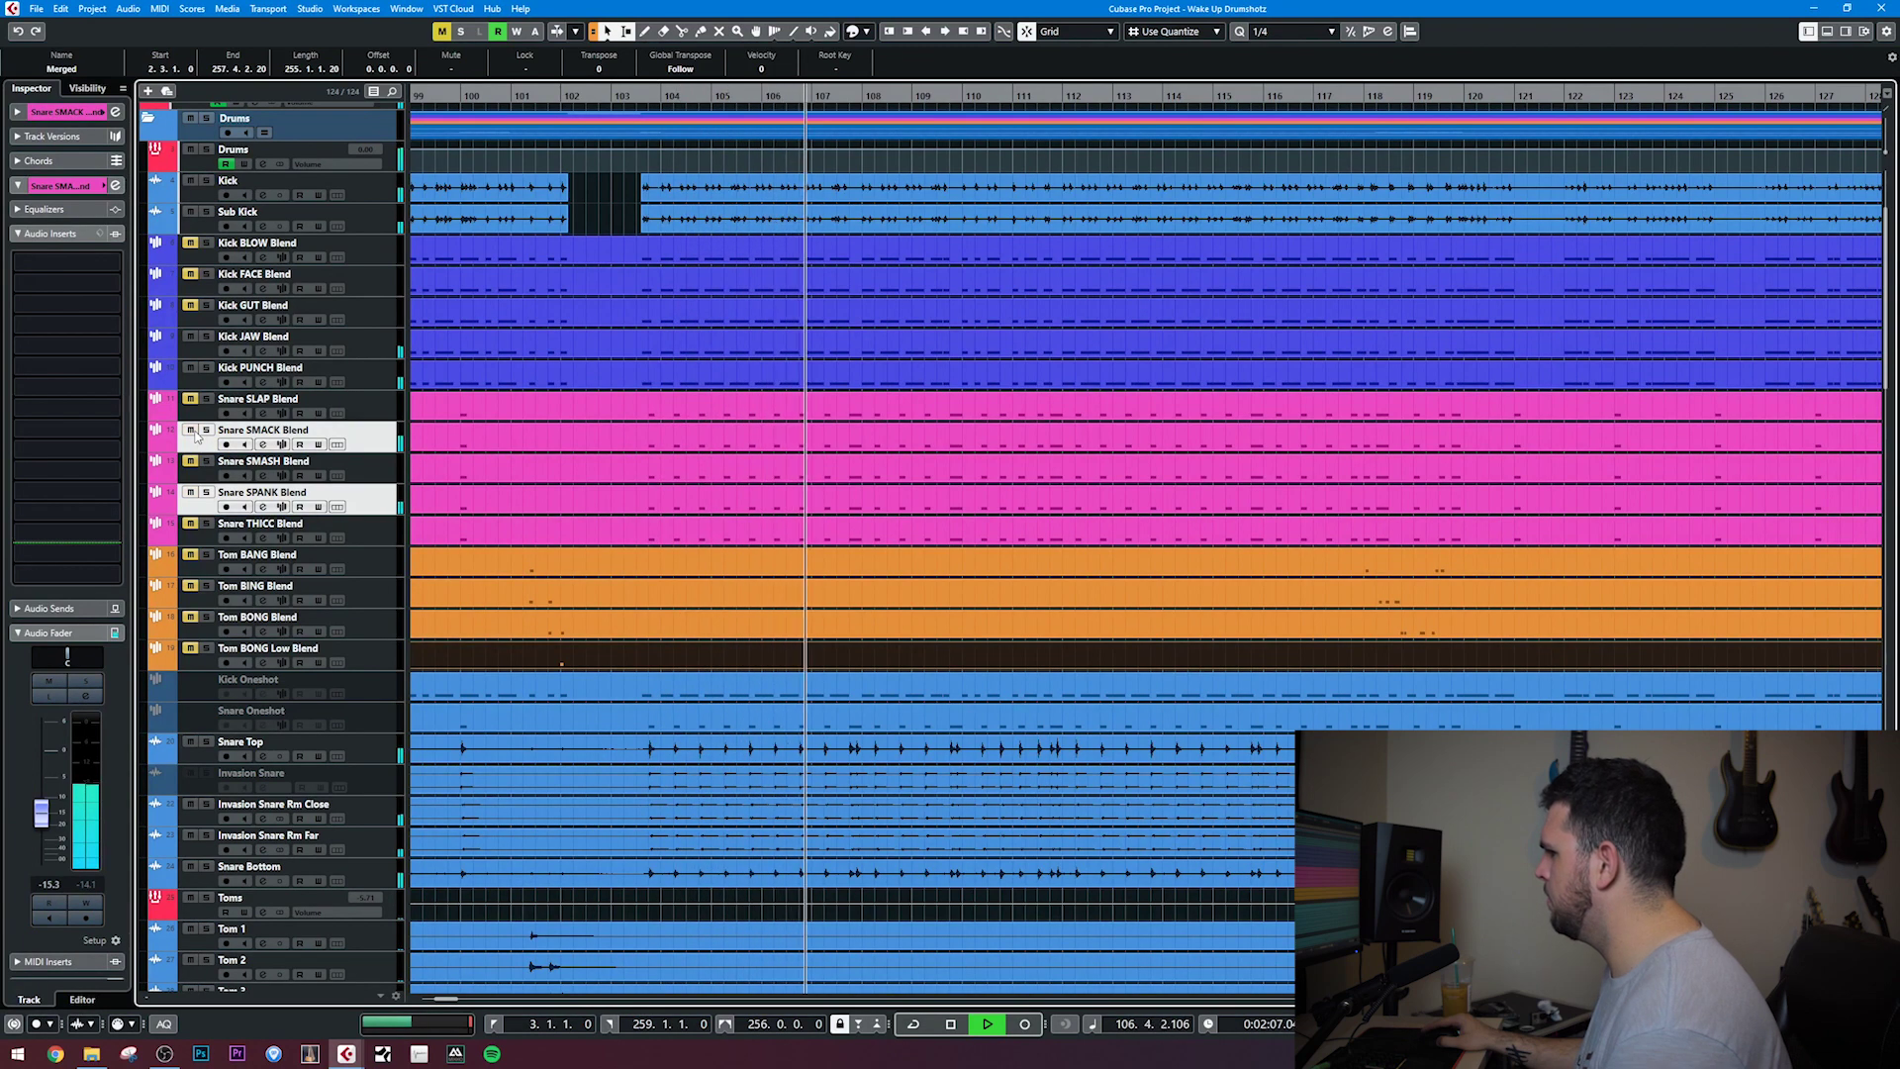
click(207, 431)
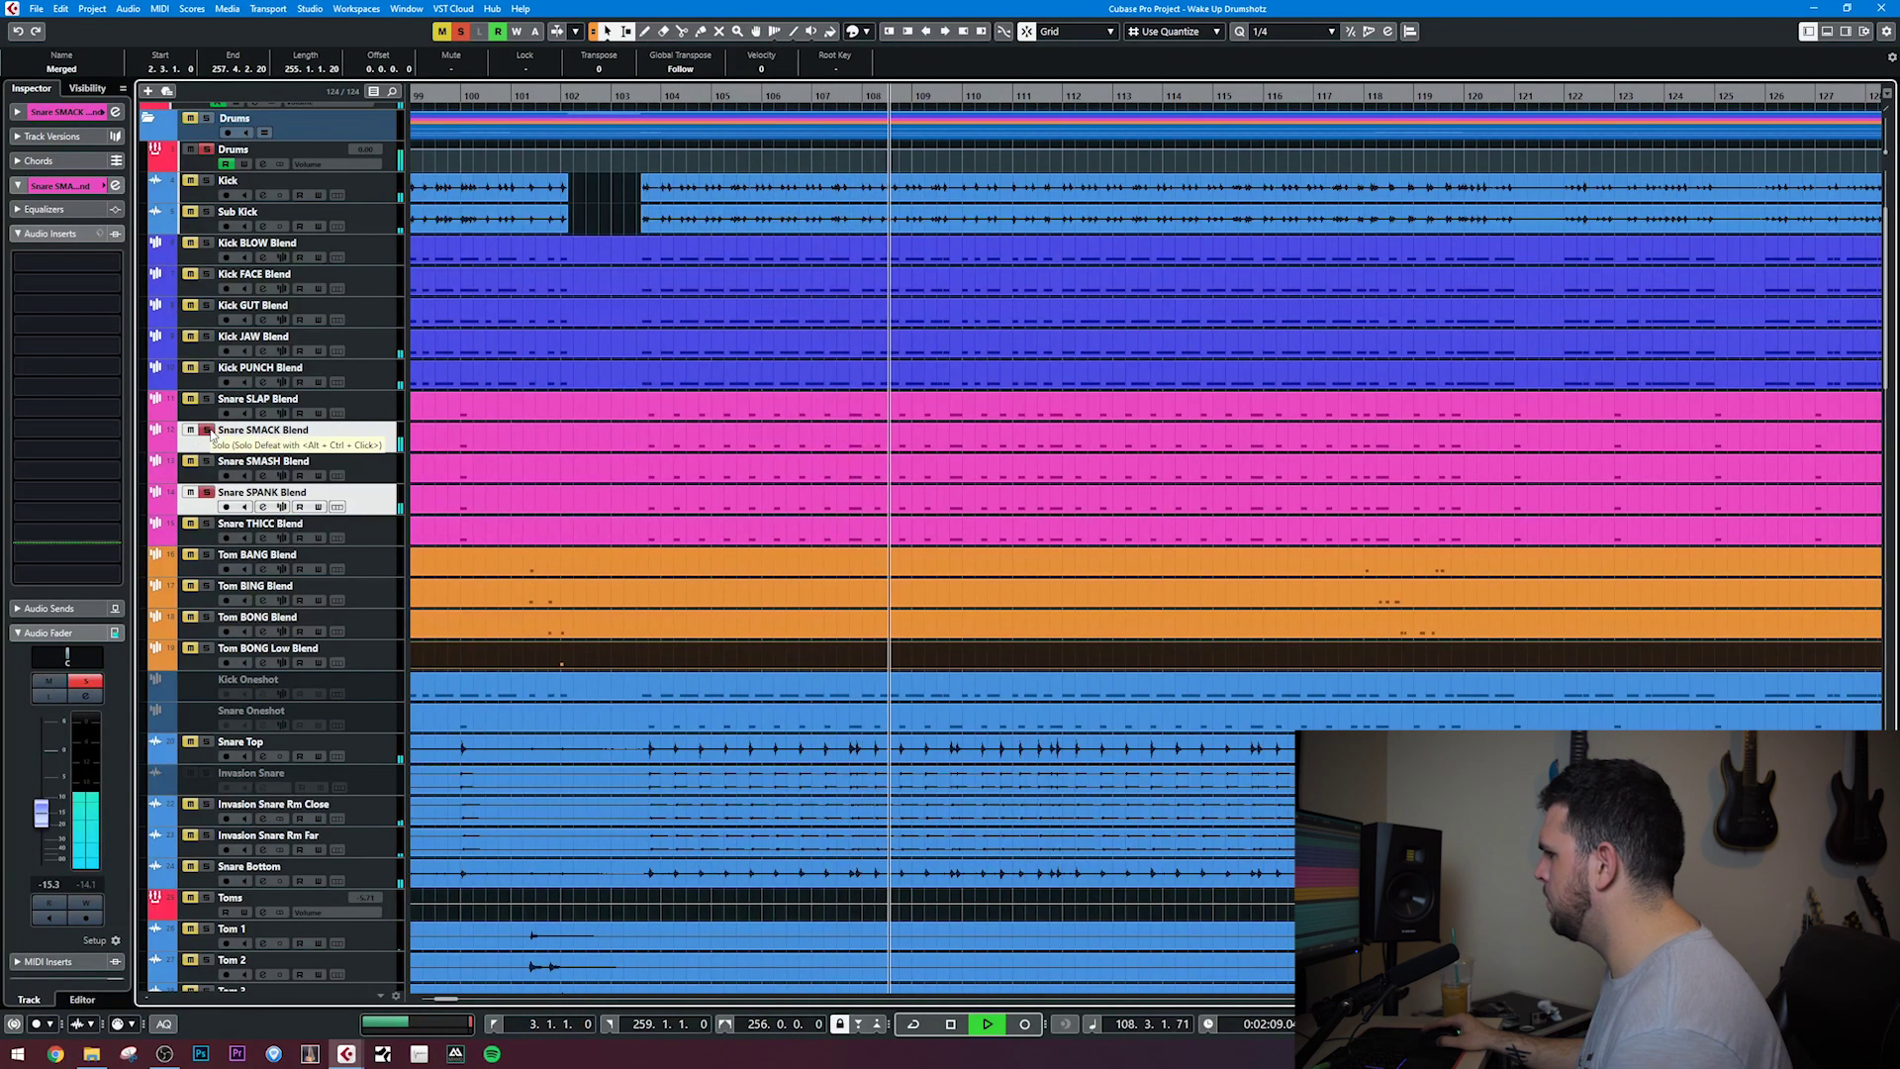
click(207, 430)
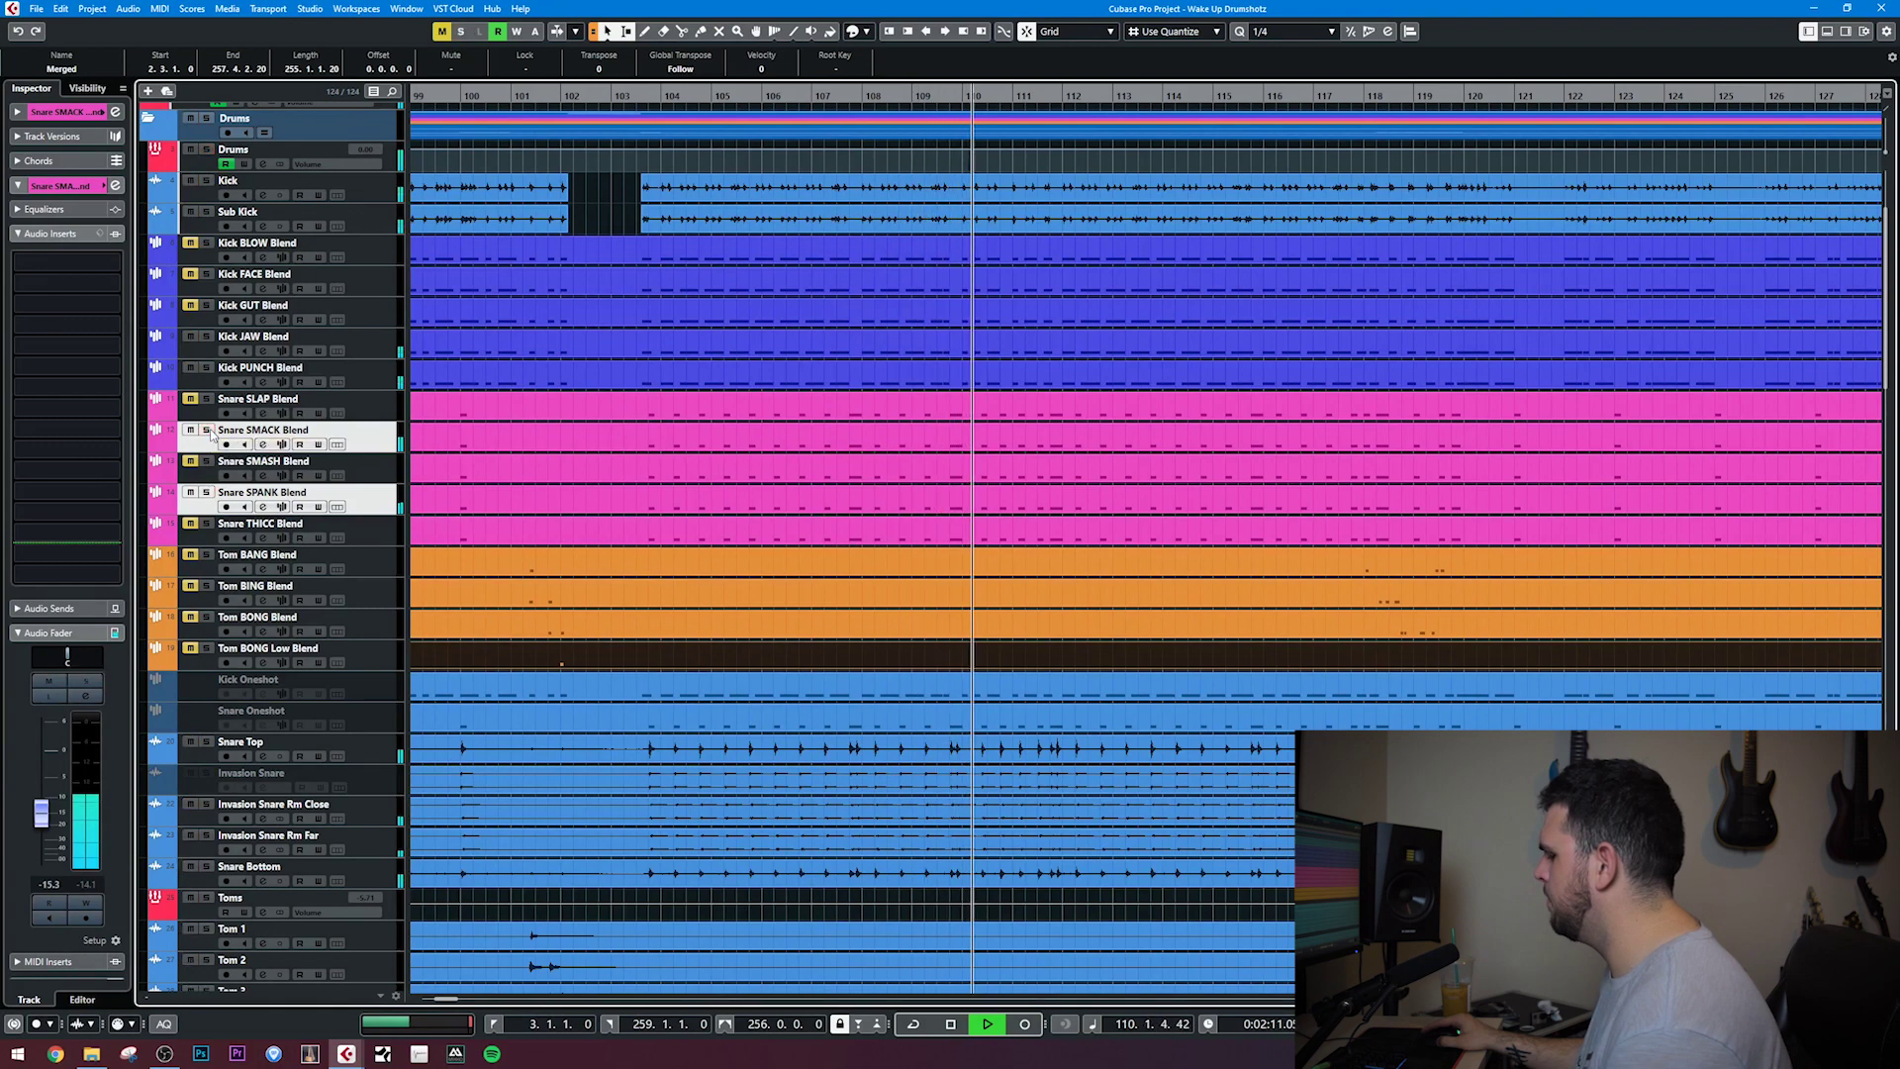
key(space)
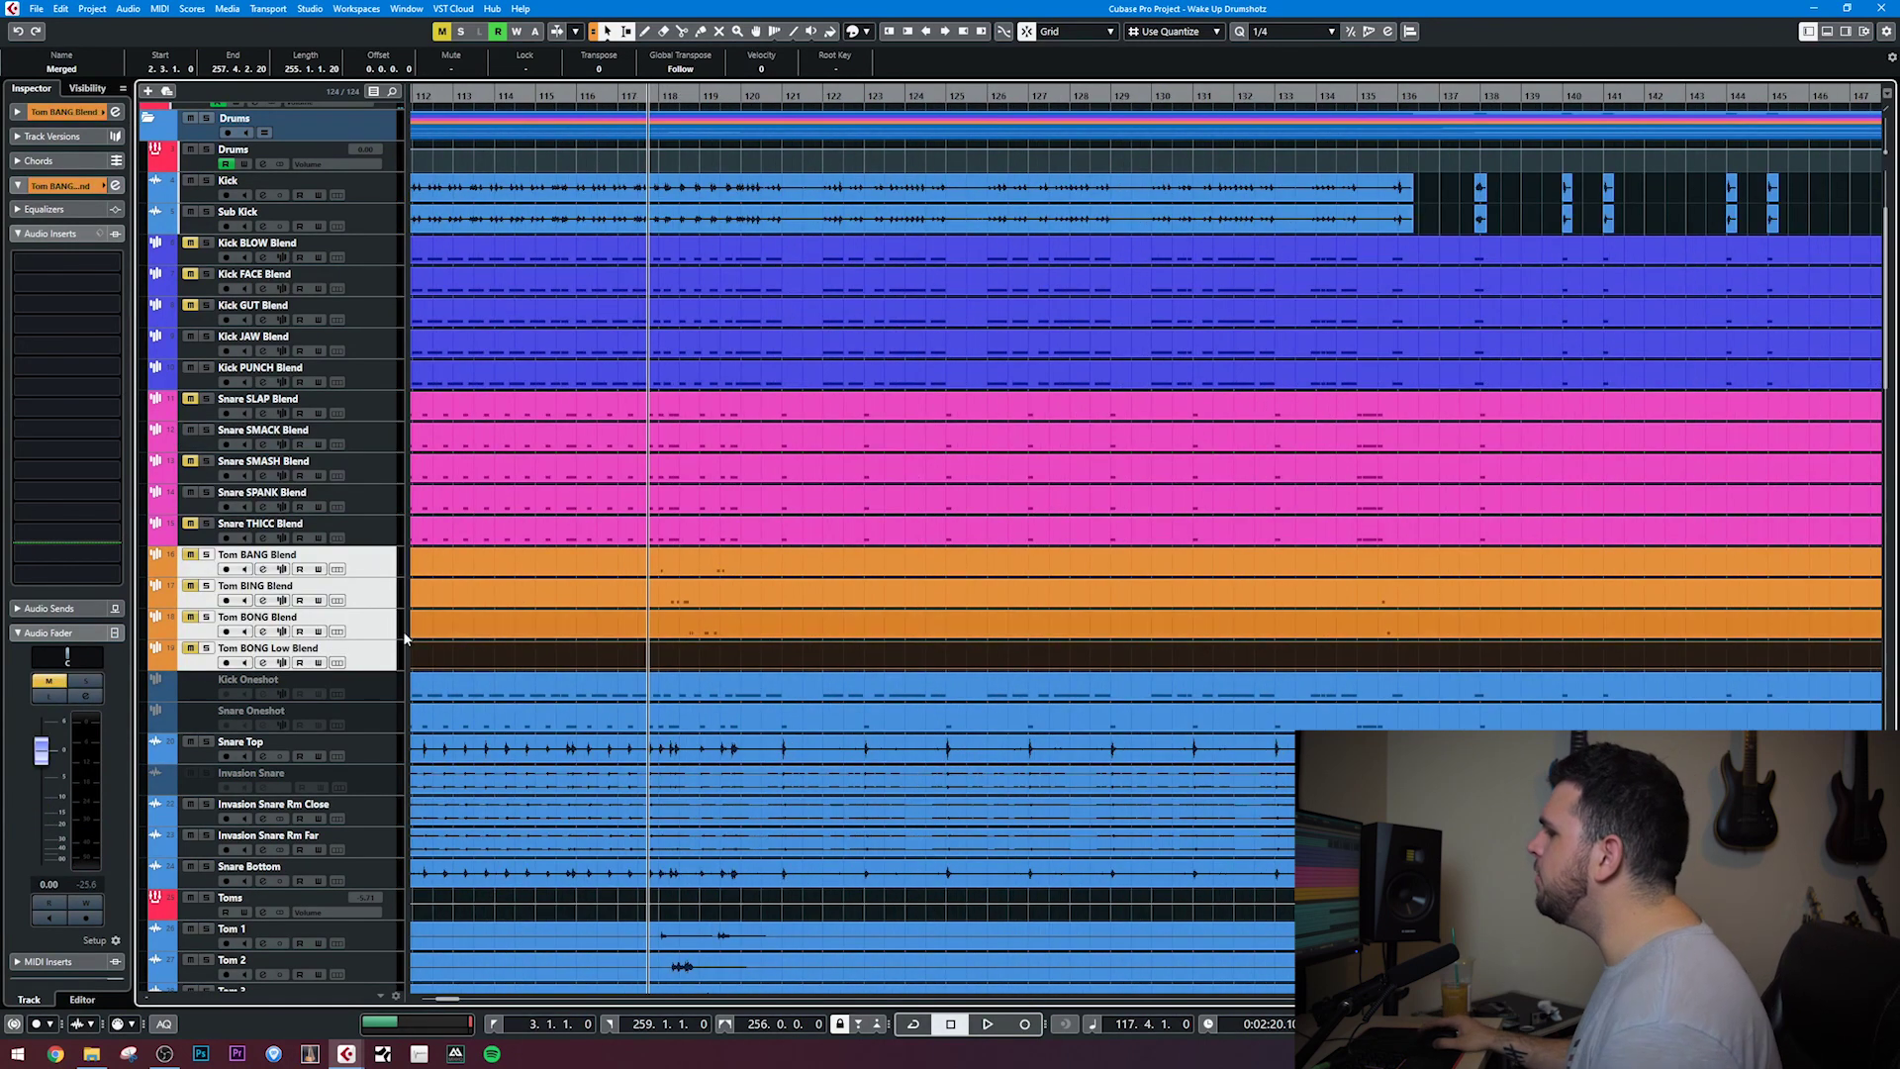
scroll(404, 638, down, 5)
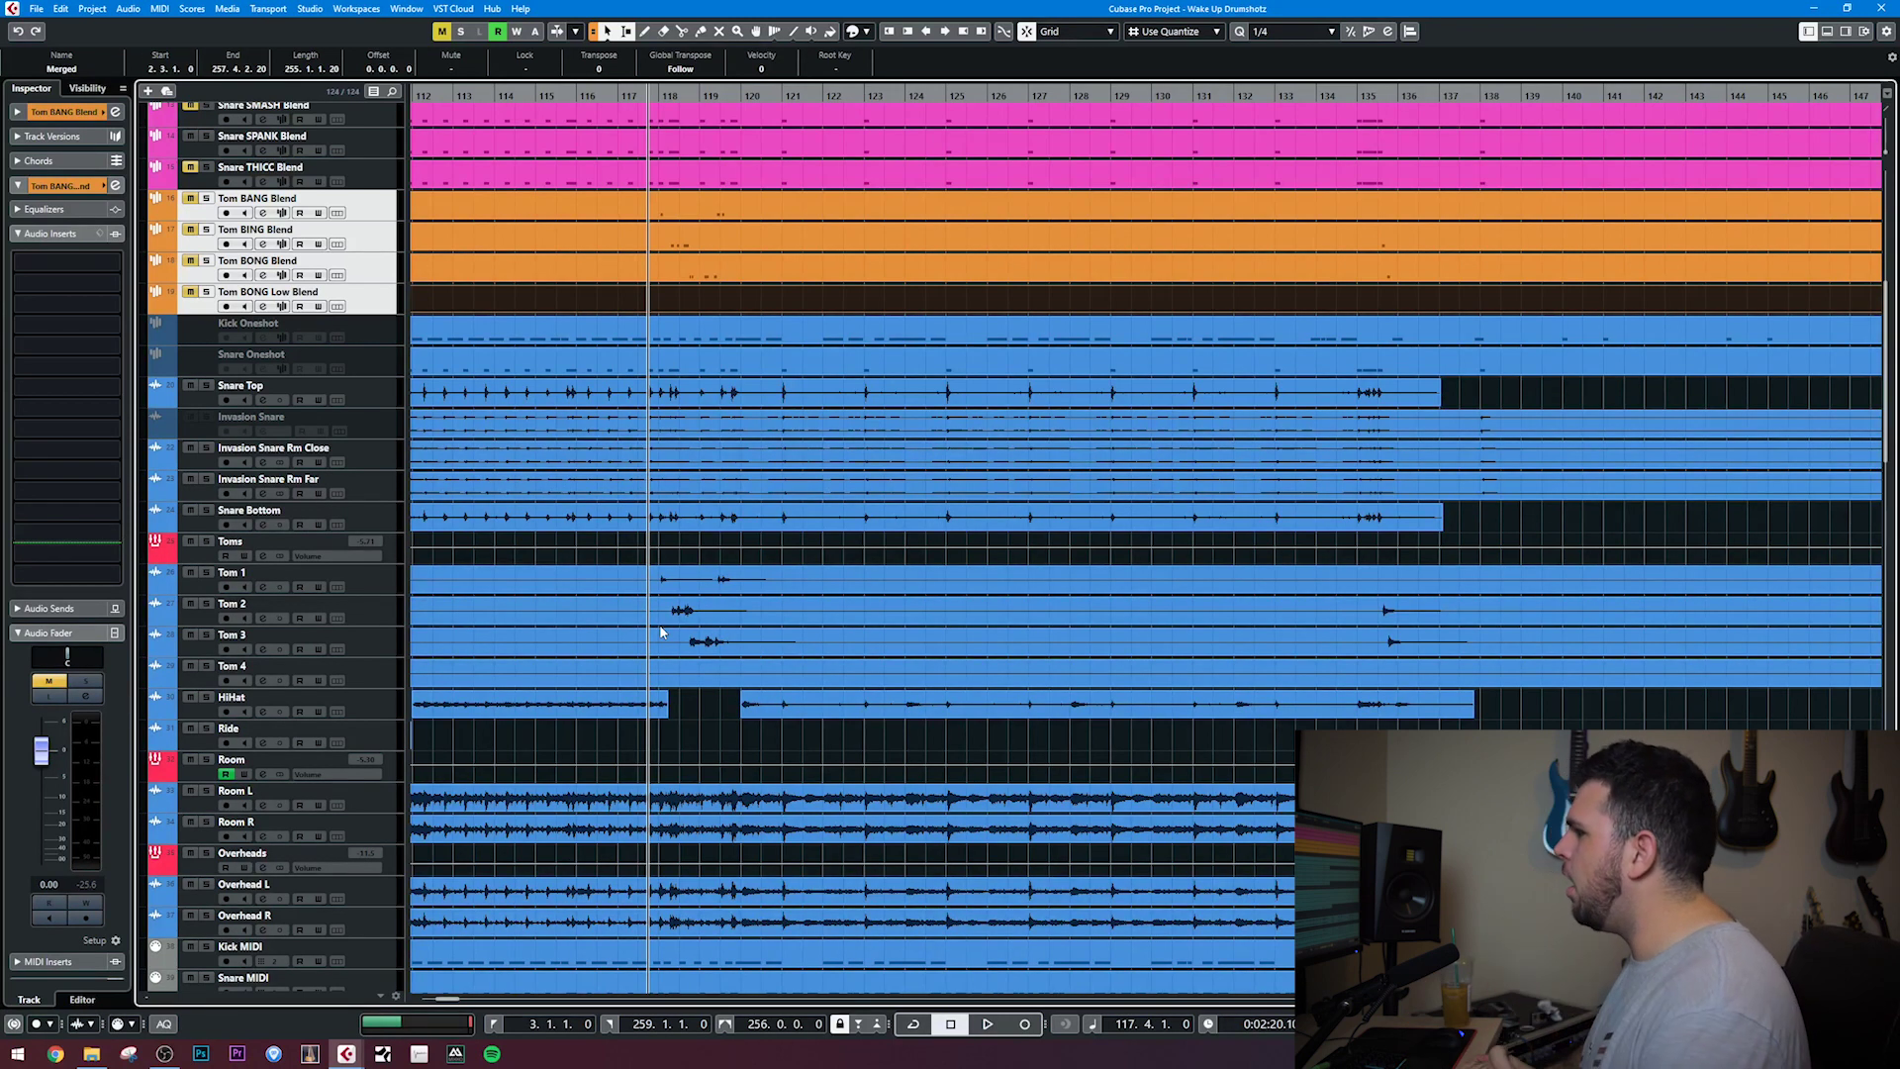
scroll(661, 632, up, 3)
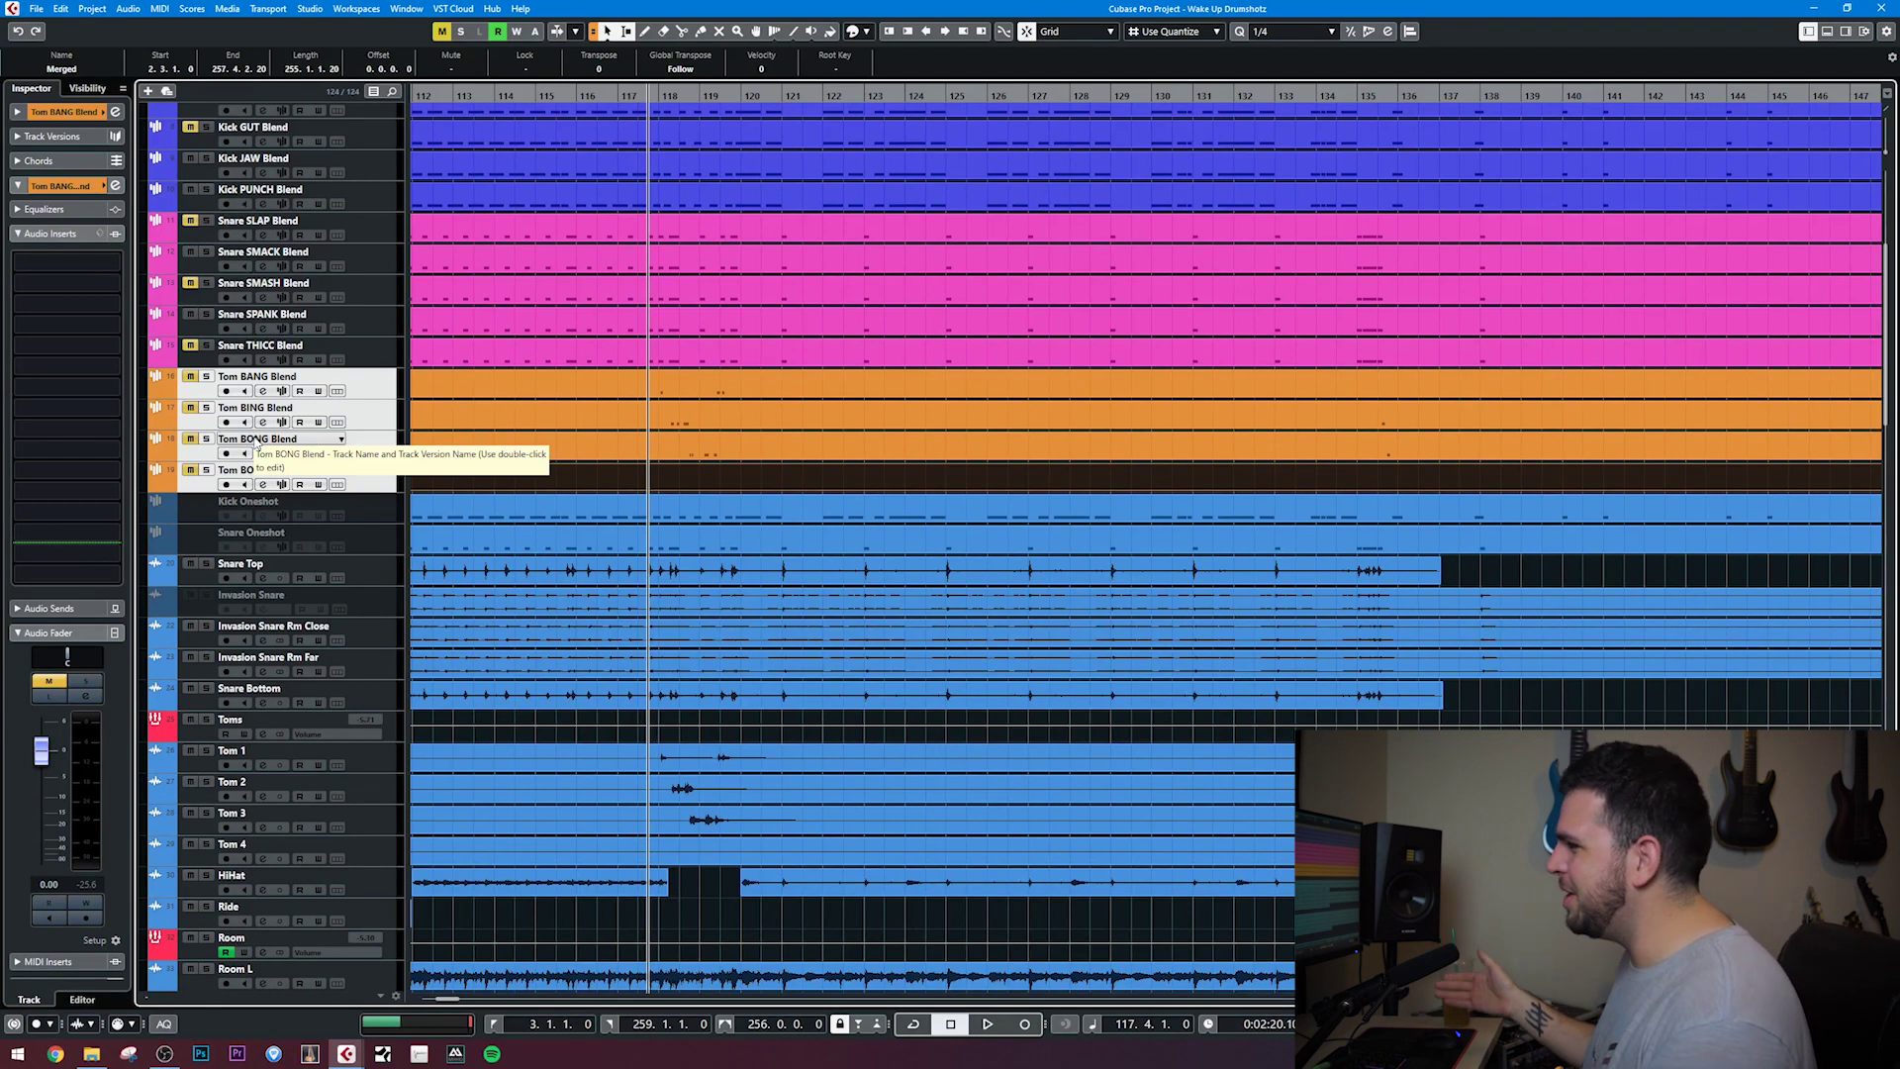
click(257, 442)
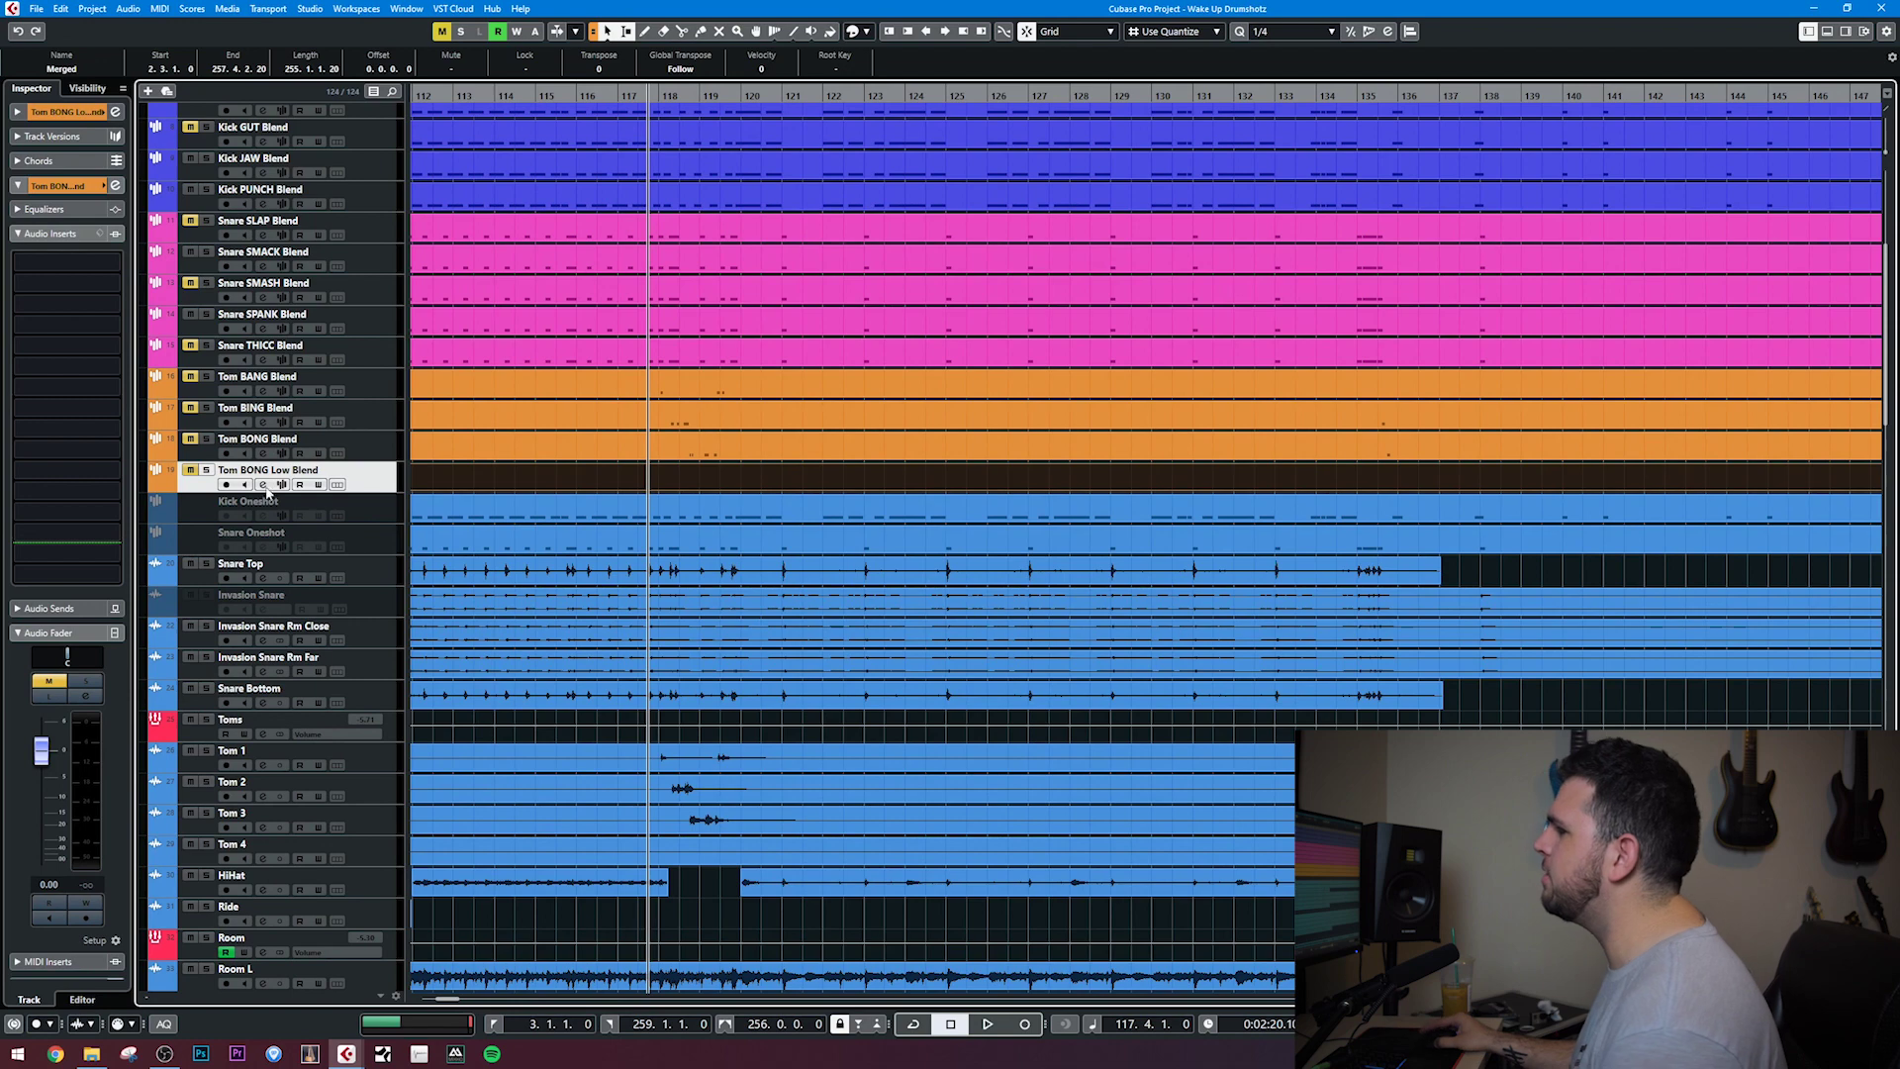
click(281, 484)
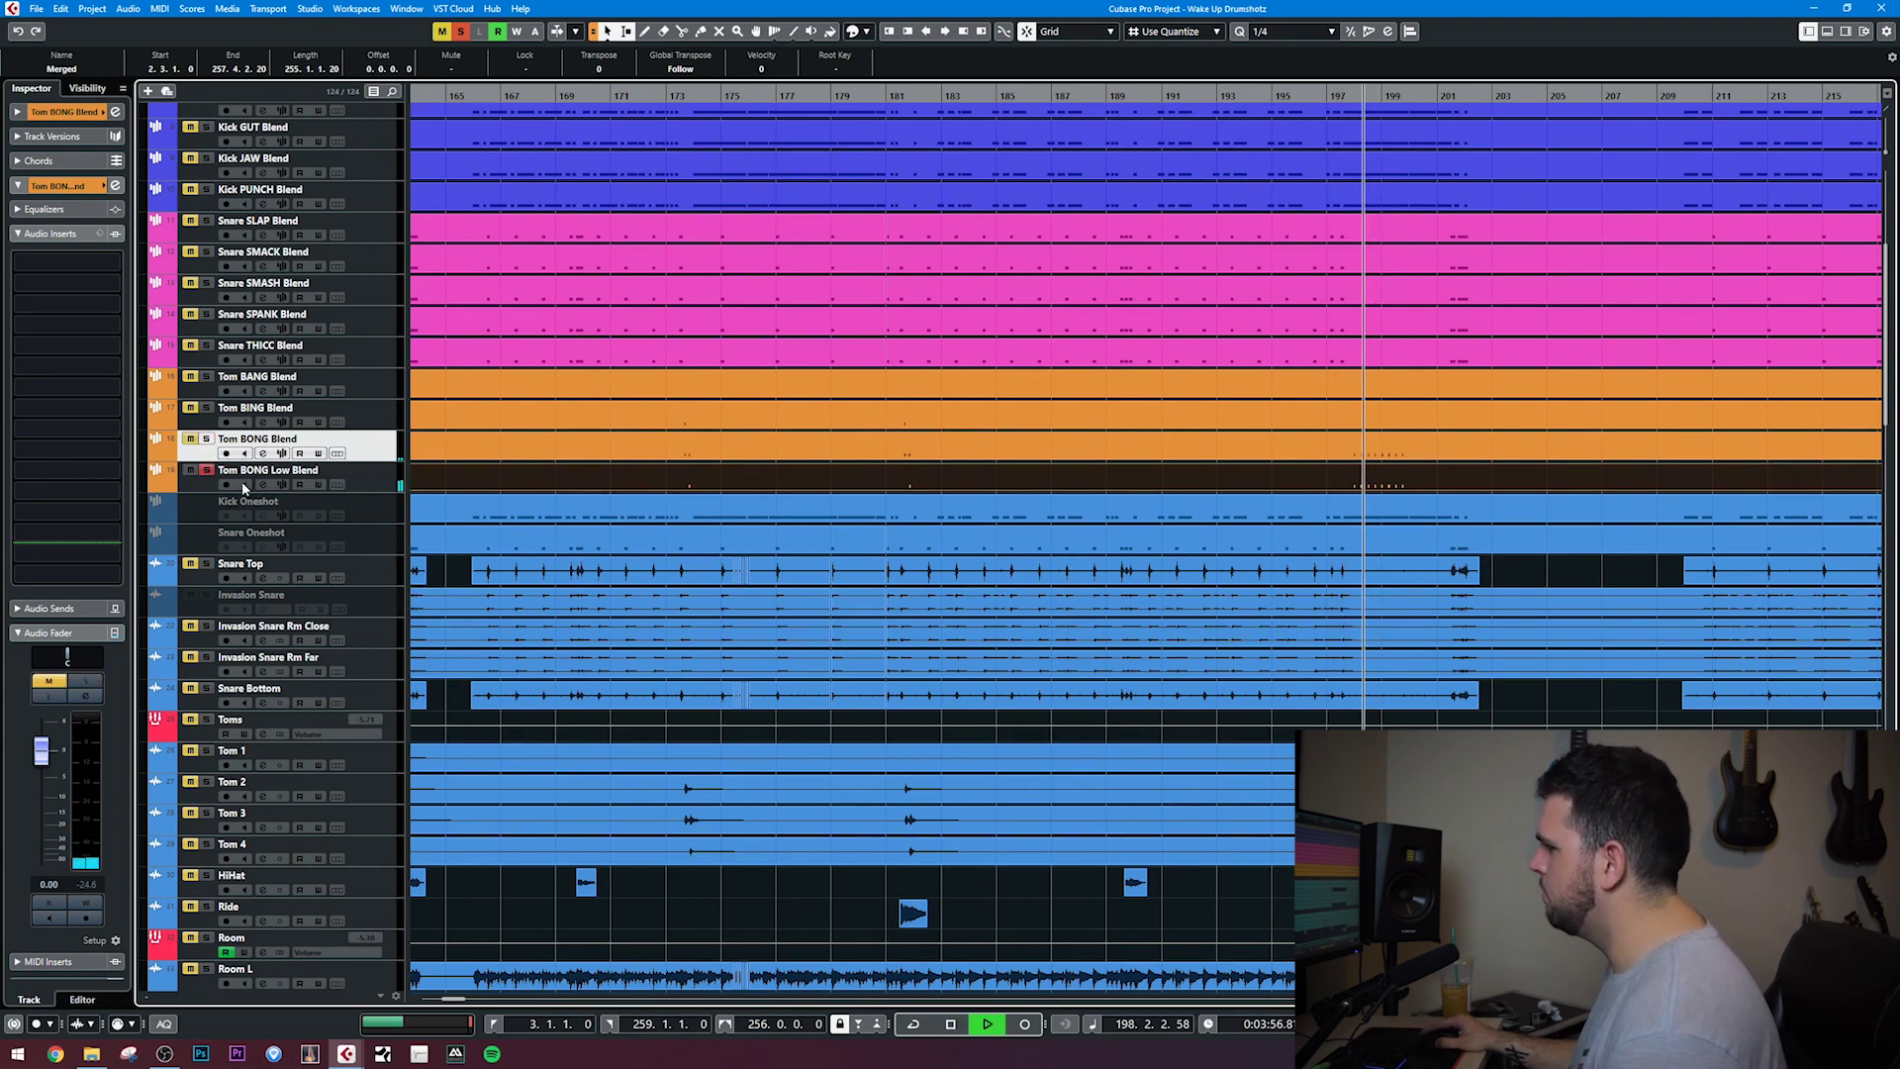
Unsolo Tom BONG Low Blend, stop playback, and move to bar 117 zoomed in
click(206, 471)
key(space)
scroll(822, 483, left, 10)
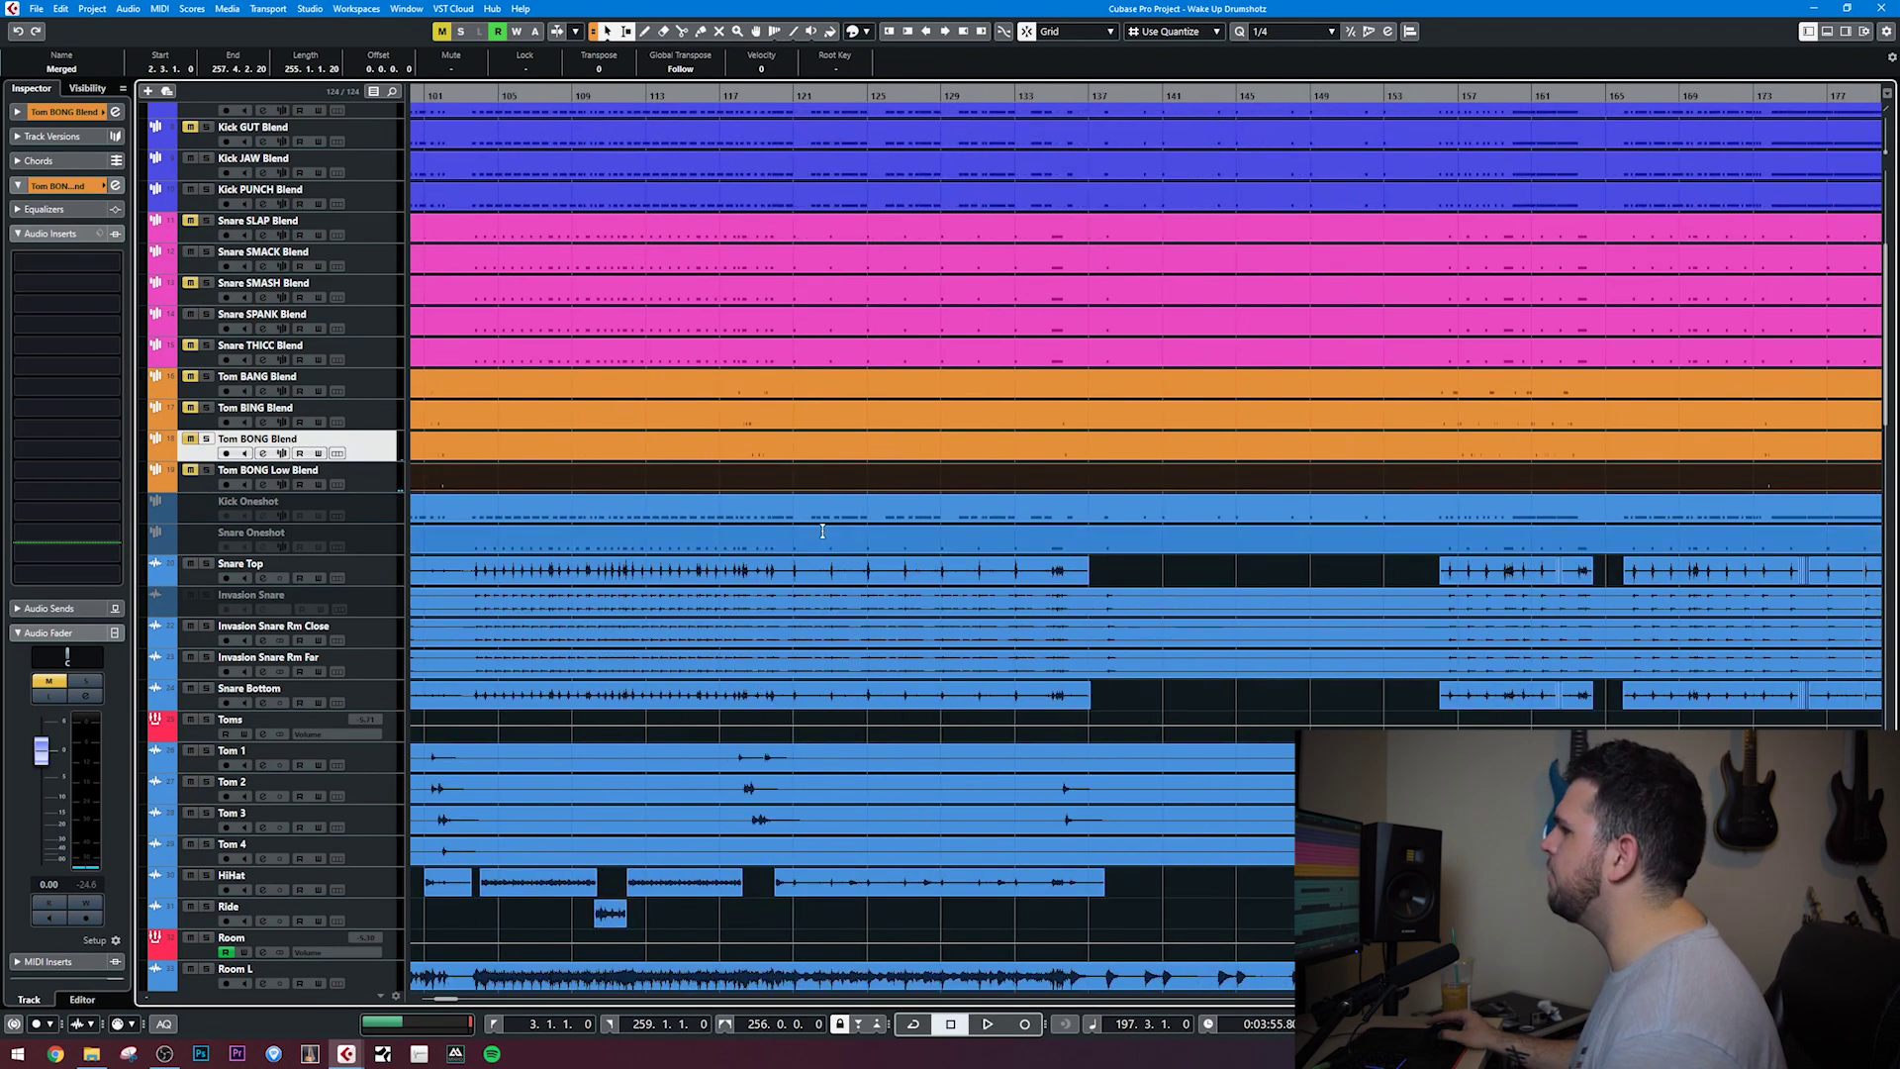
click(723, 94)
key(h)
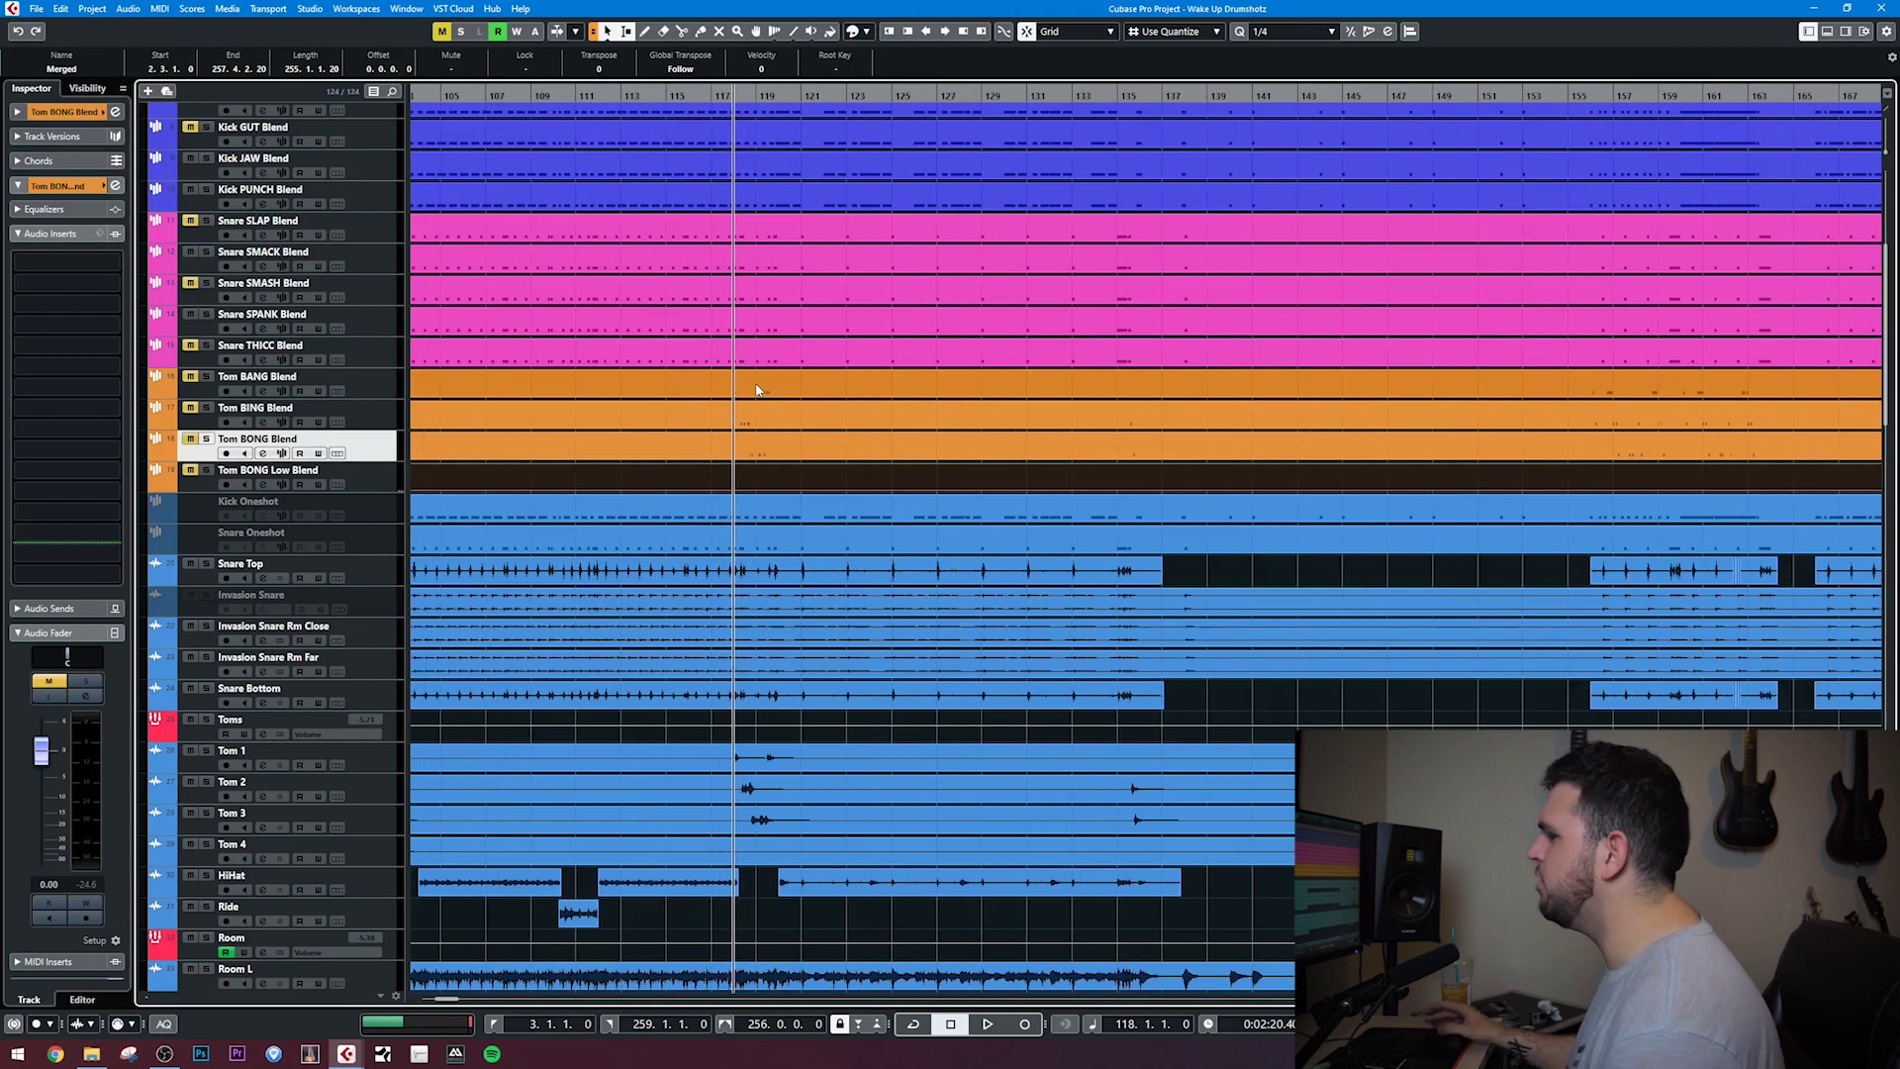
Bring up File Explorer showing the Drumshotz Orginal folder's tom samples
scroll(757, 389, down, 10)
scroll(693, 554, up, 15)
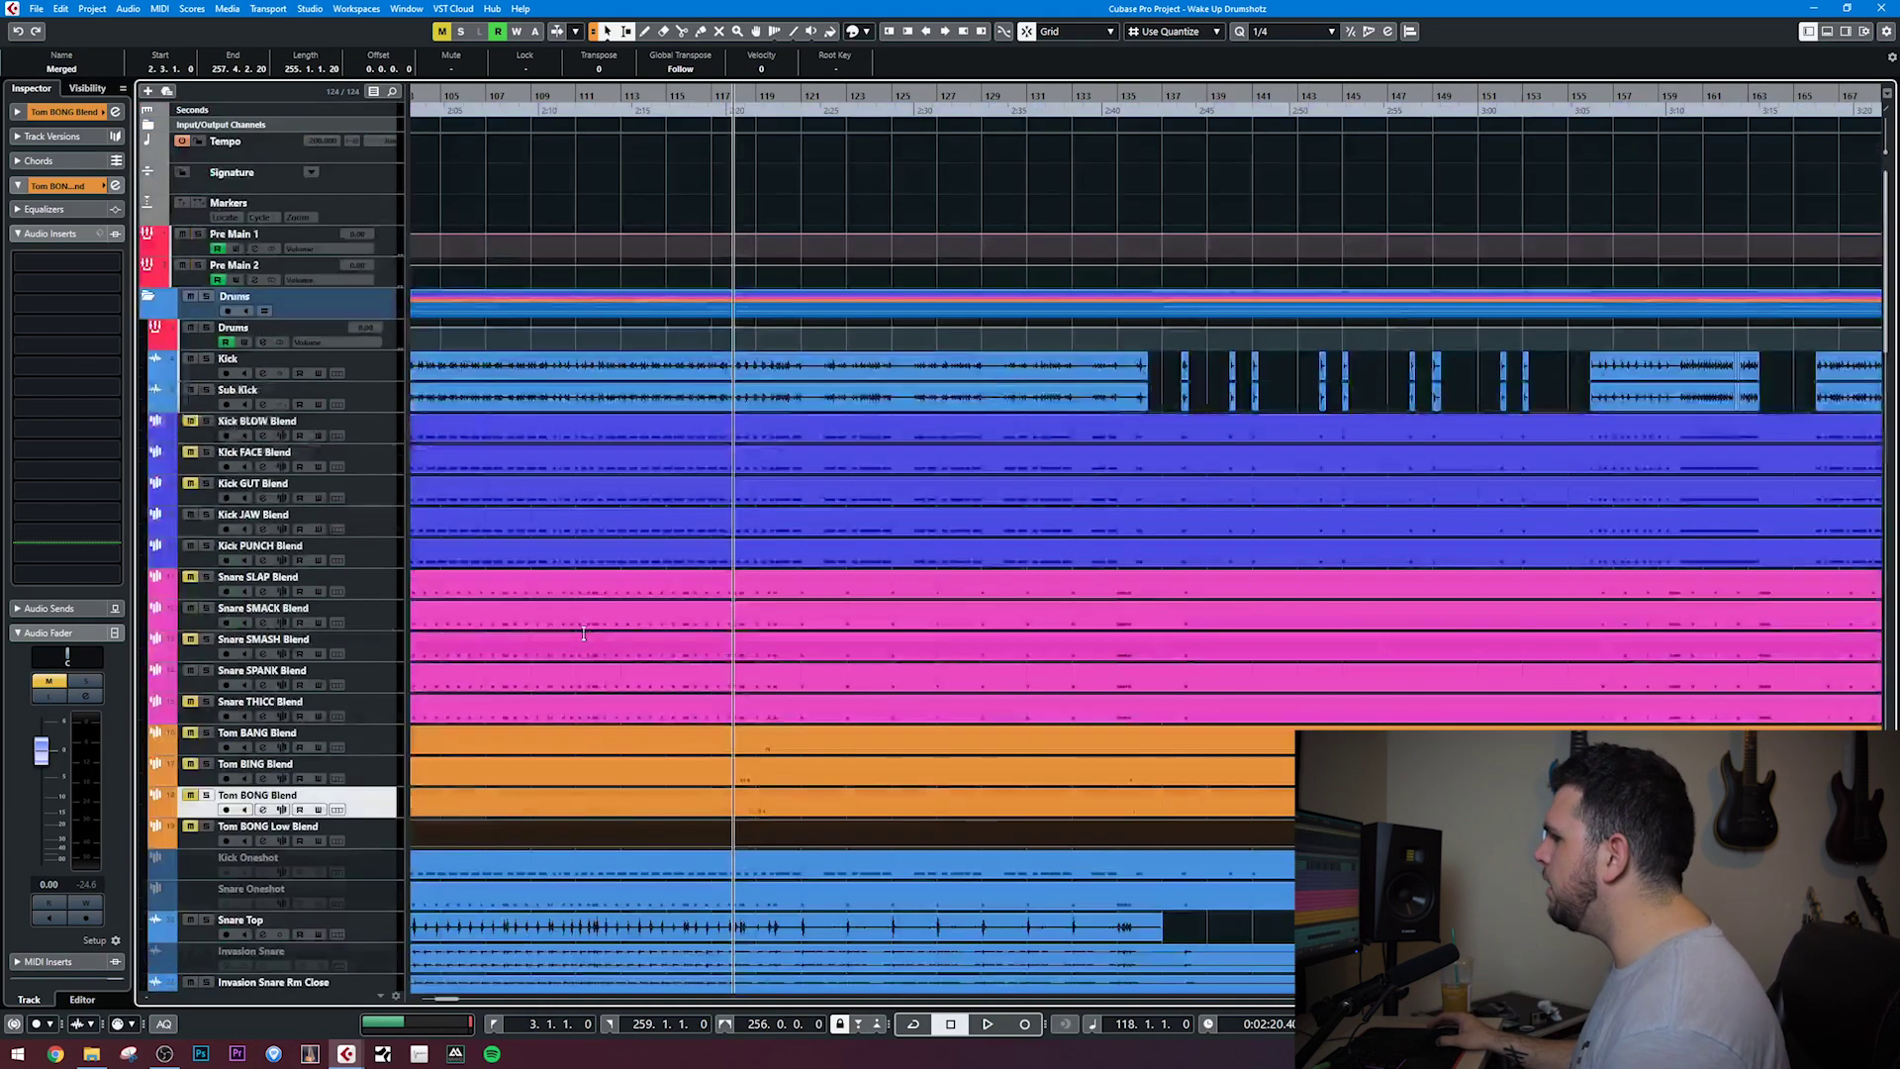
scroll(445, 841, down, 2)
click(91, 1054)
scroll(544, 723, down, 7)
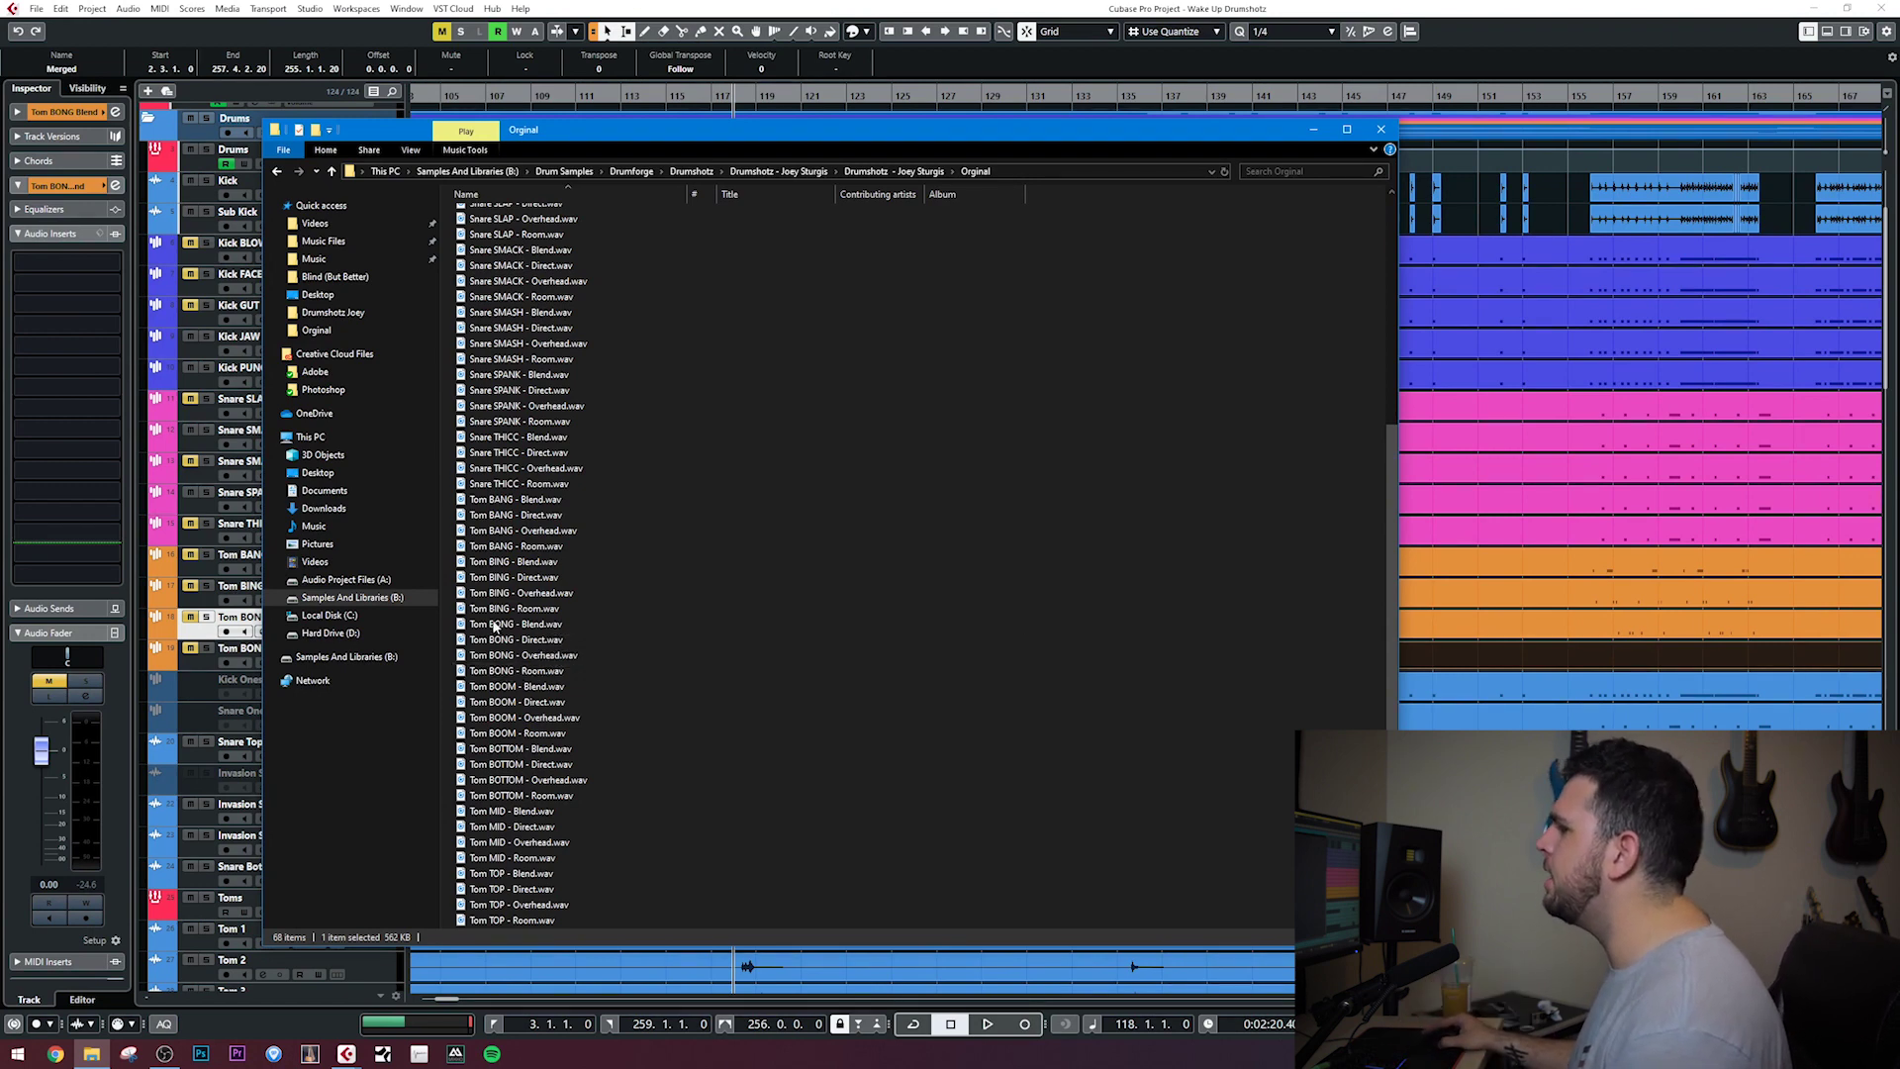
Audition the Tom TOP, MID, BOTTOM and BOOM Blend samples in turn, then close the music player
double_click(534, 877)
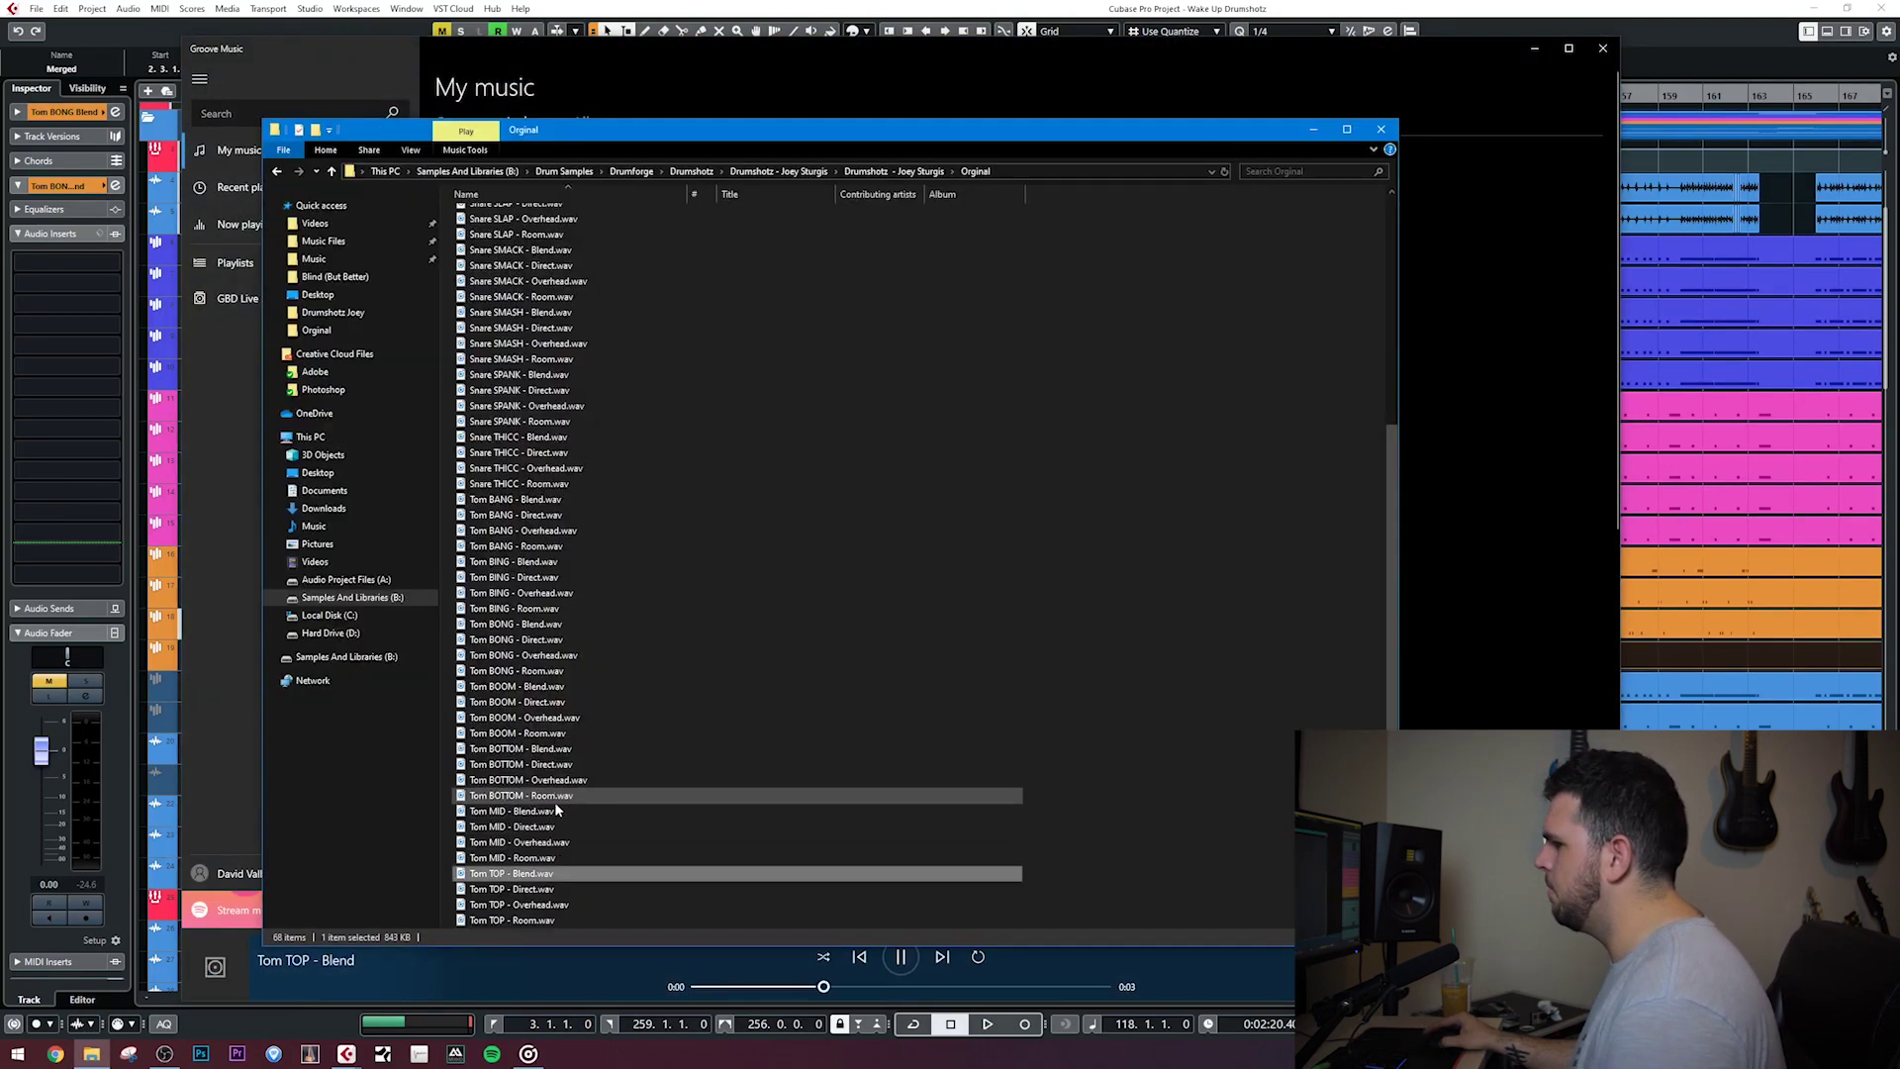
double_click(549, 810)
key(alt+Tab)
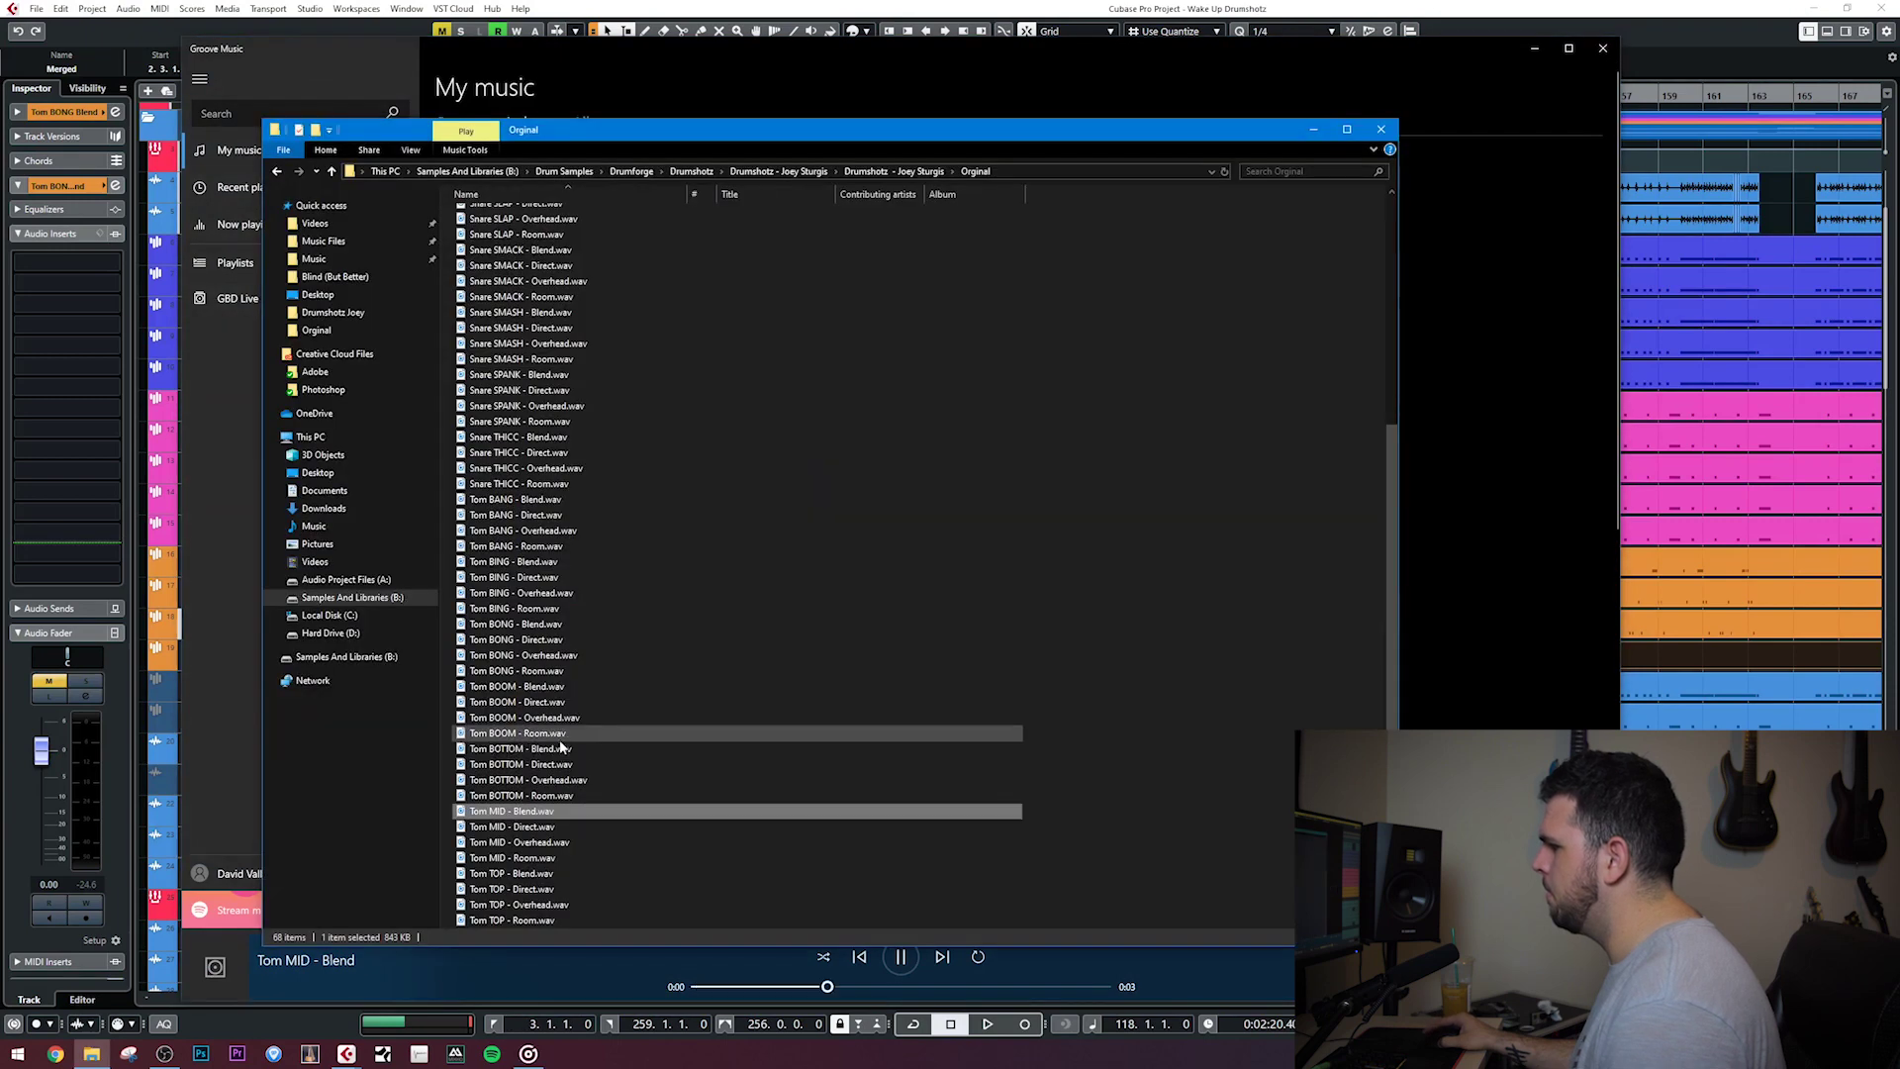
double_click(560, 748)
key(alt+Tab)
double_click(554, 687)
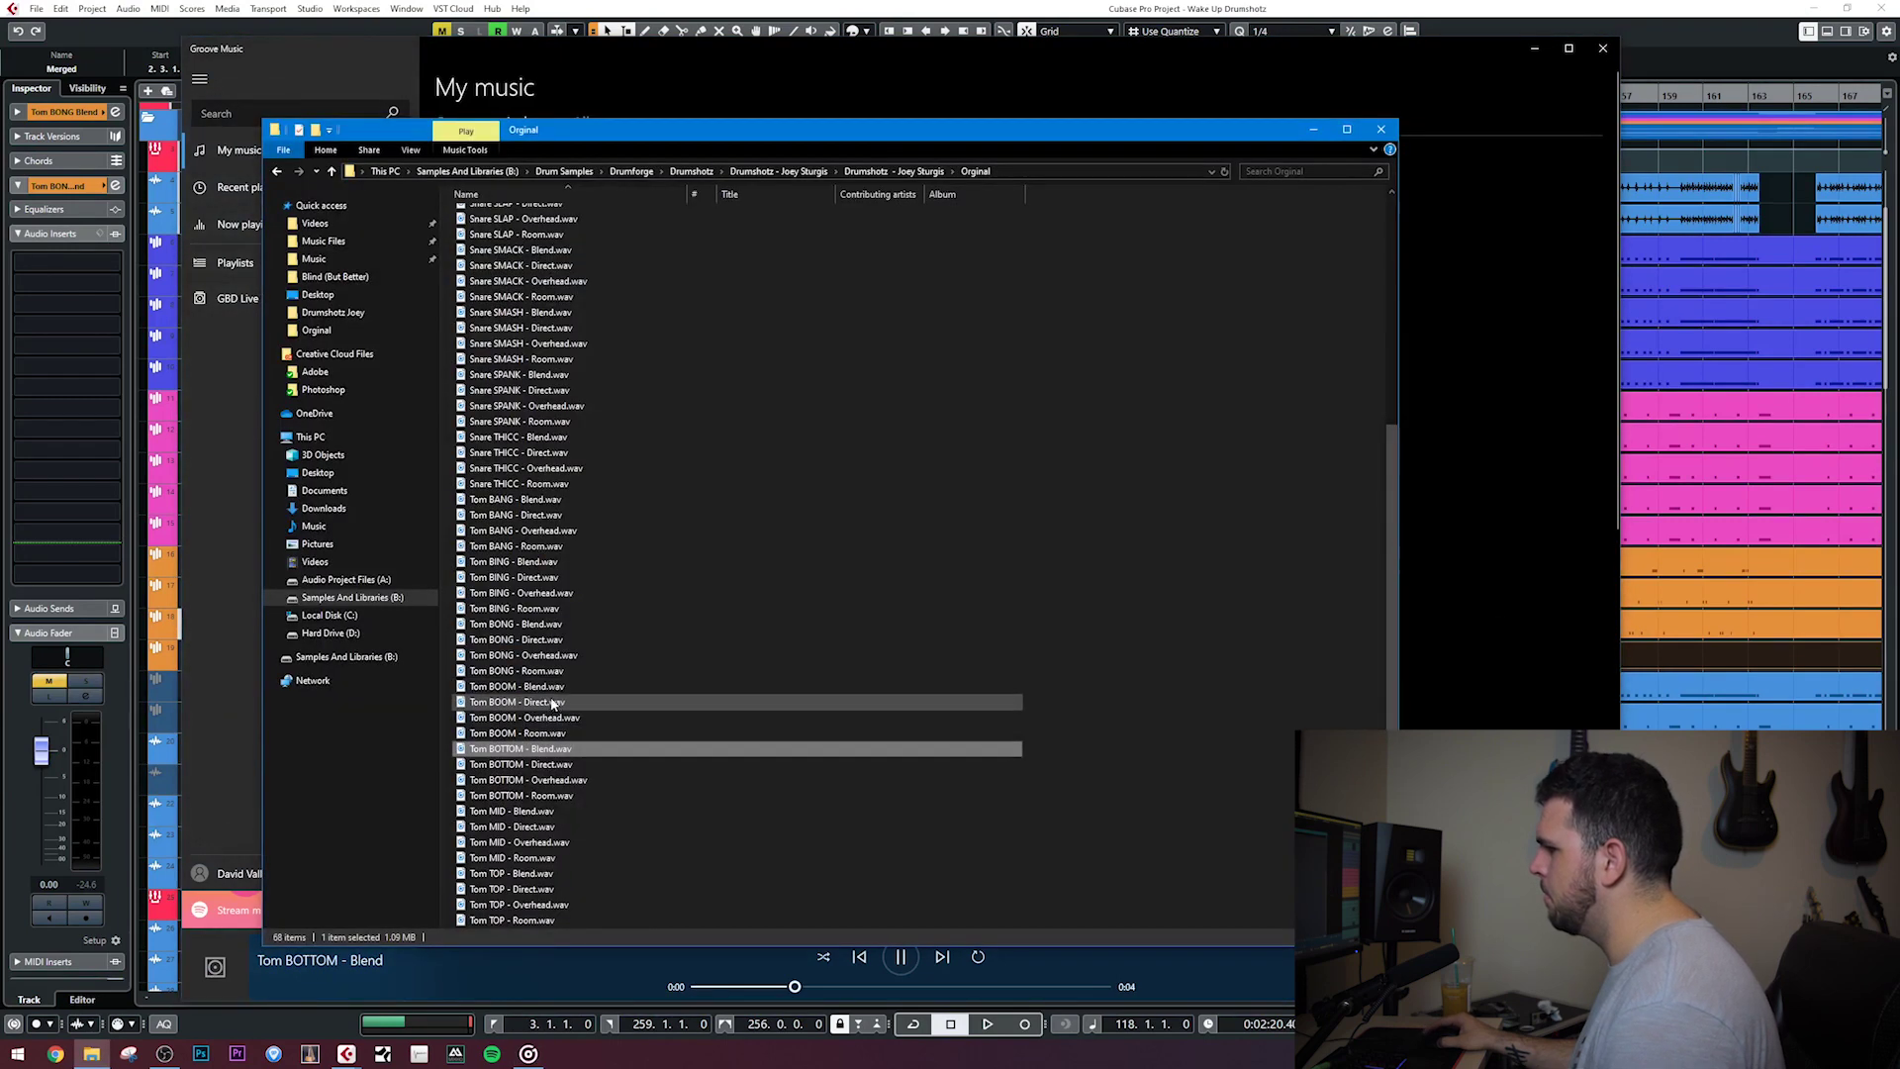
click(1593, 59)
Back in Cubase, zoom in around bar 117 and play a short pass from there
click(968, 7)
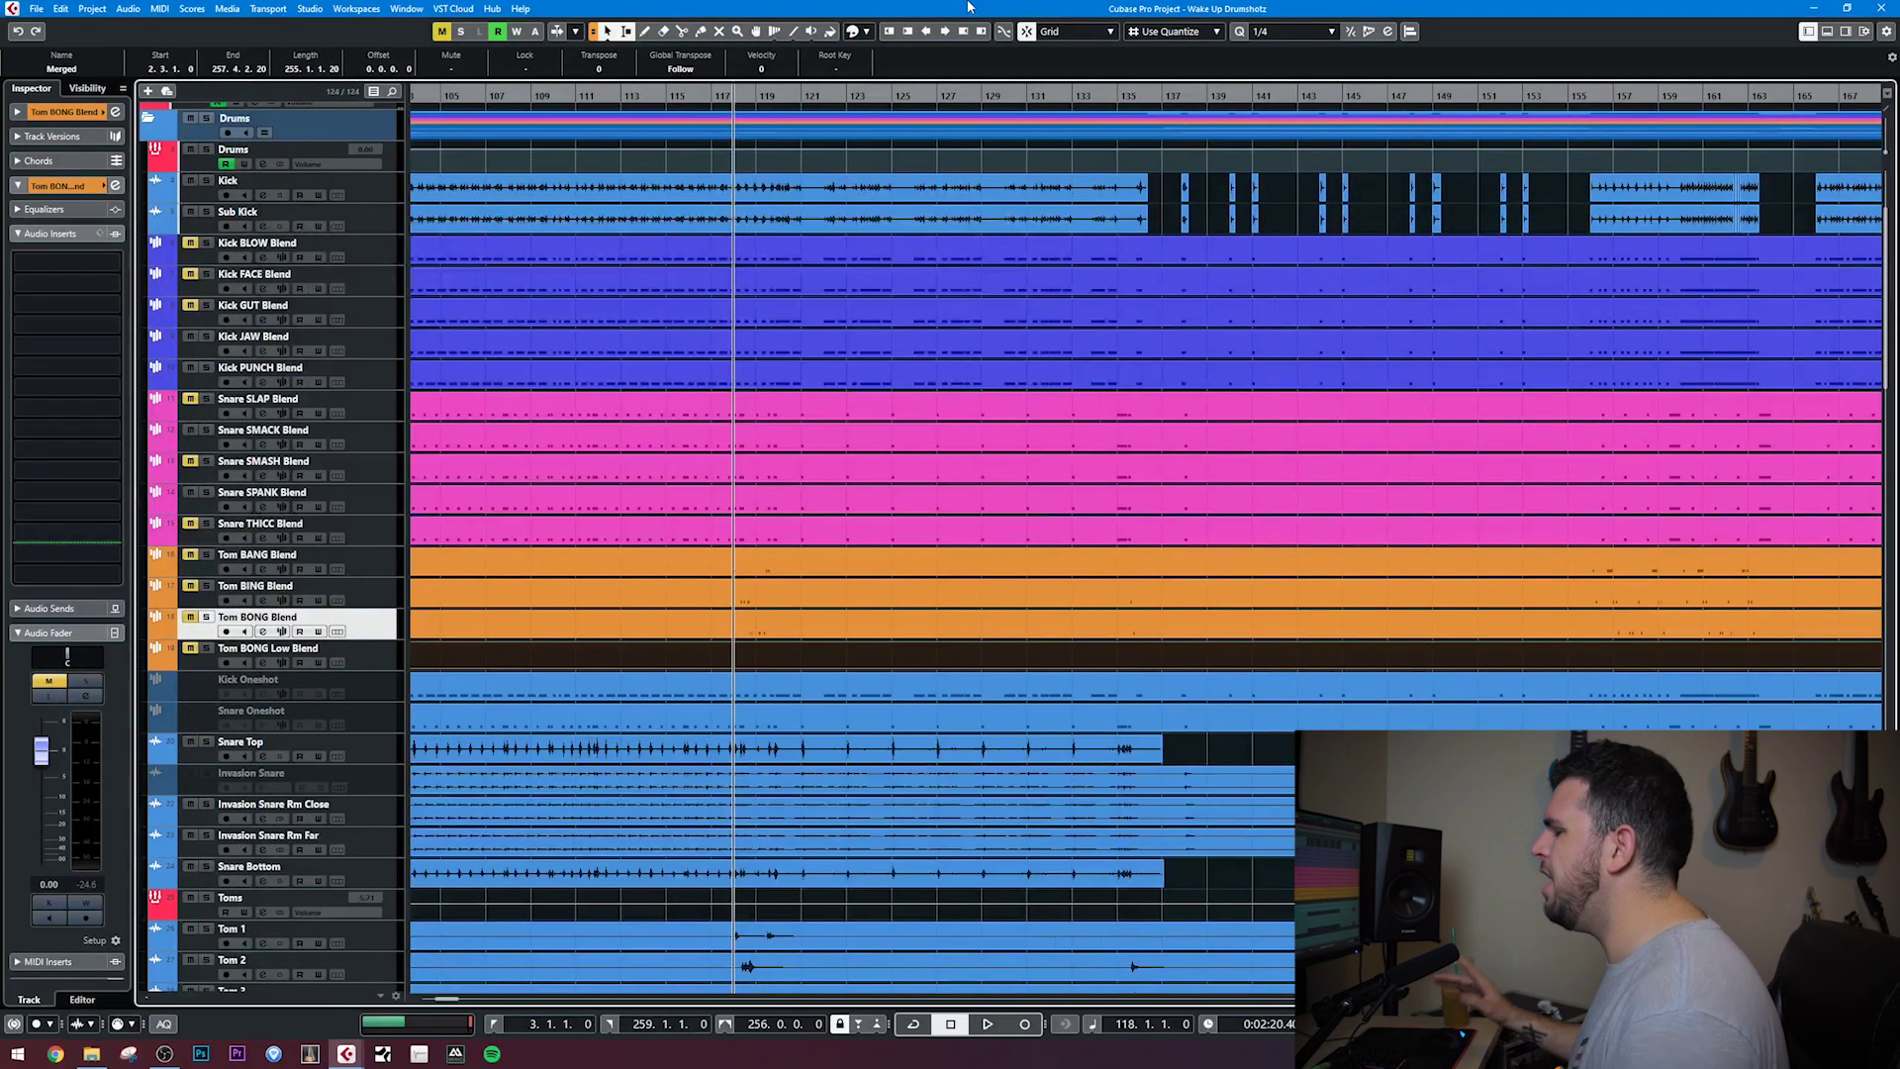
key(g)
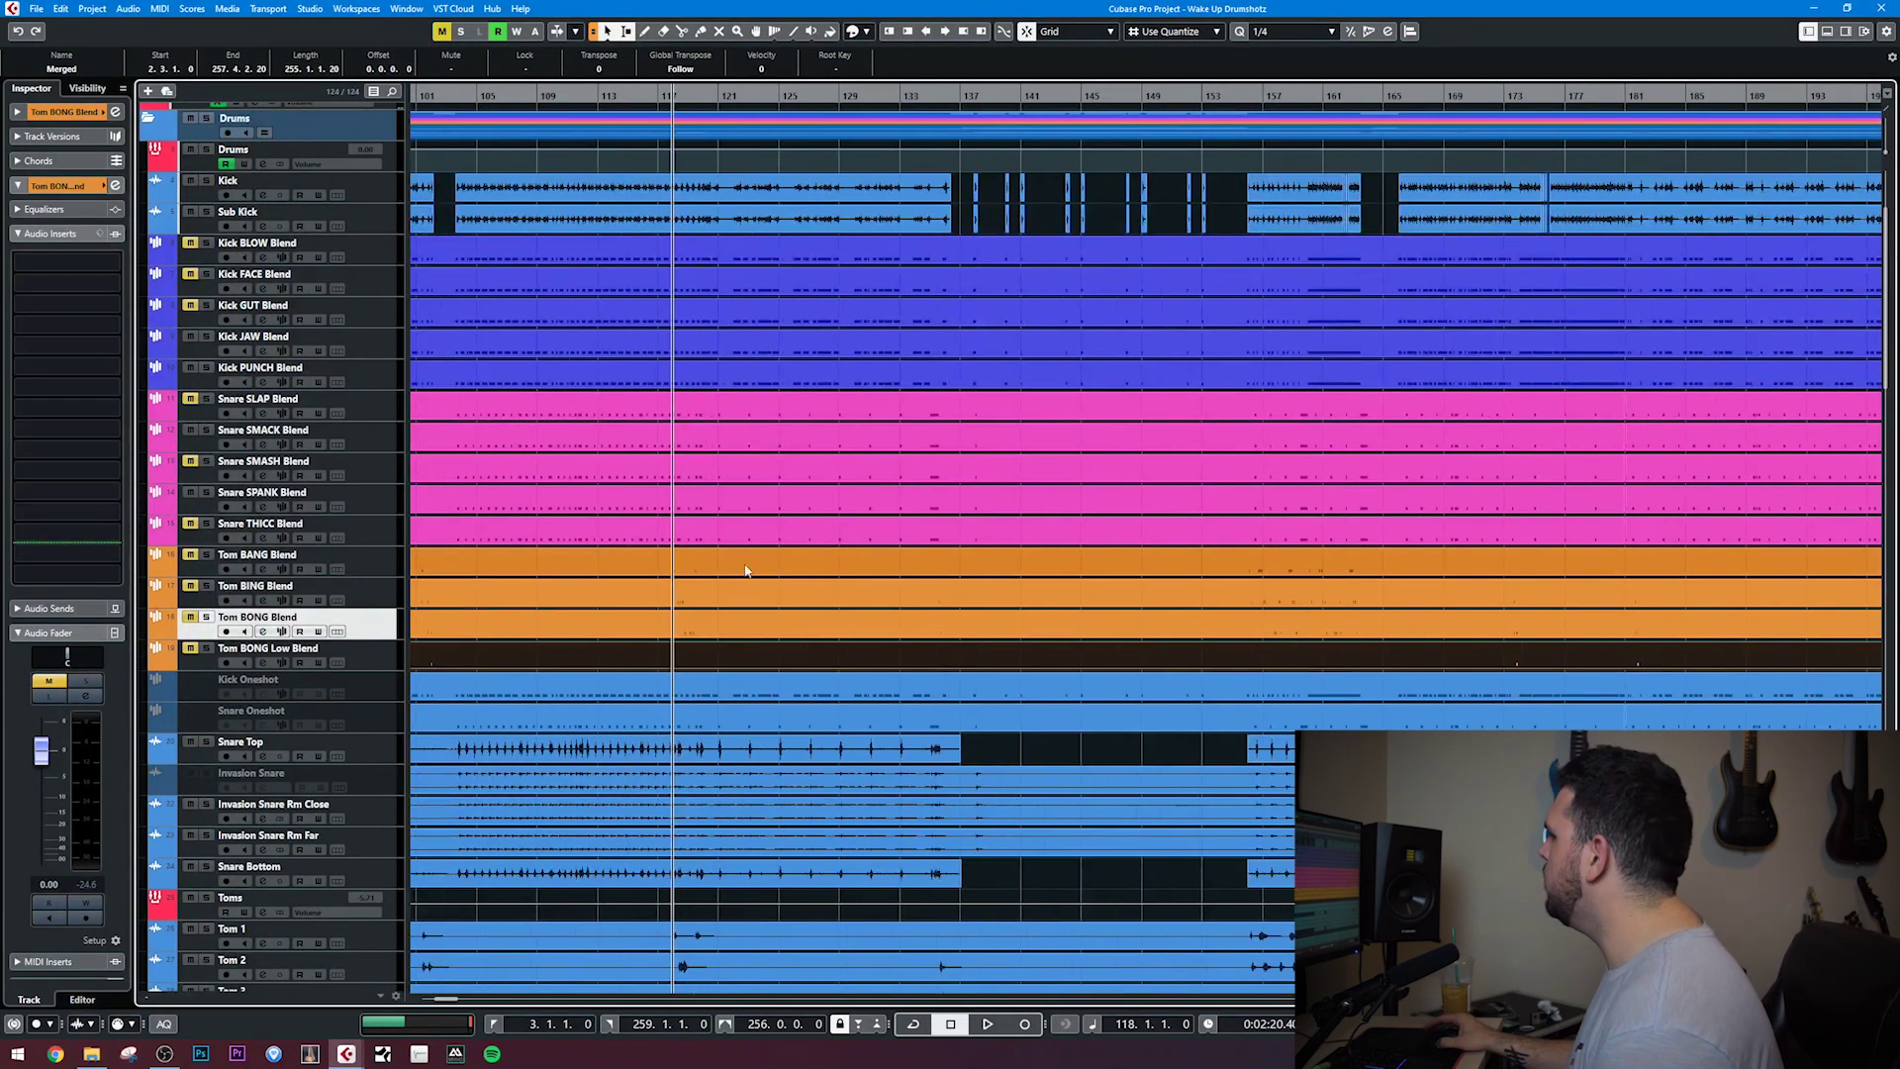
scroll(561, 576, left, 10)
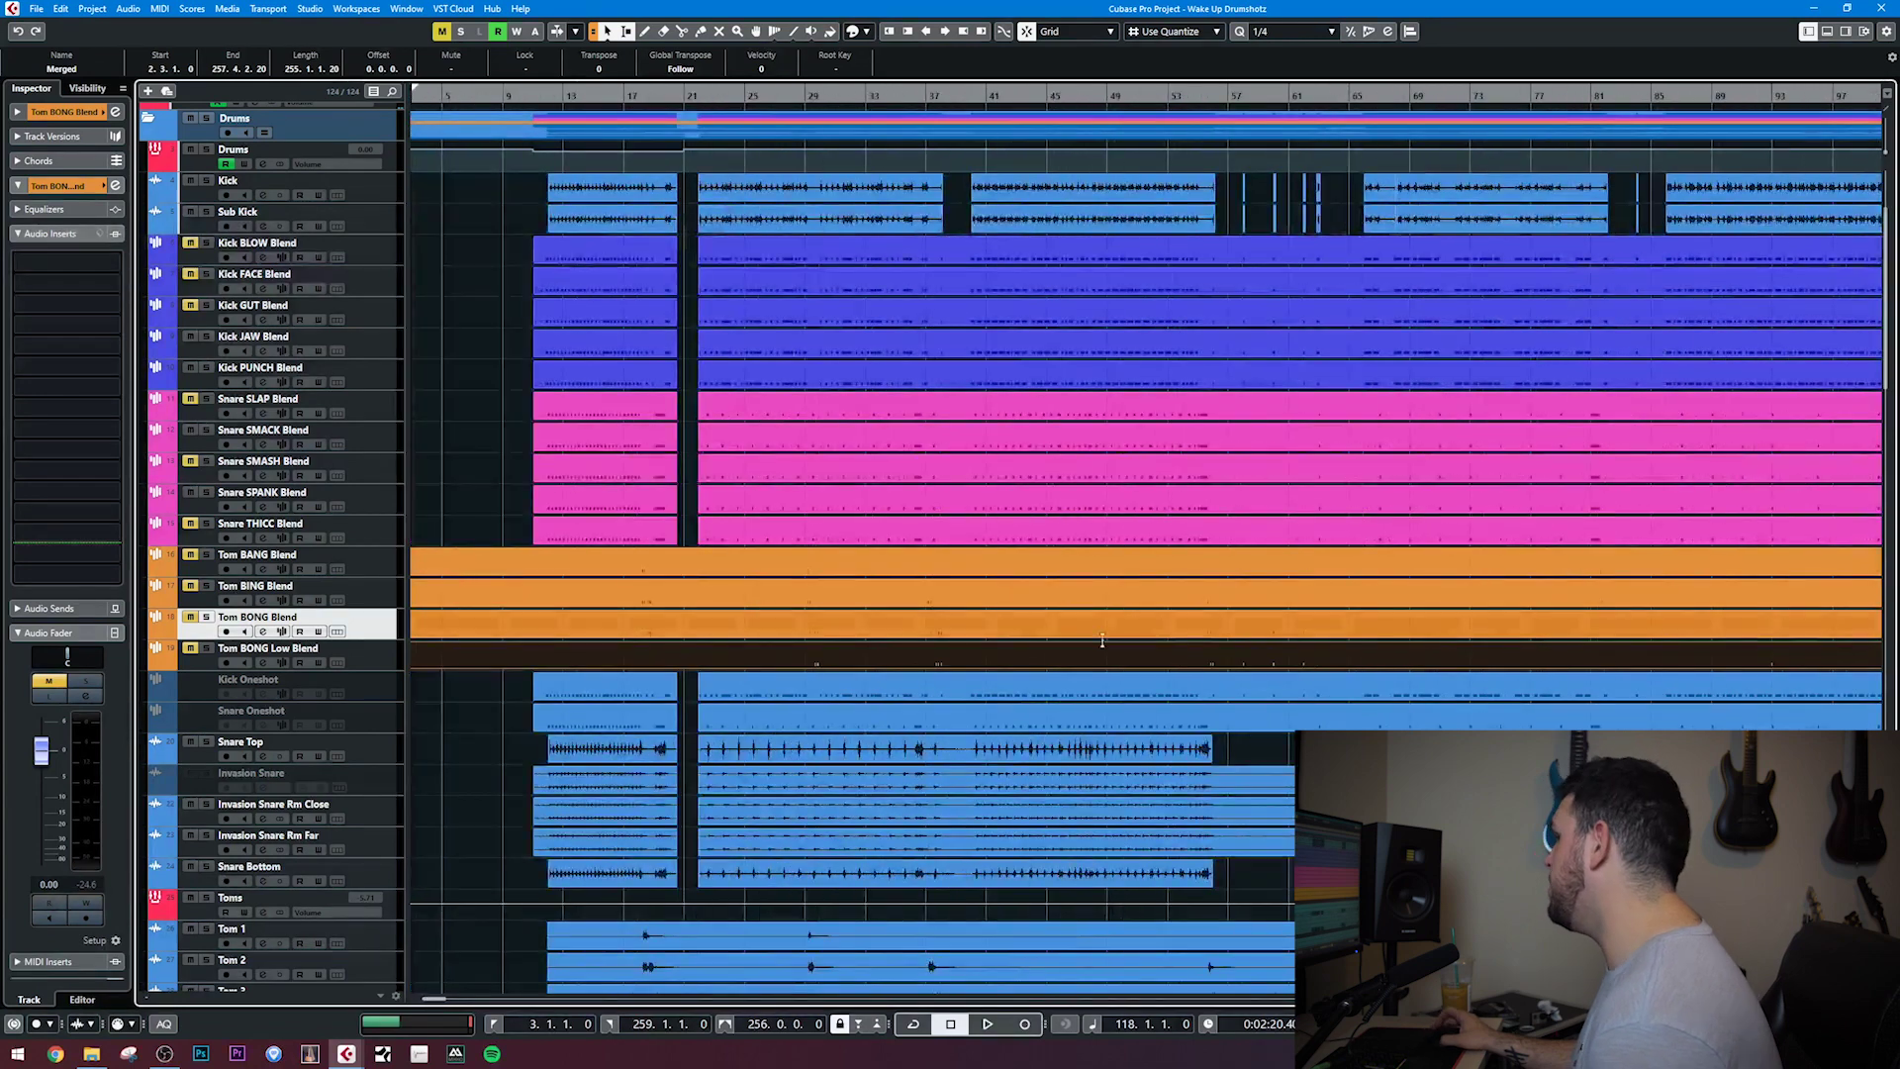
scroll(1102, 640, right, 8)
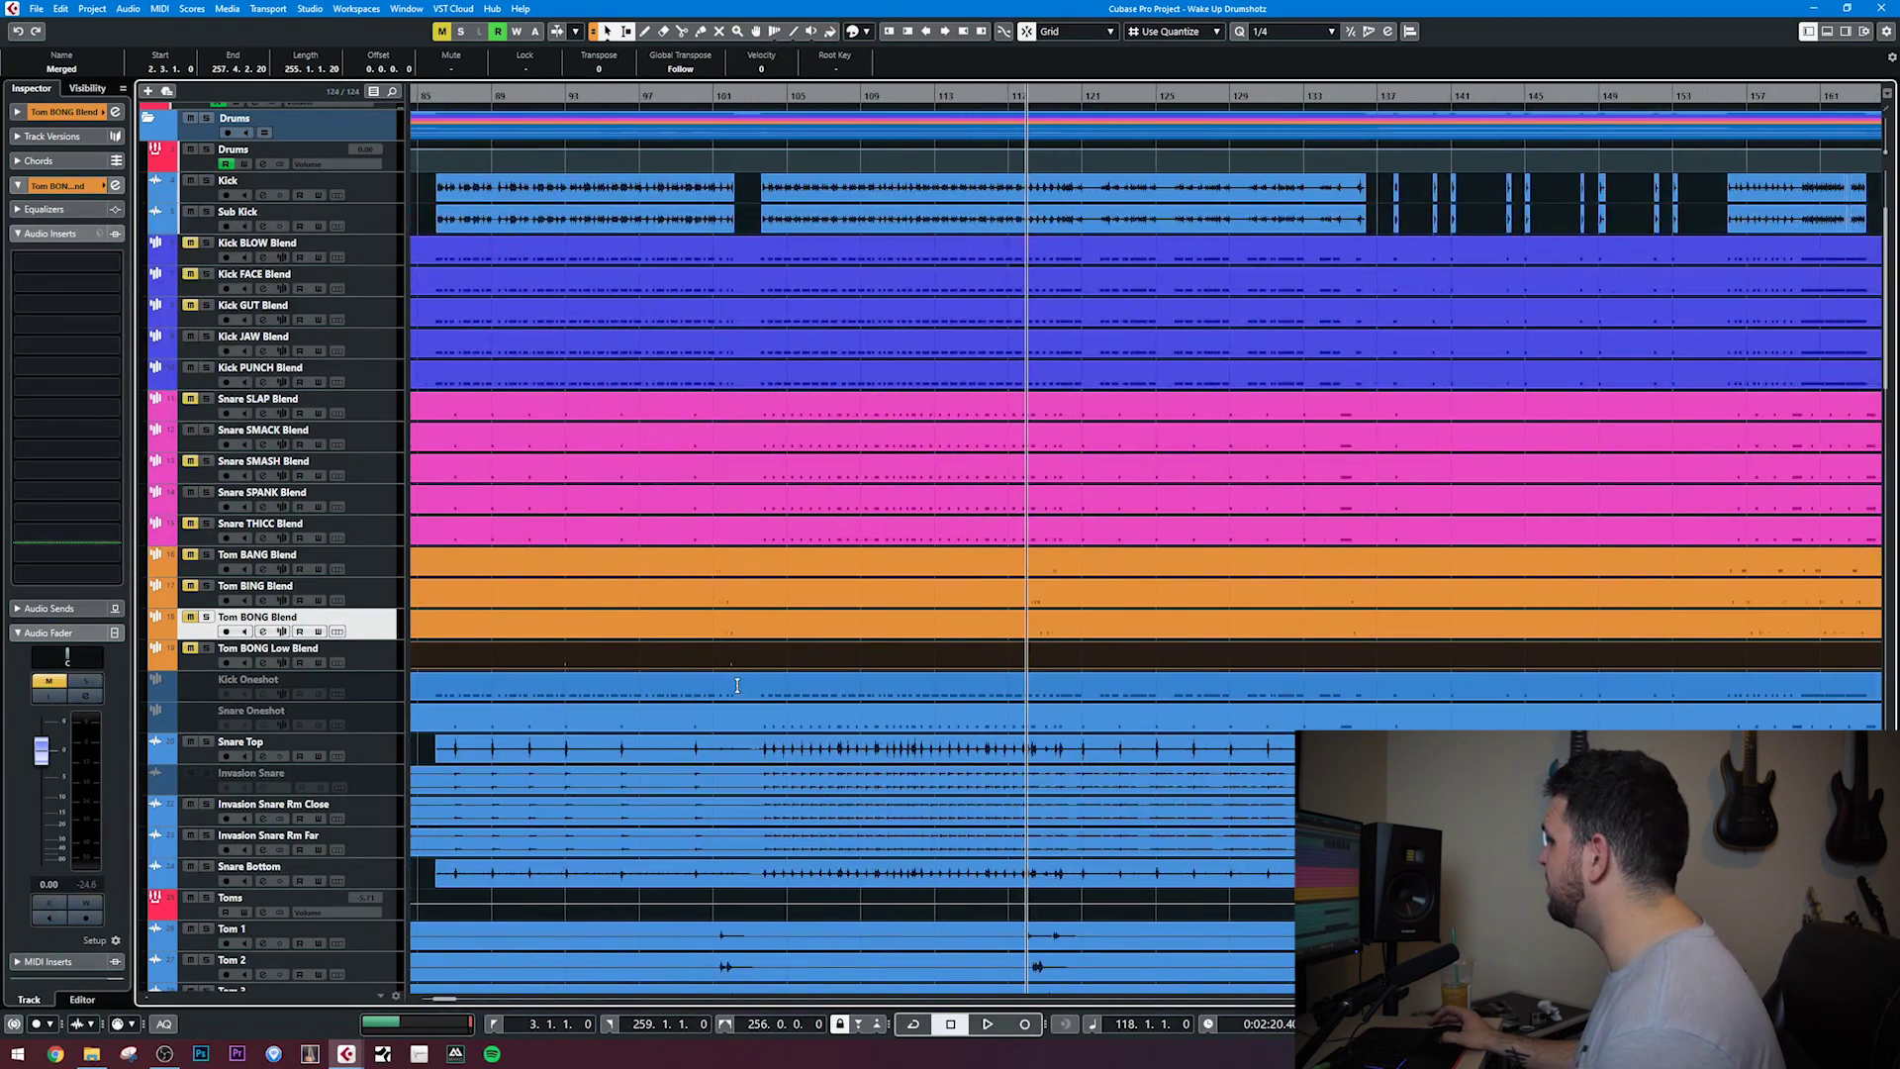
key(h)
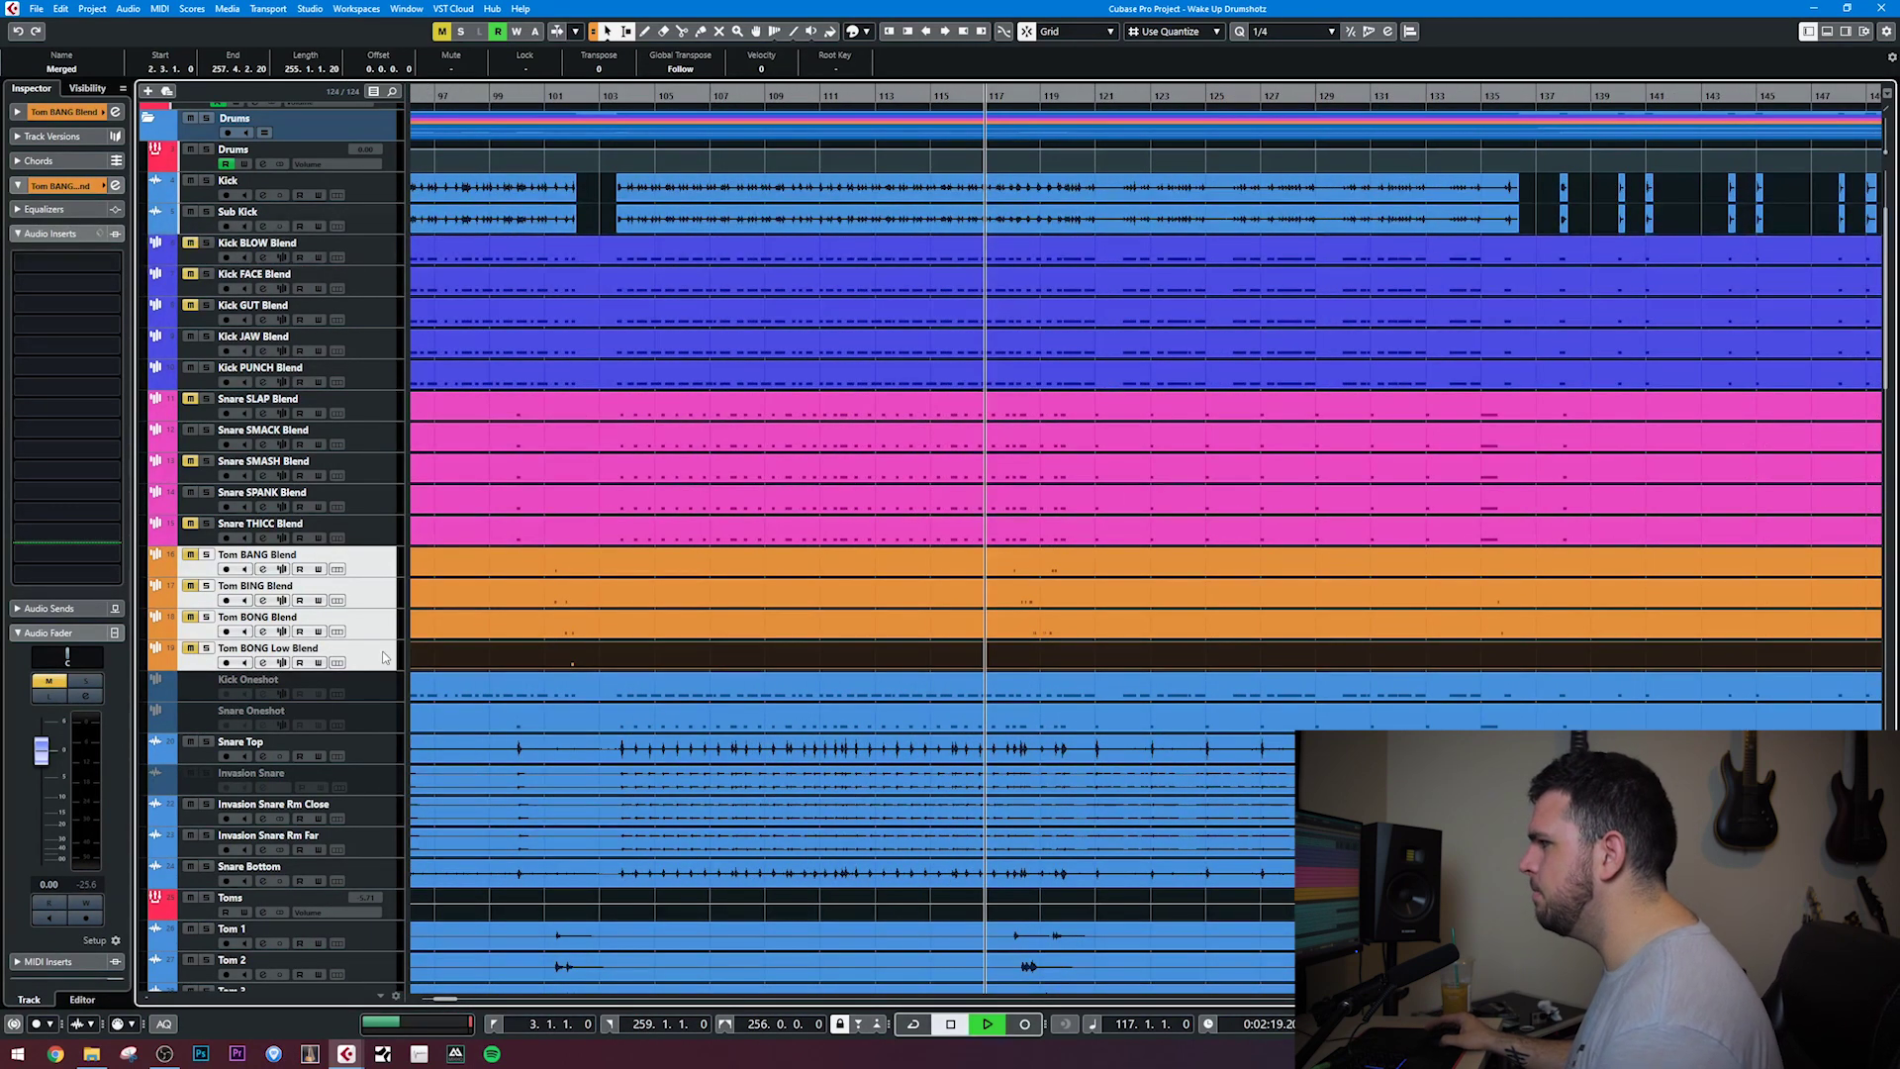
key(space)
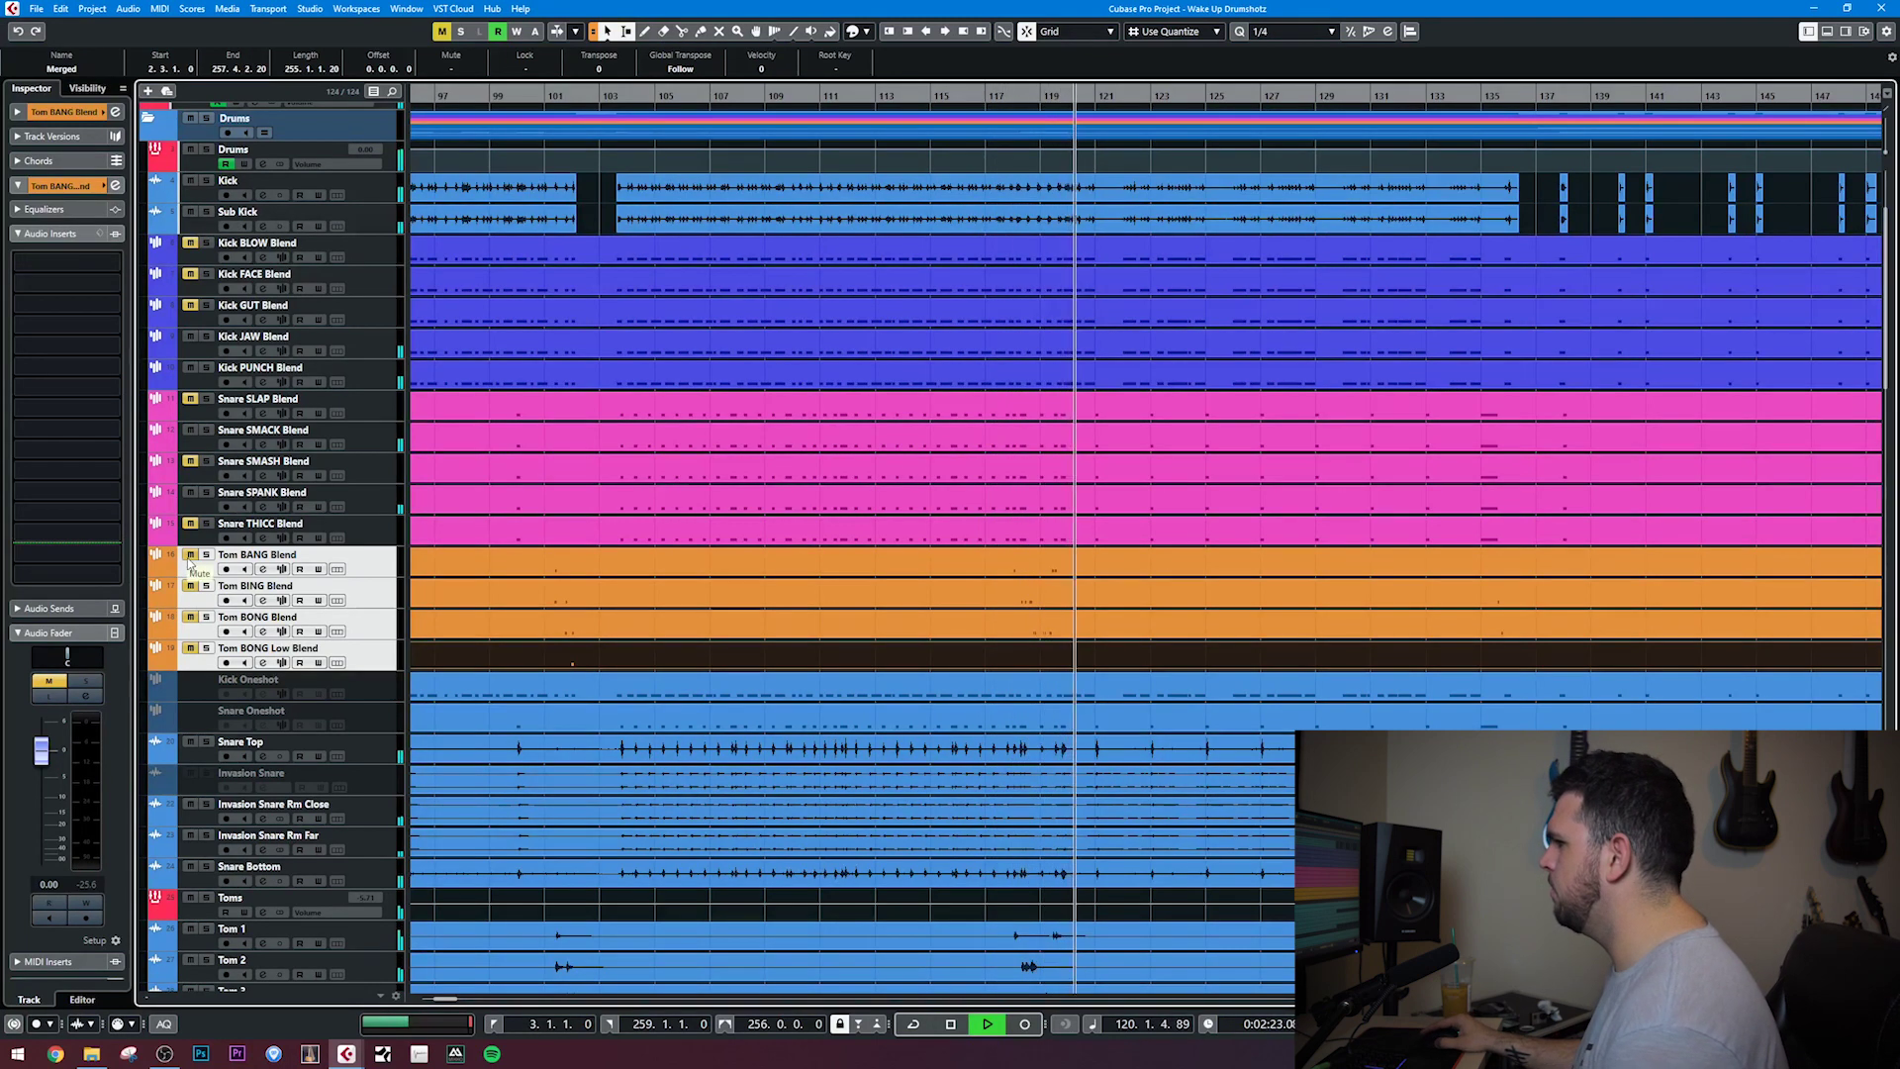
key(space)
key(space)
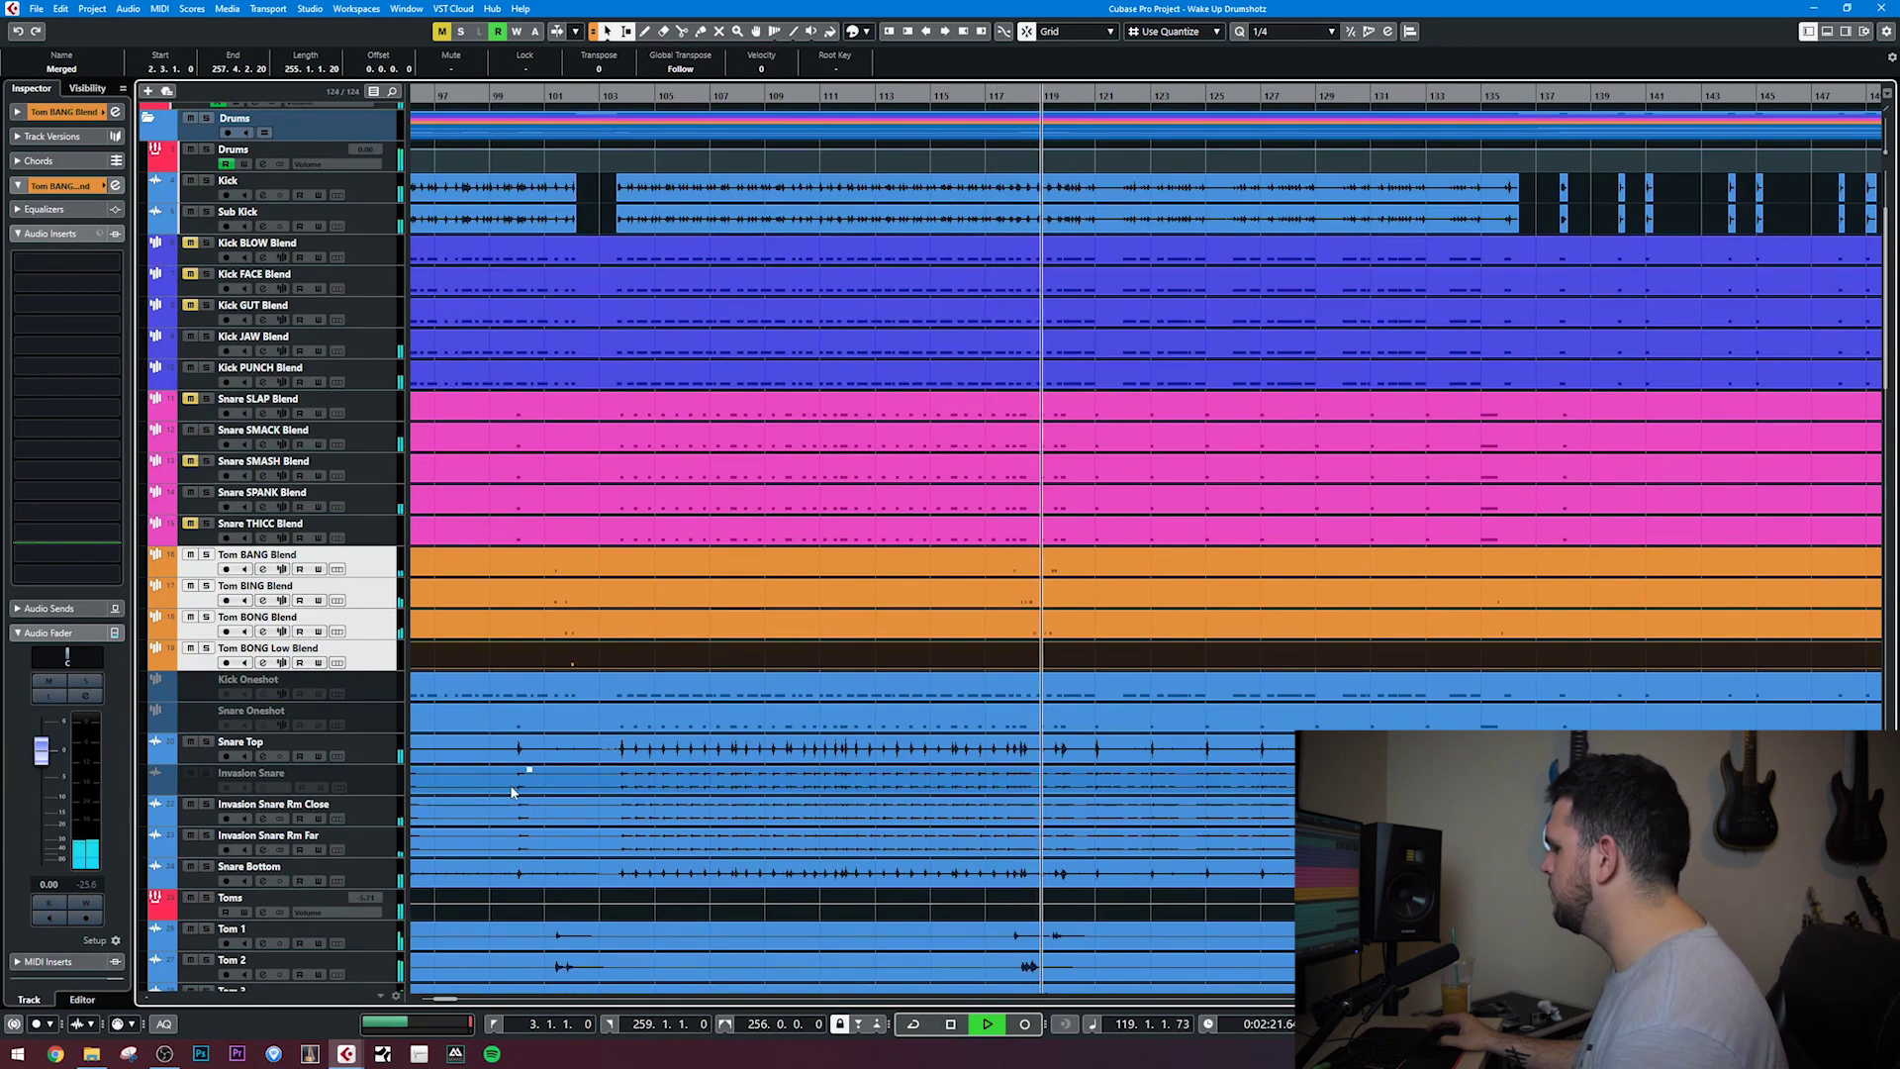
Replay from bar 118 to compare the tom blend tracks, then zoom out with G
key(space)
click(1010, 110)
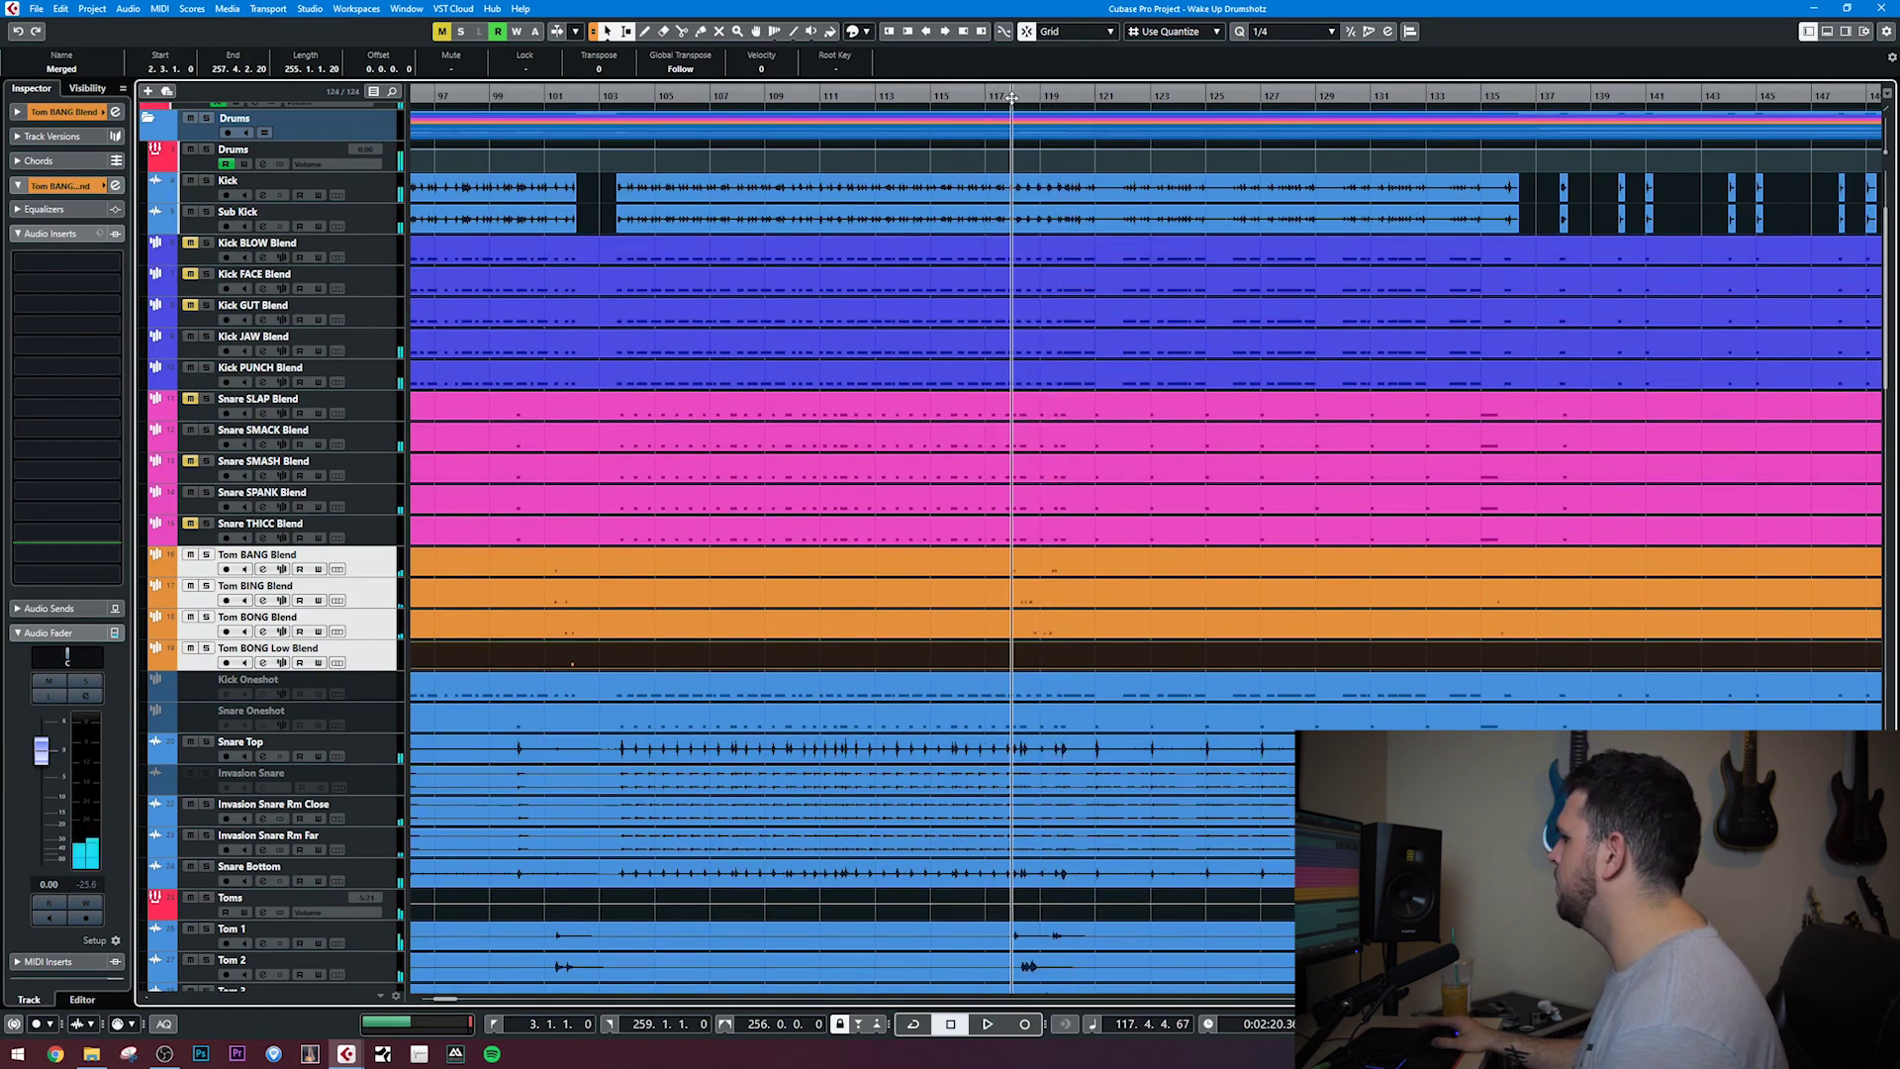
key(h)
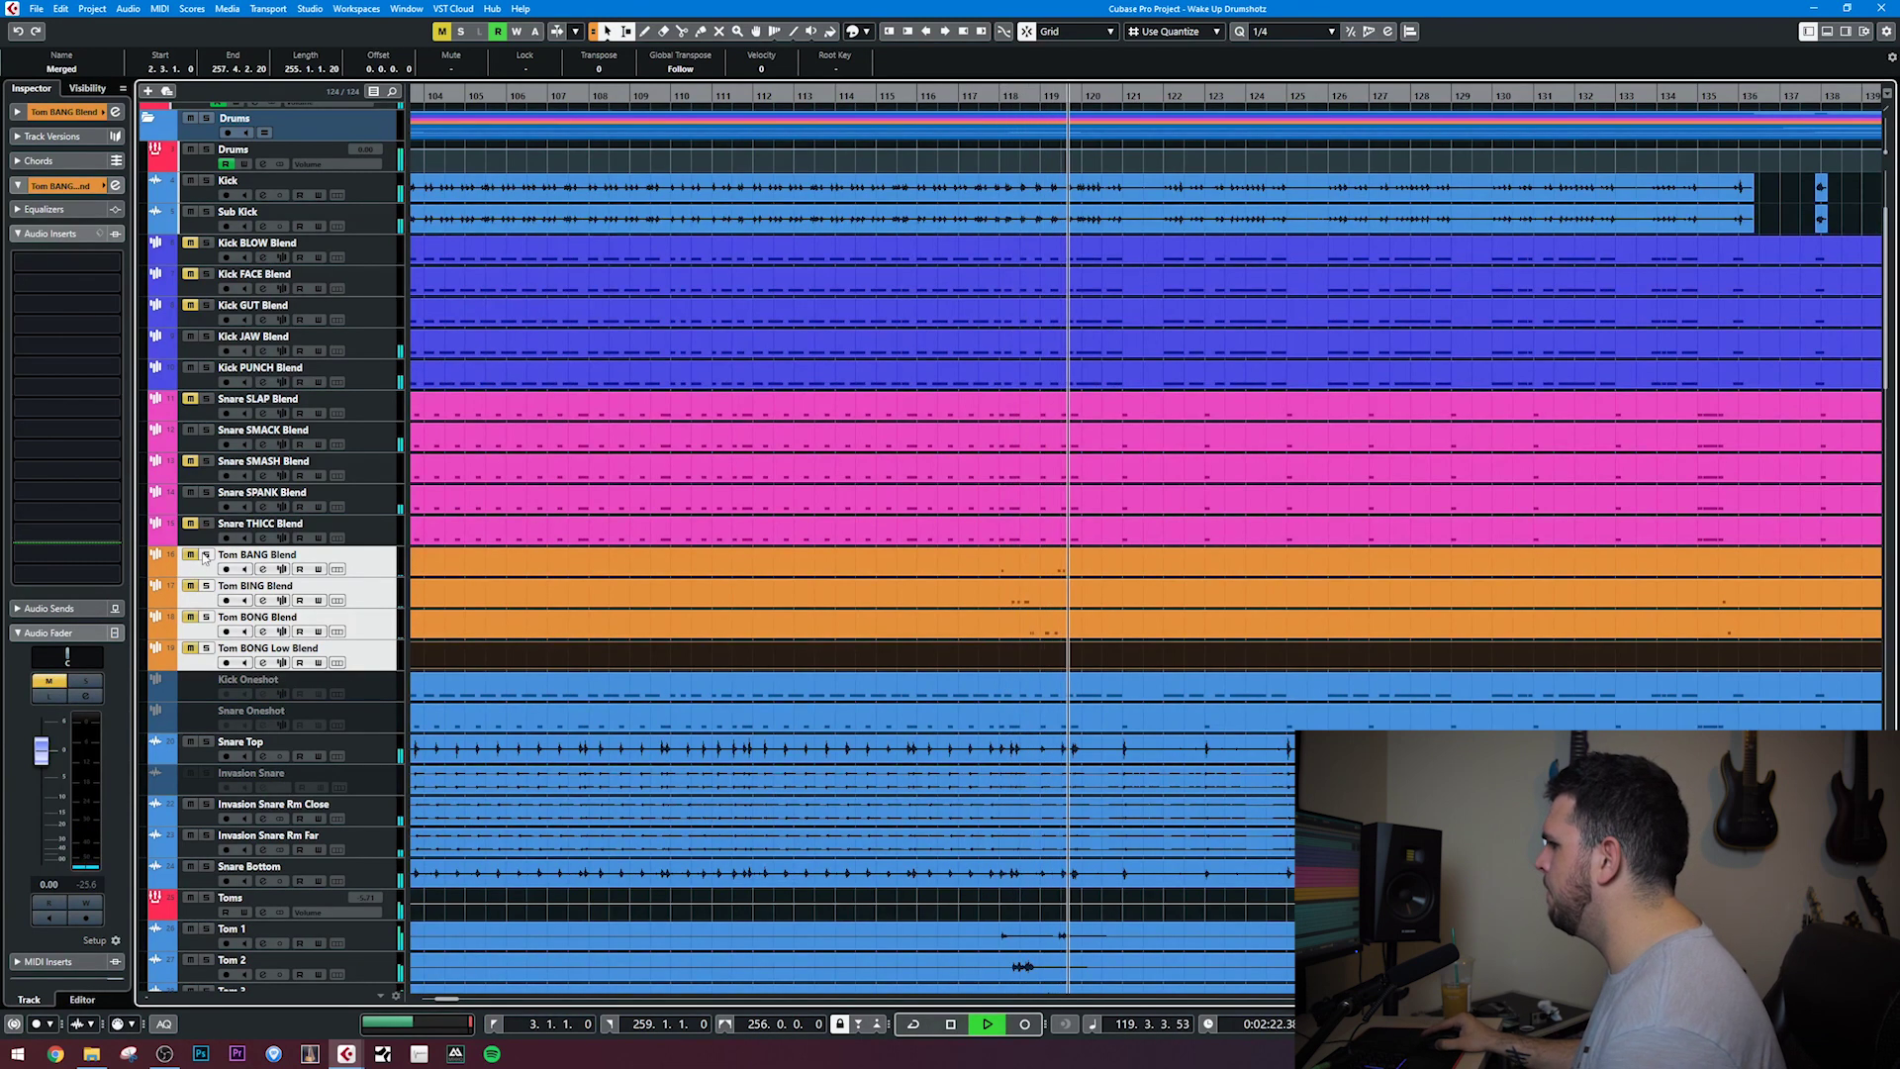
key(space)
key(space)
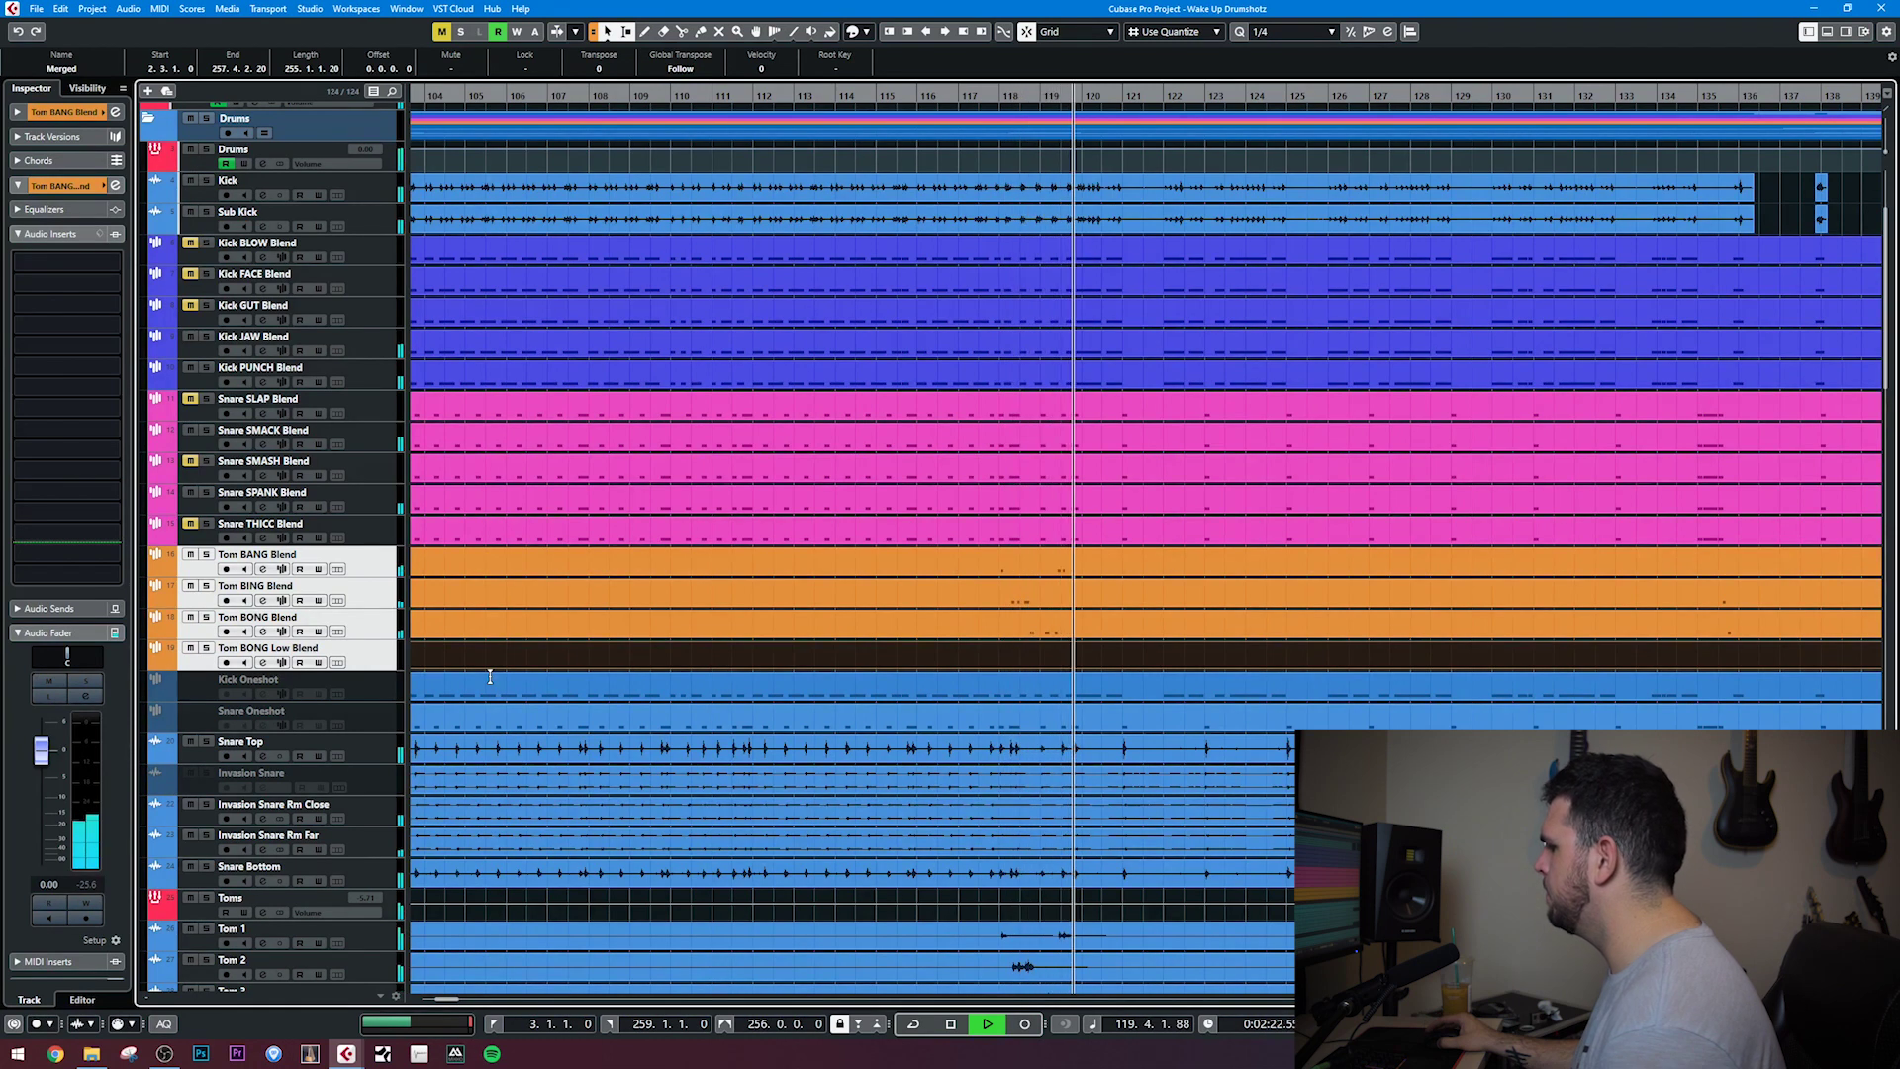
key(space)
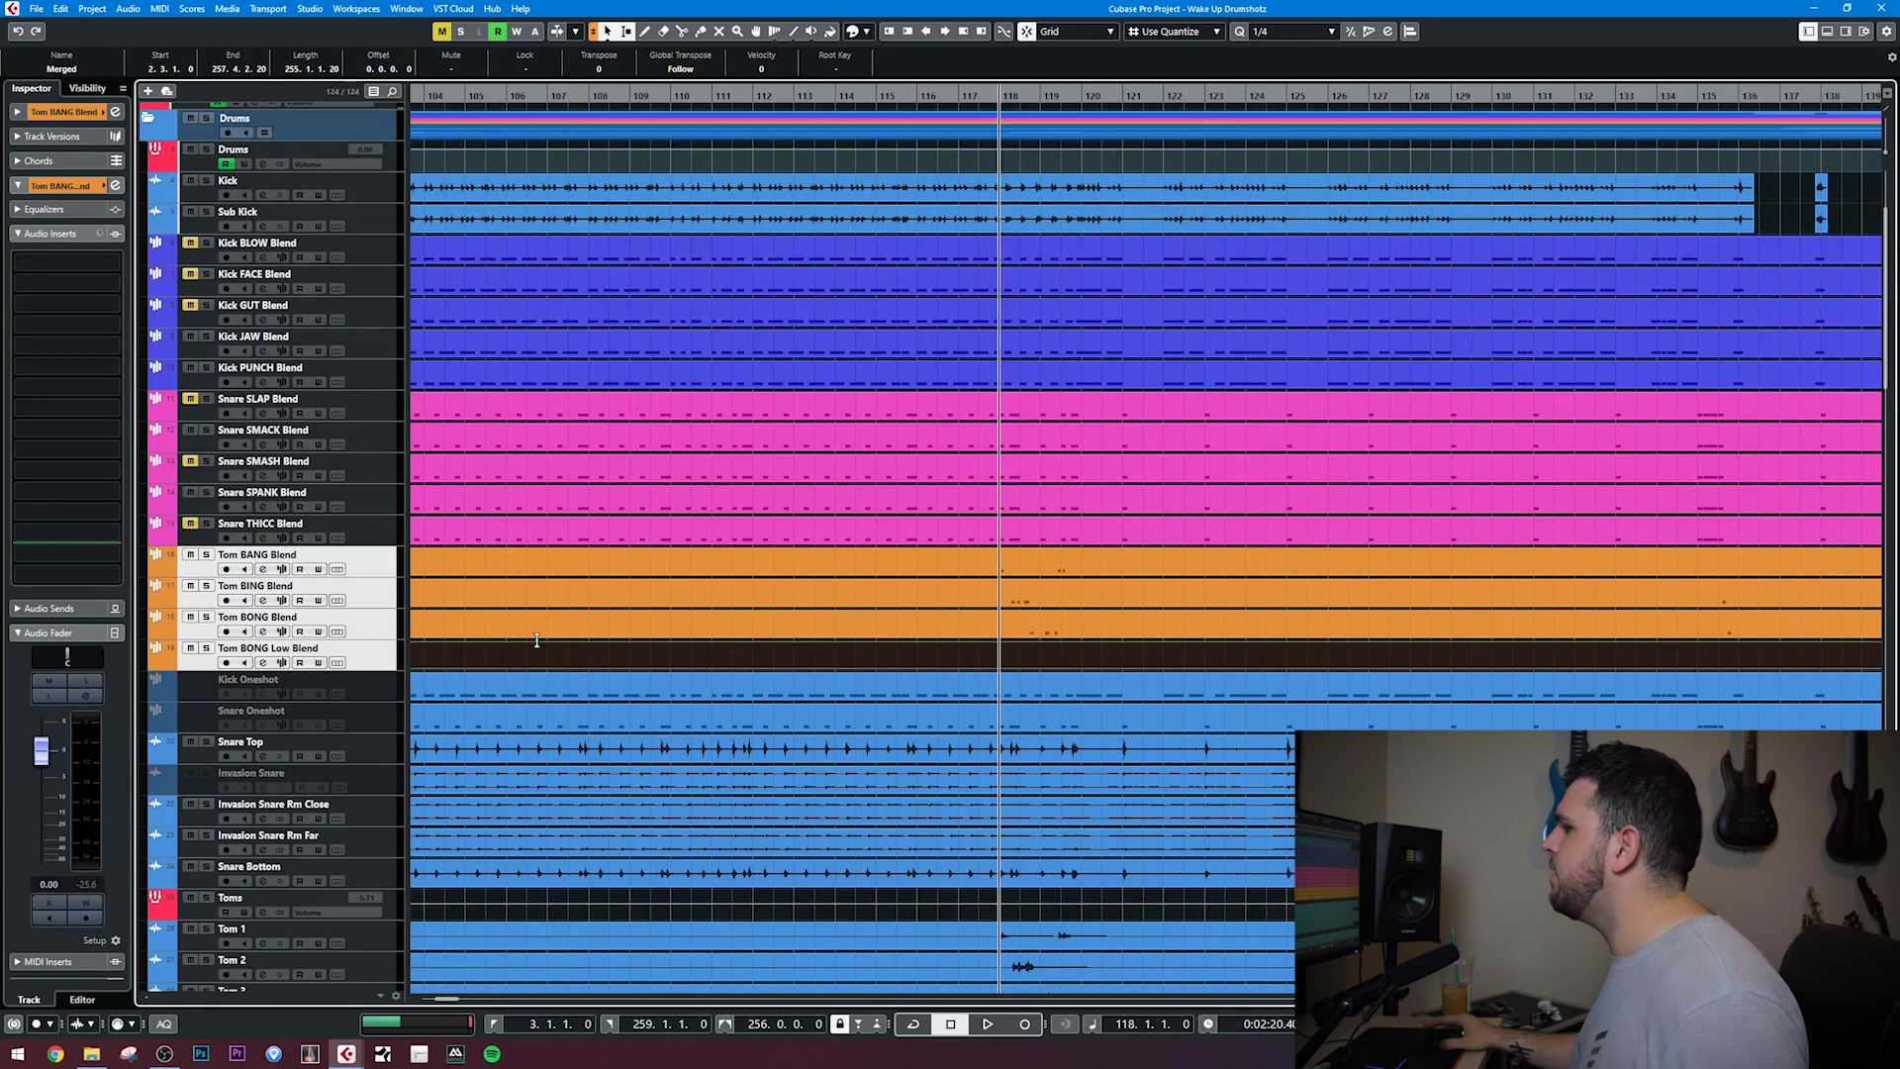
scroll(1001, 721, down, 5)
scroll(1009, 727, up, 5)
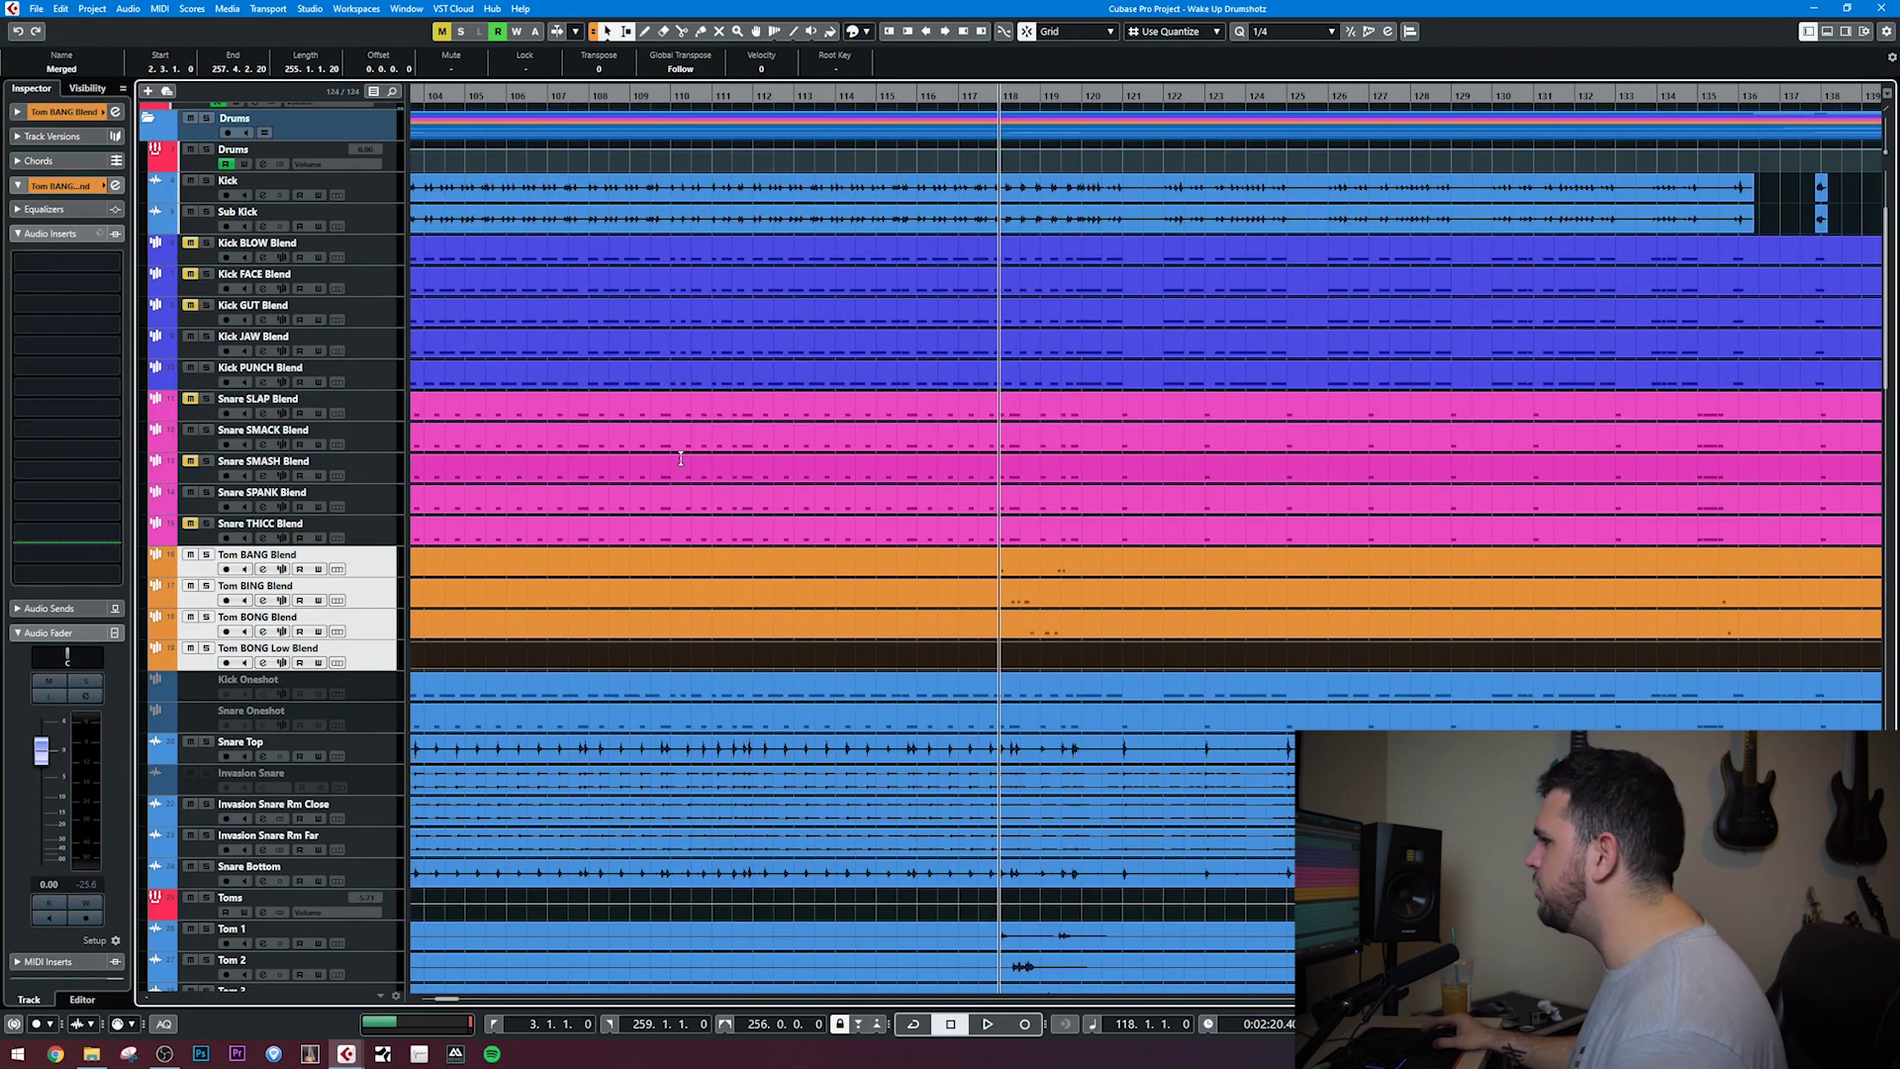
key(g)
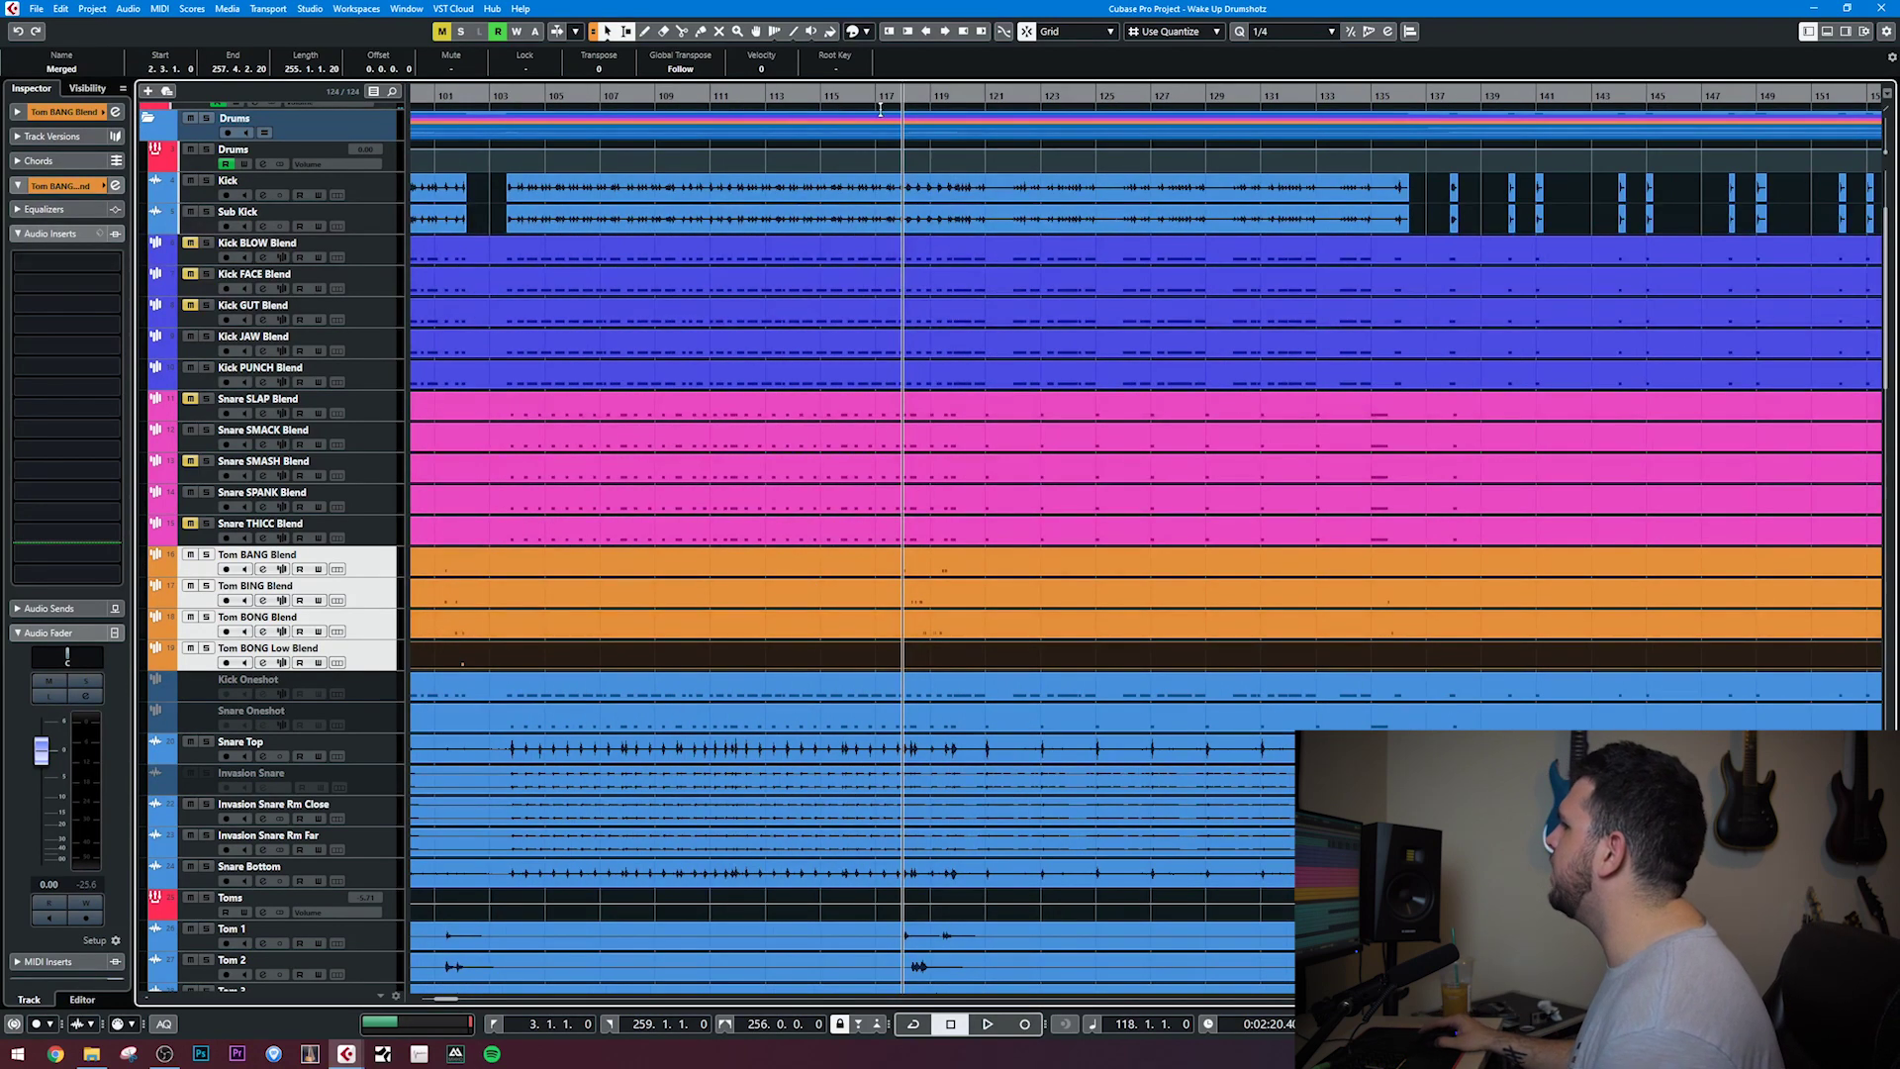
Mute the Snare SPANK, Snare SMACK, Kick PUNCH and Kick JAW Blend tracks together
click(822, 94)
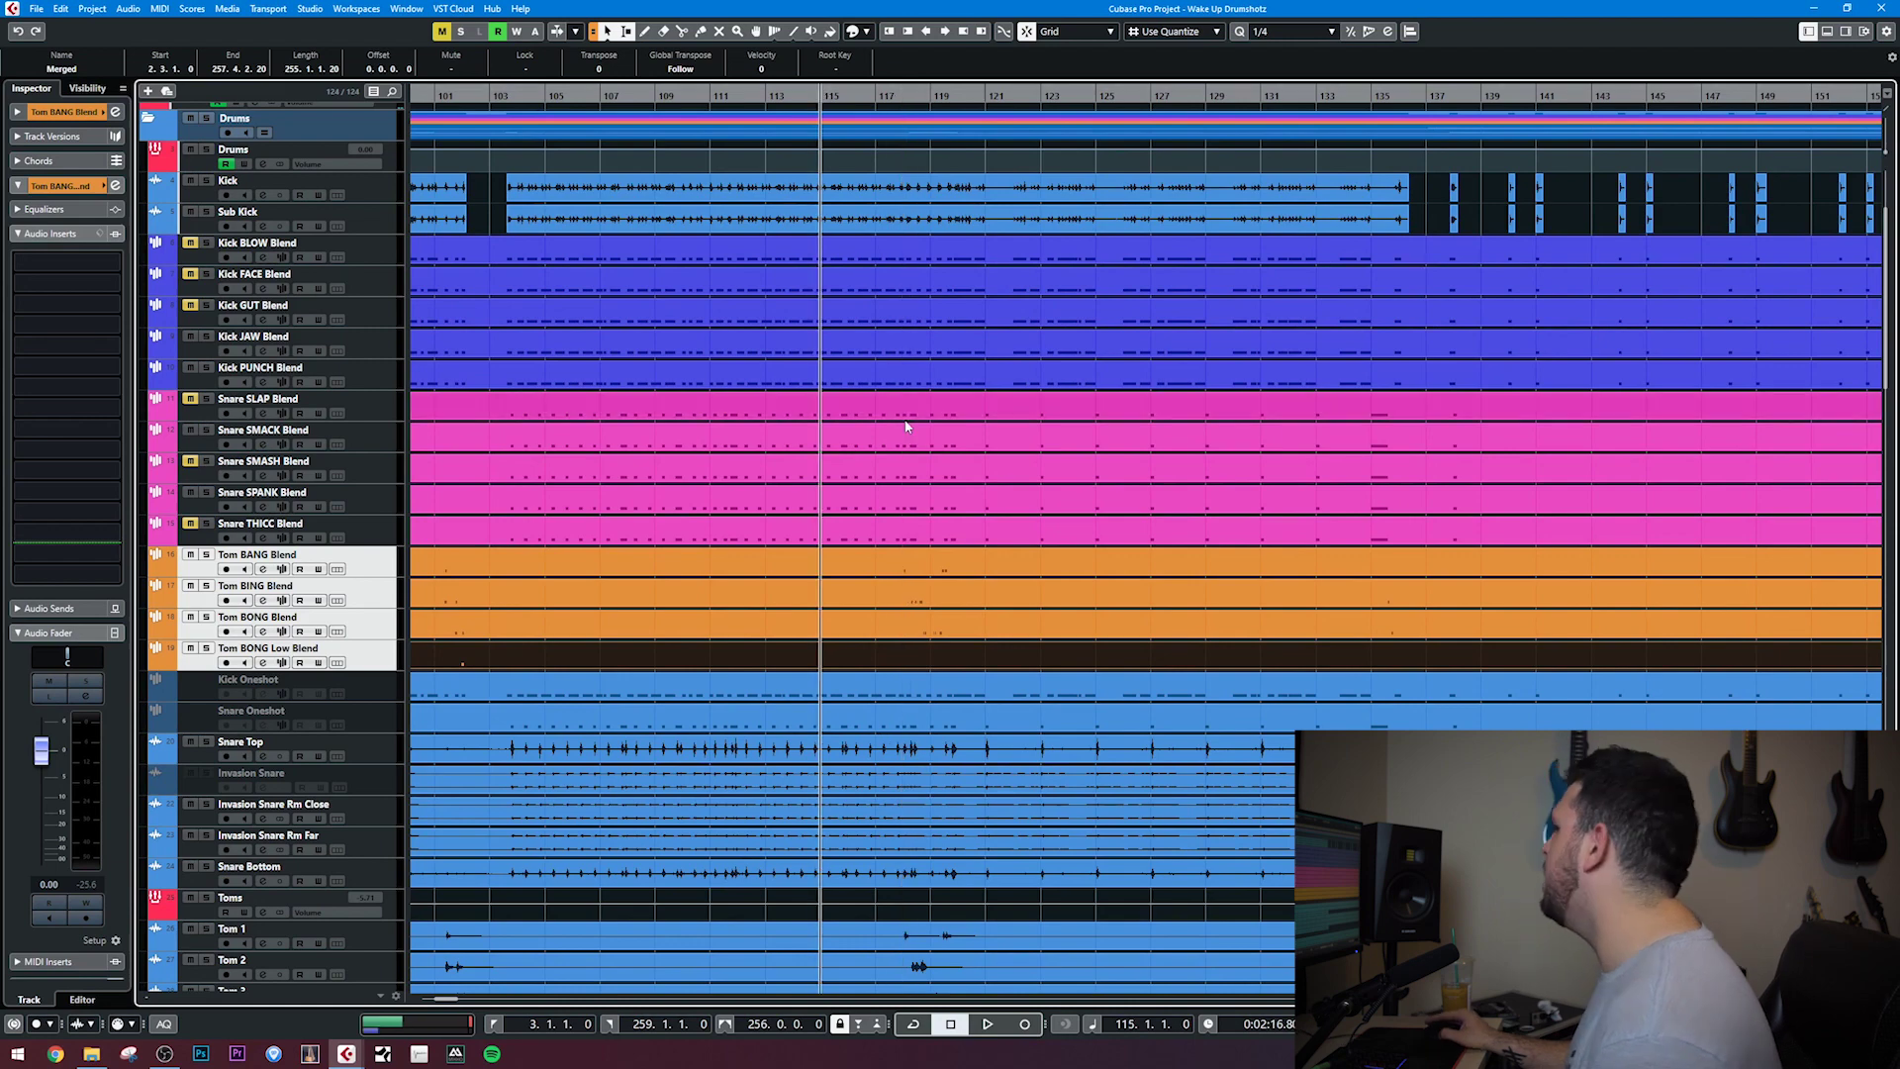
click(372, 496)
ctrl+click(370, 423)
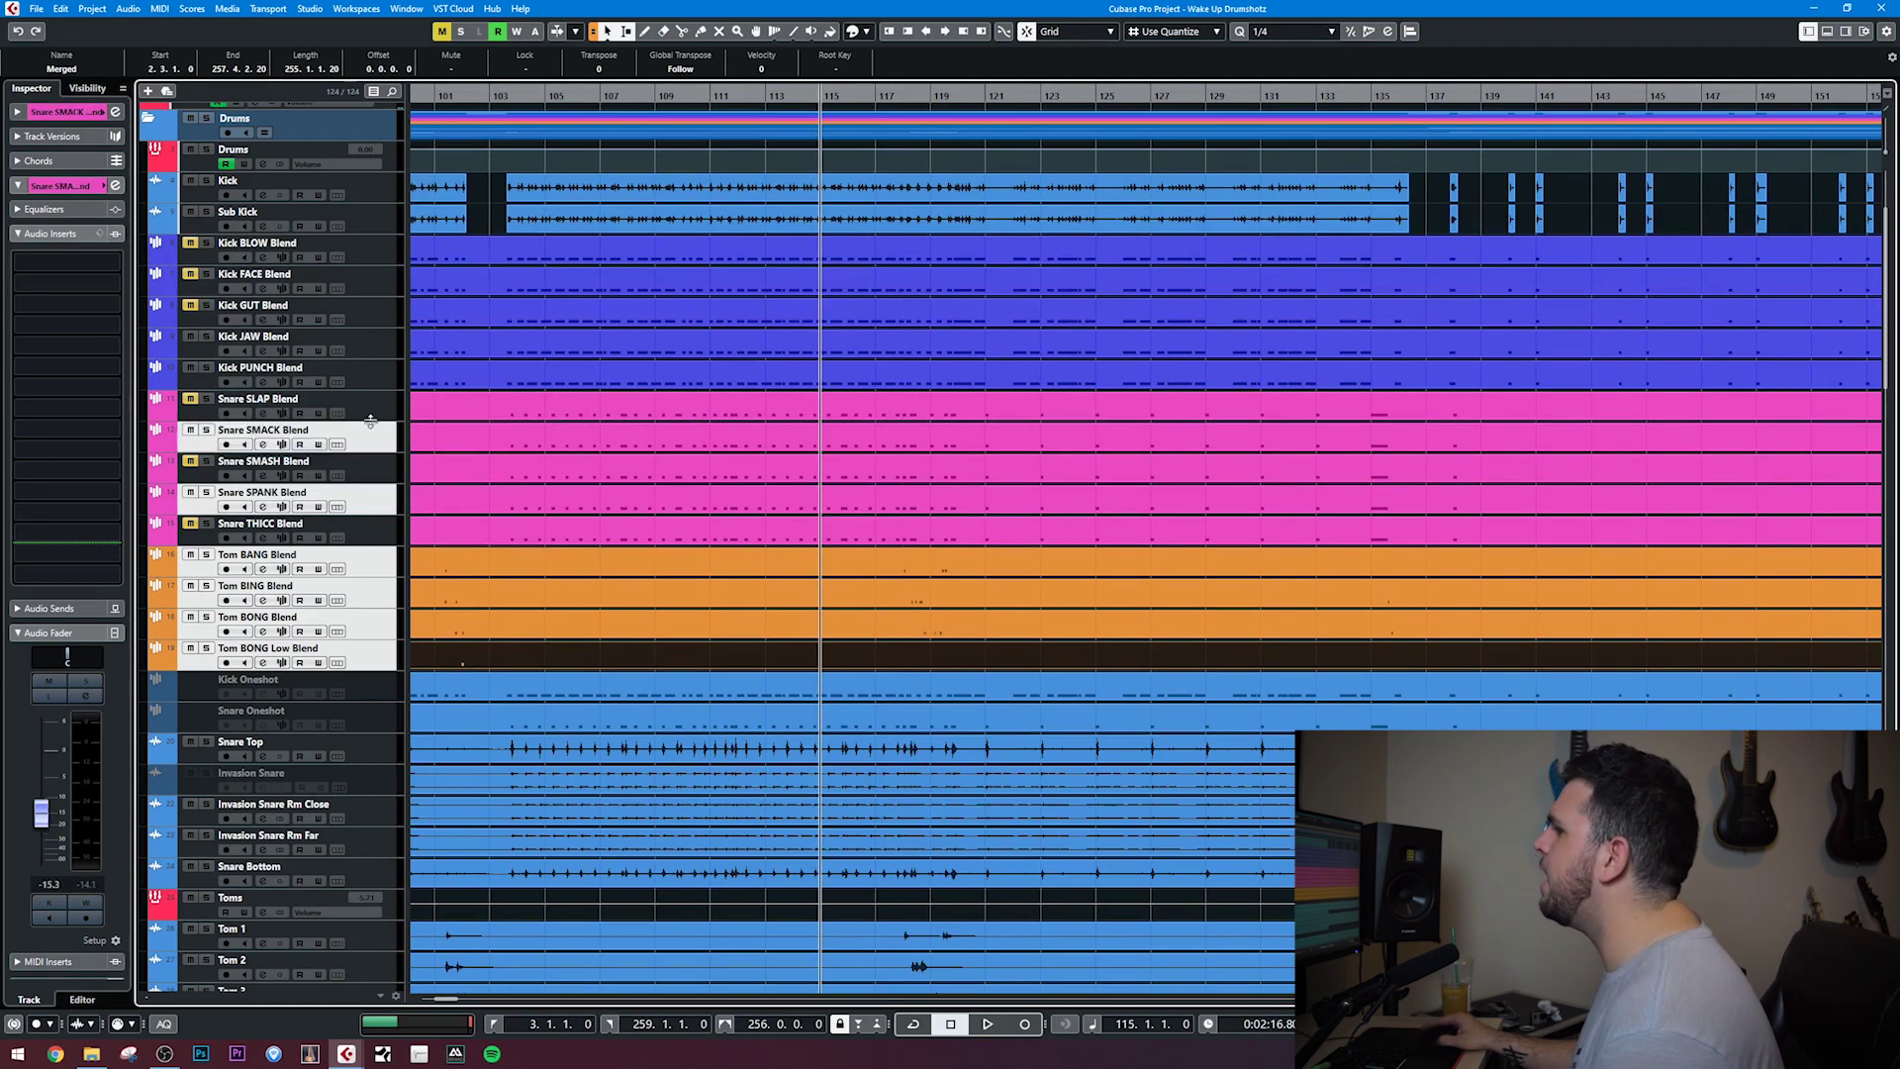
ctrl+click(378, 384)
ctrl+click(376, 351)
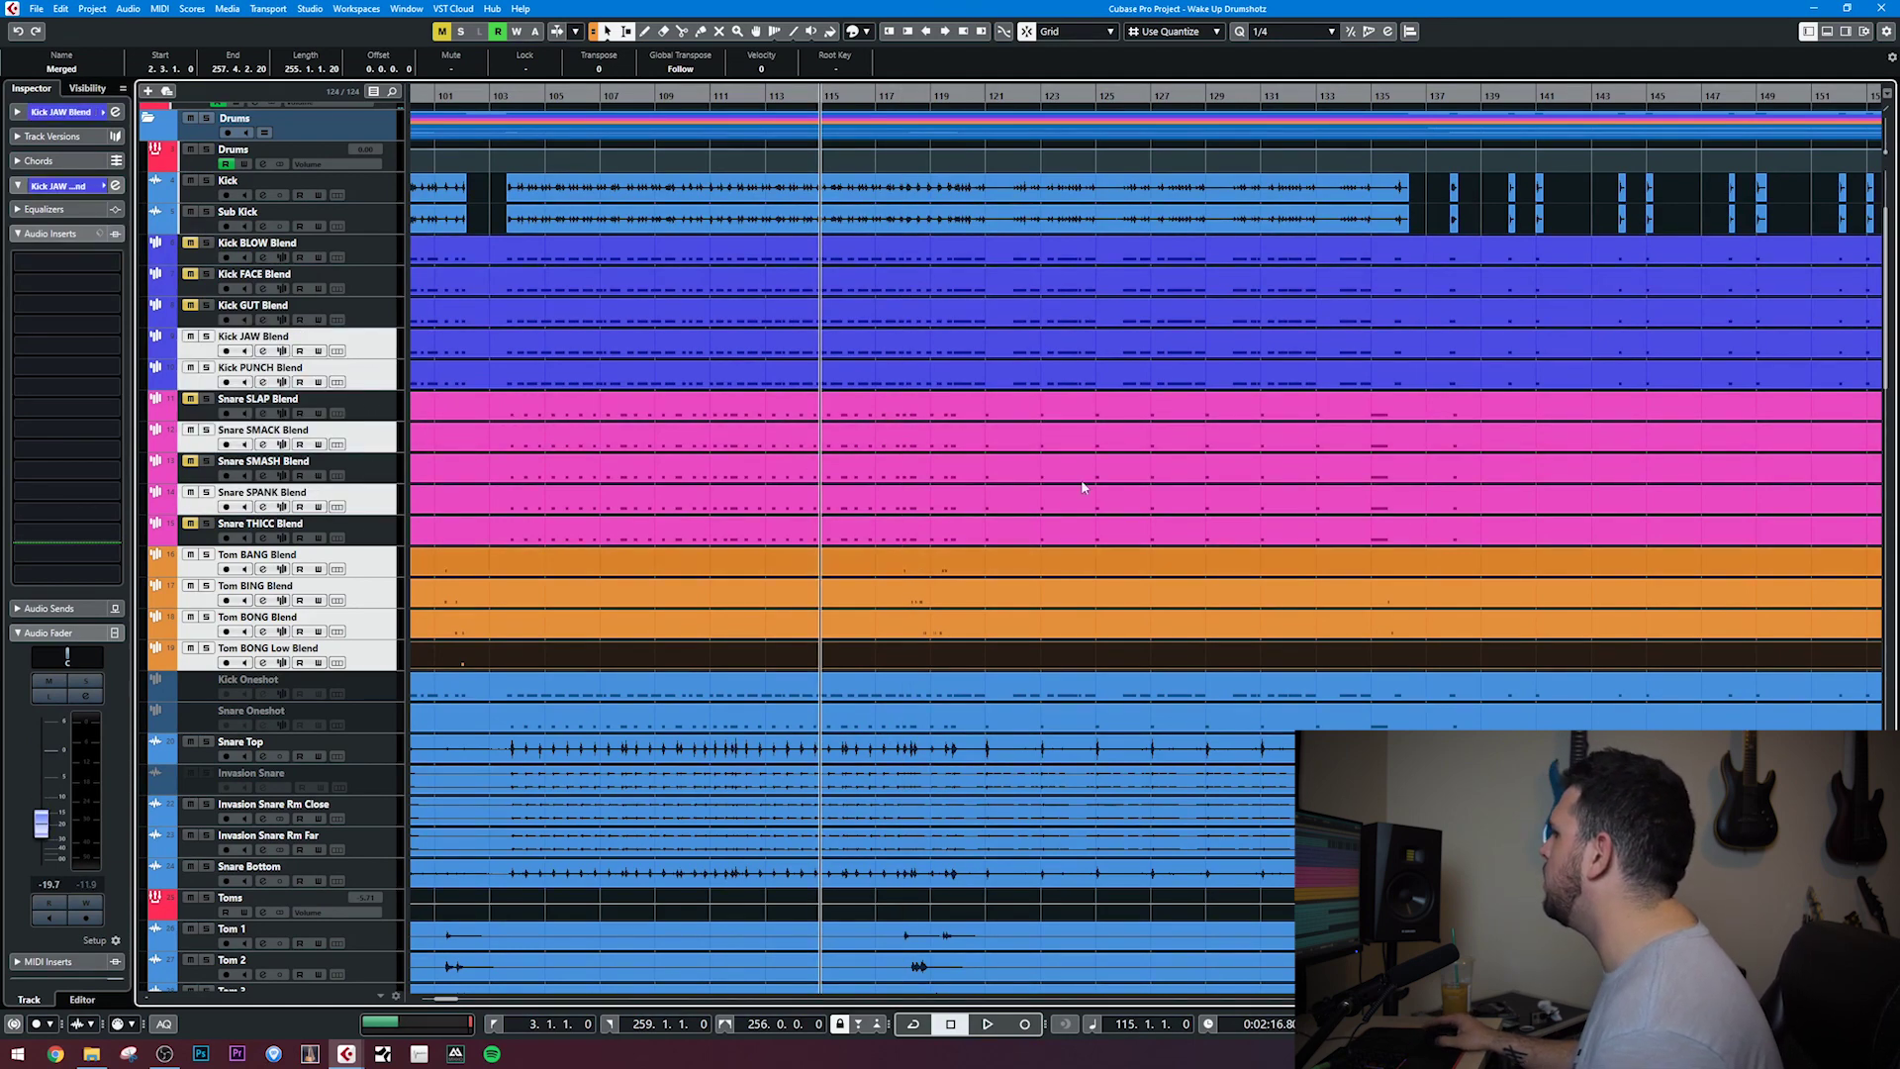
scroll(857, 366, up, 2)
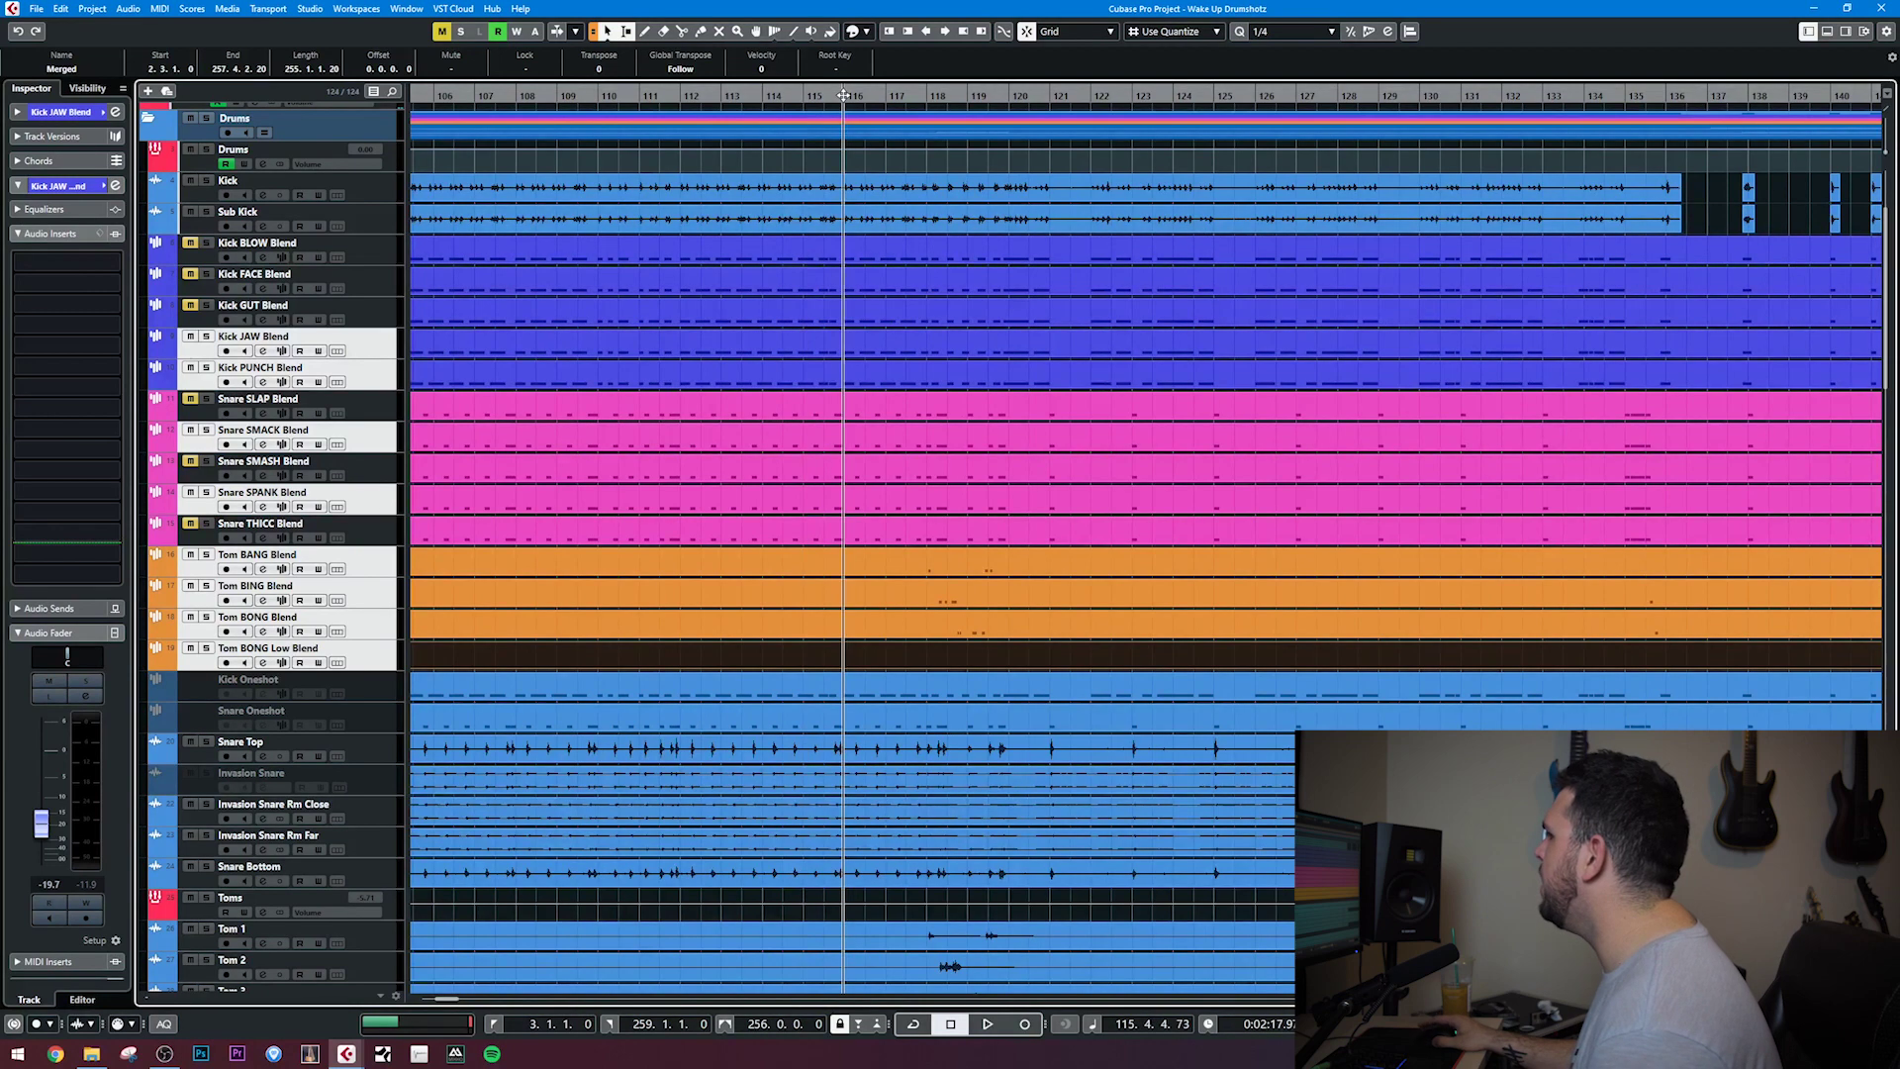
scroll(1063, 539, up, 1)
key(m)
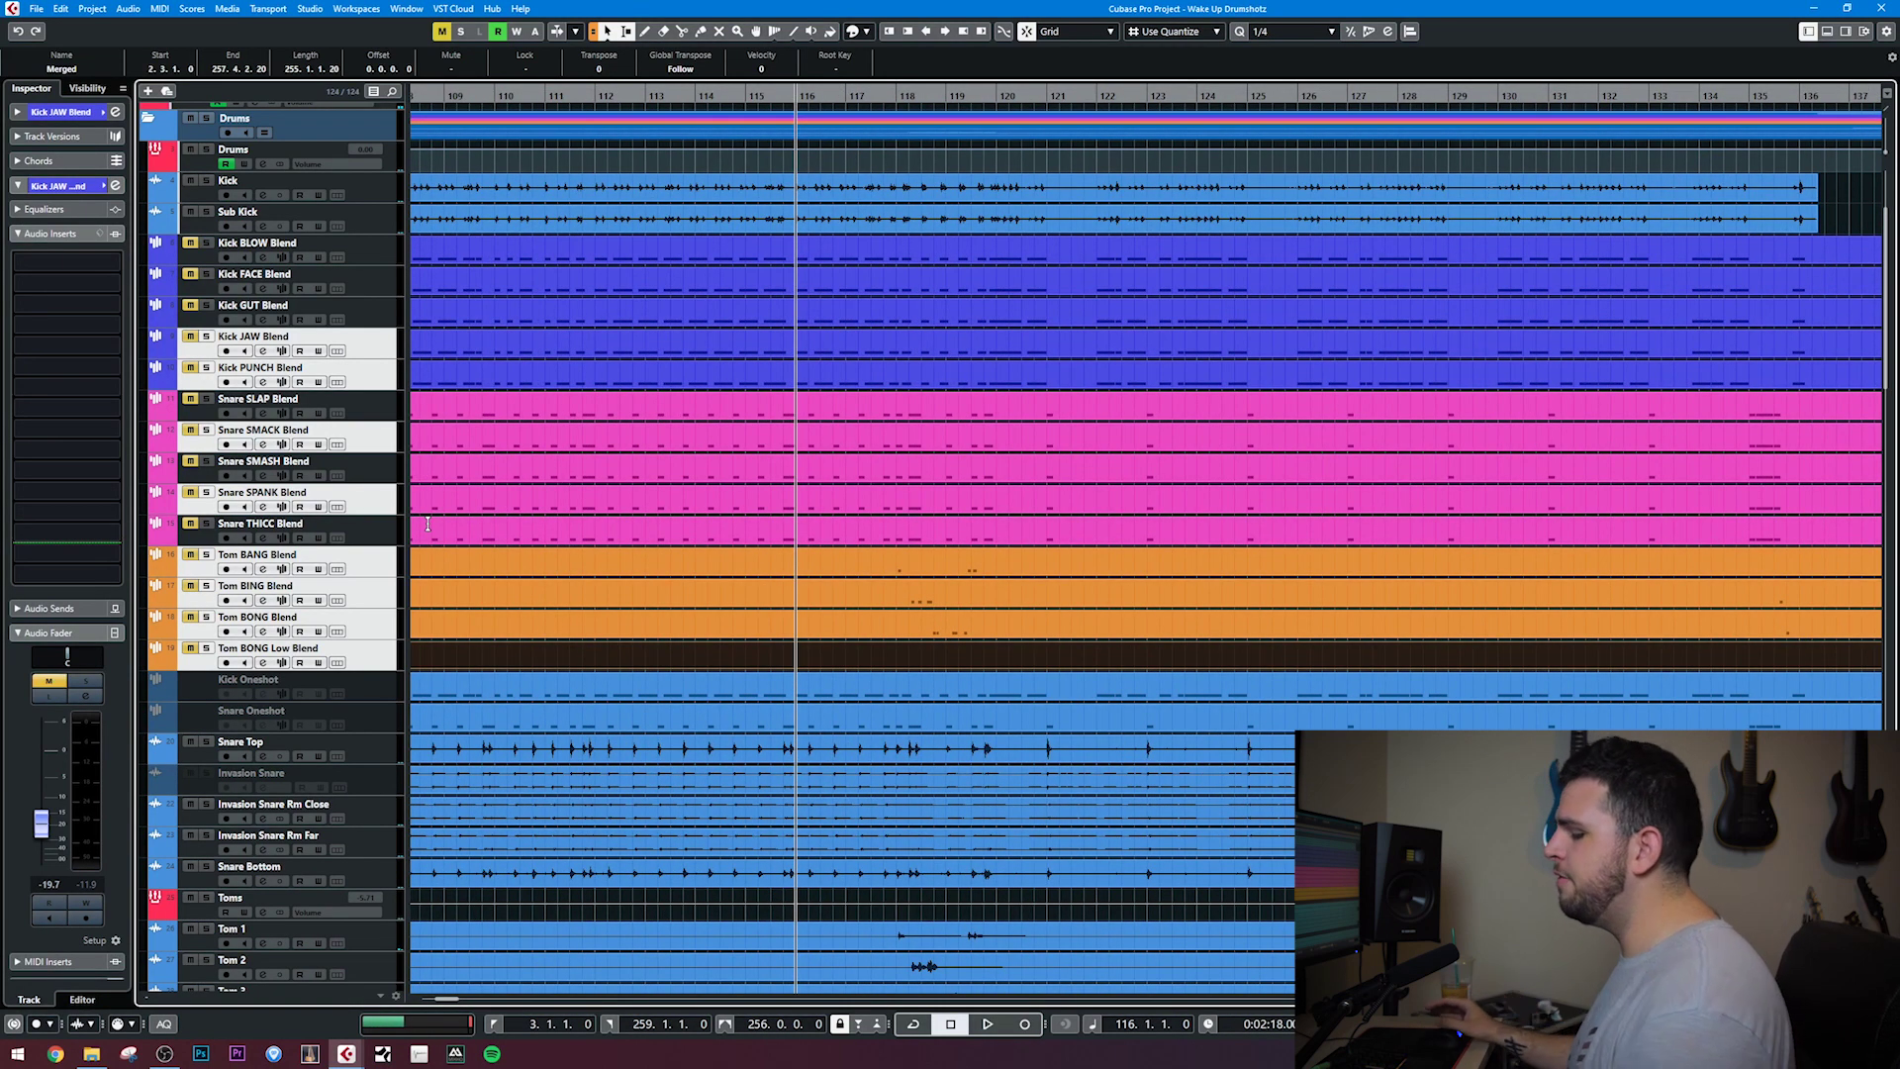
Play from bar 116 with the blends muted, then unmute Kick JAW and PUNCH and replay
click(578, 579)
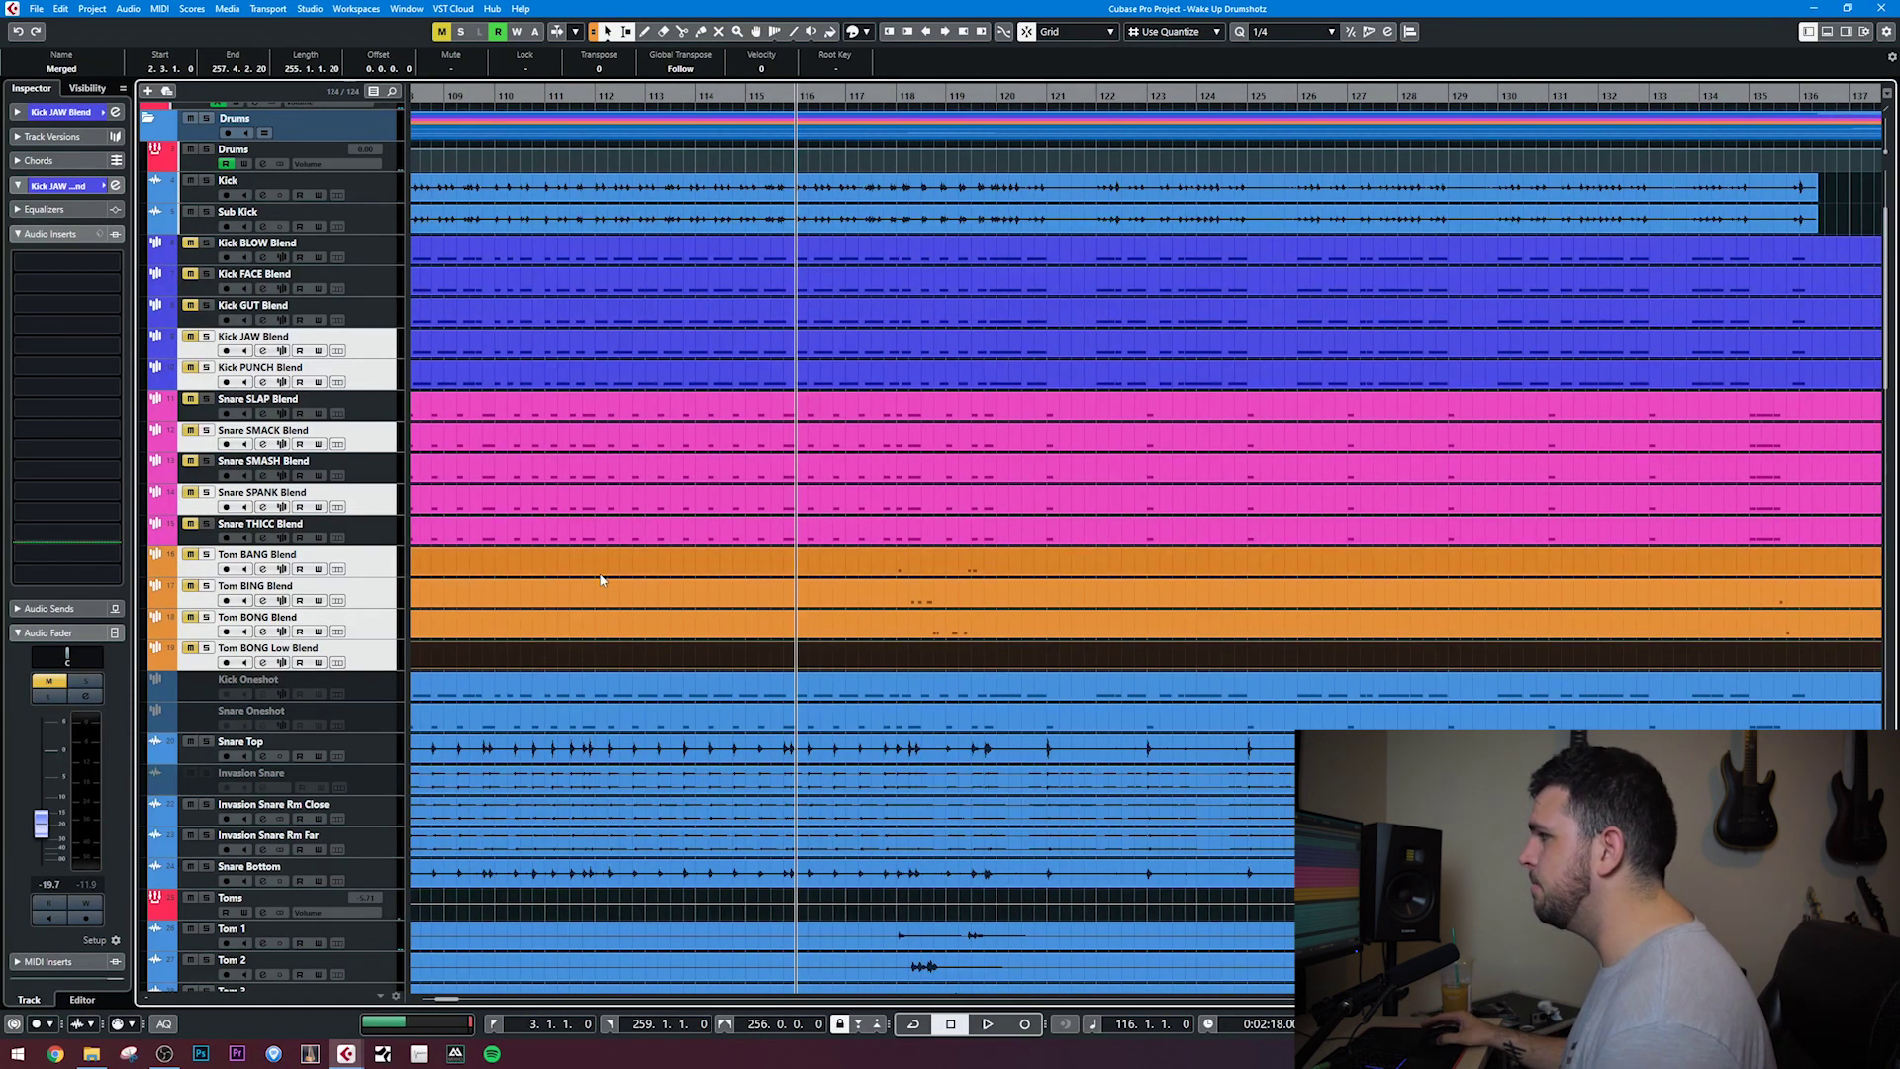
key(space)
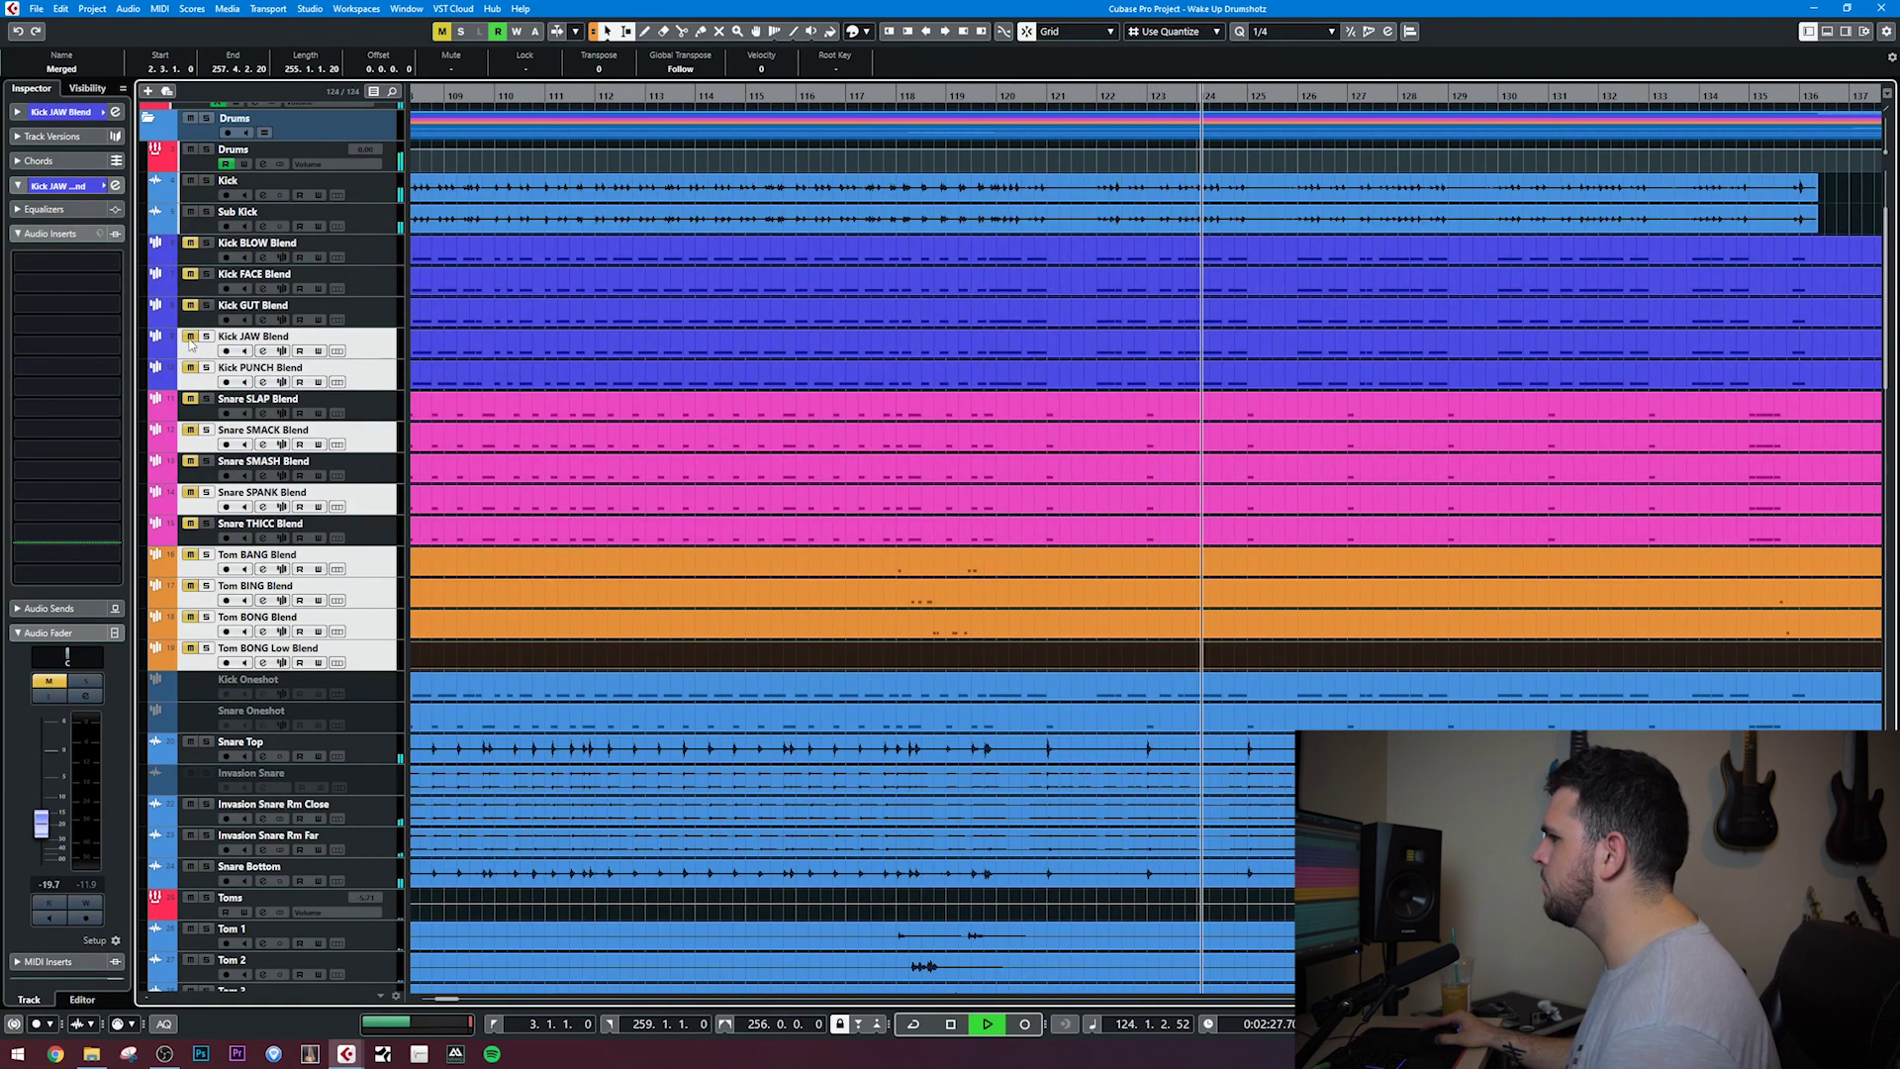
key(space)
drag(190, 336, 190, 367)
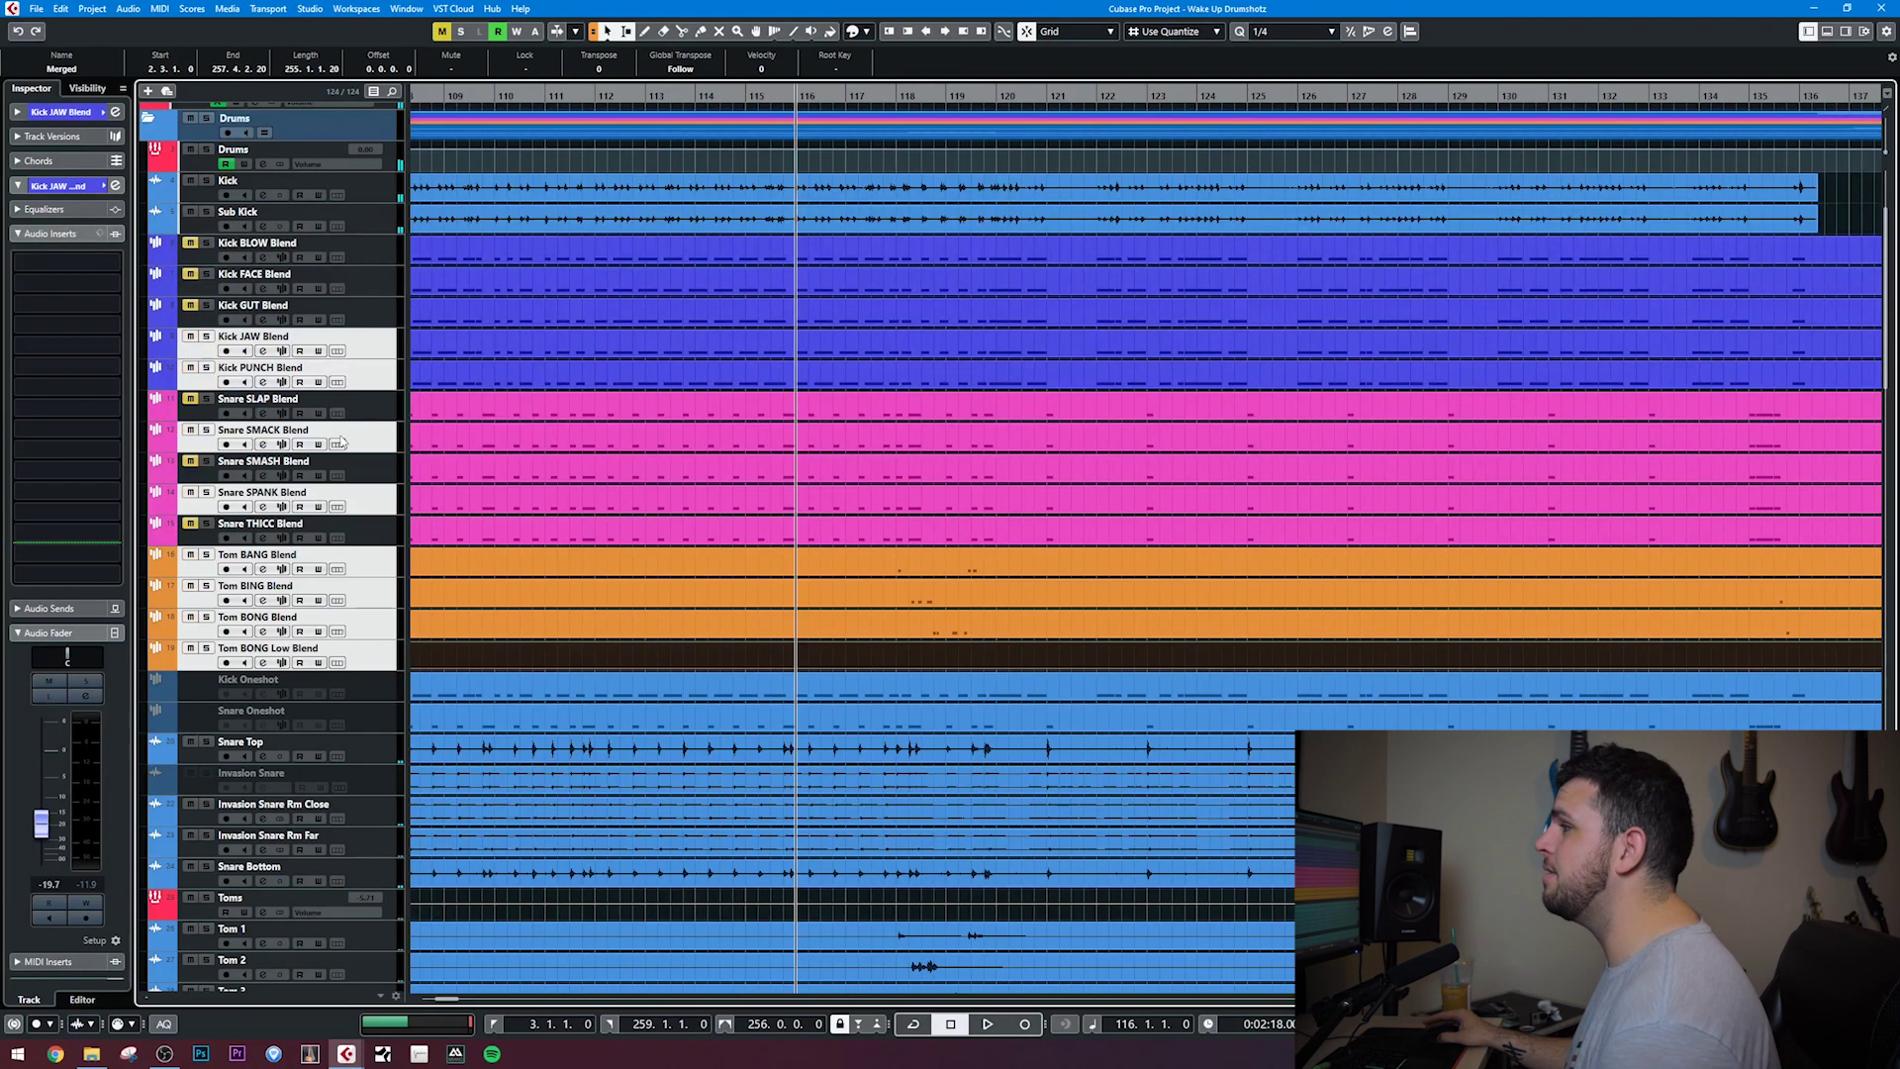
key(space)
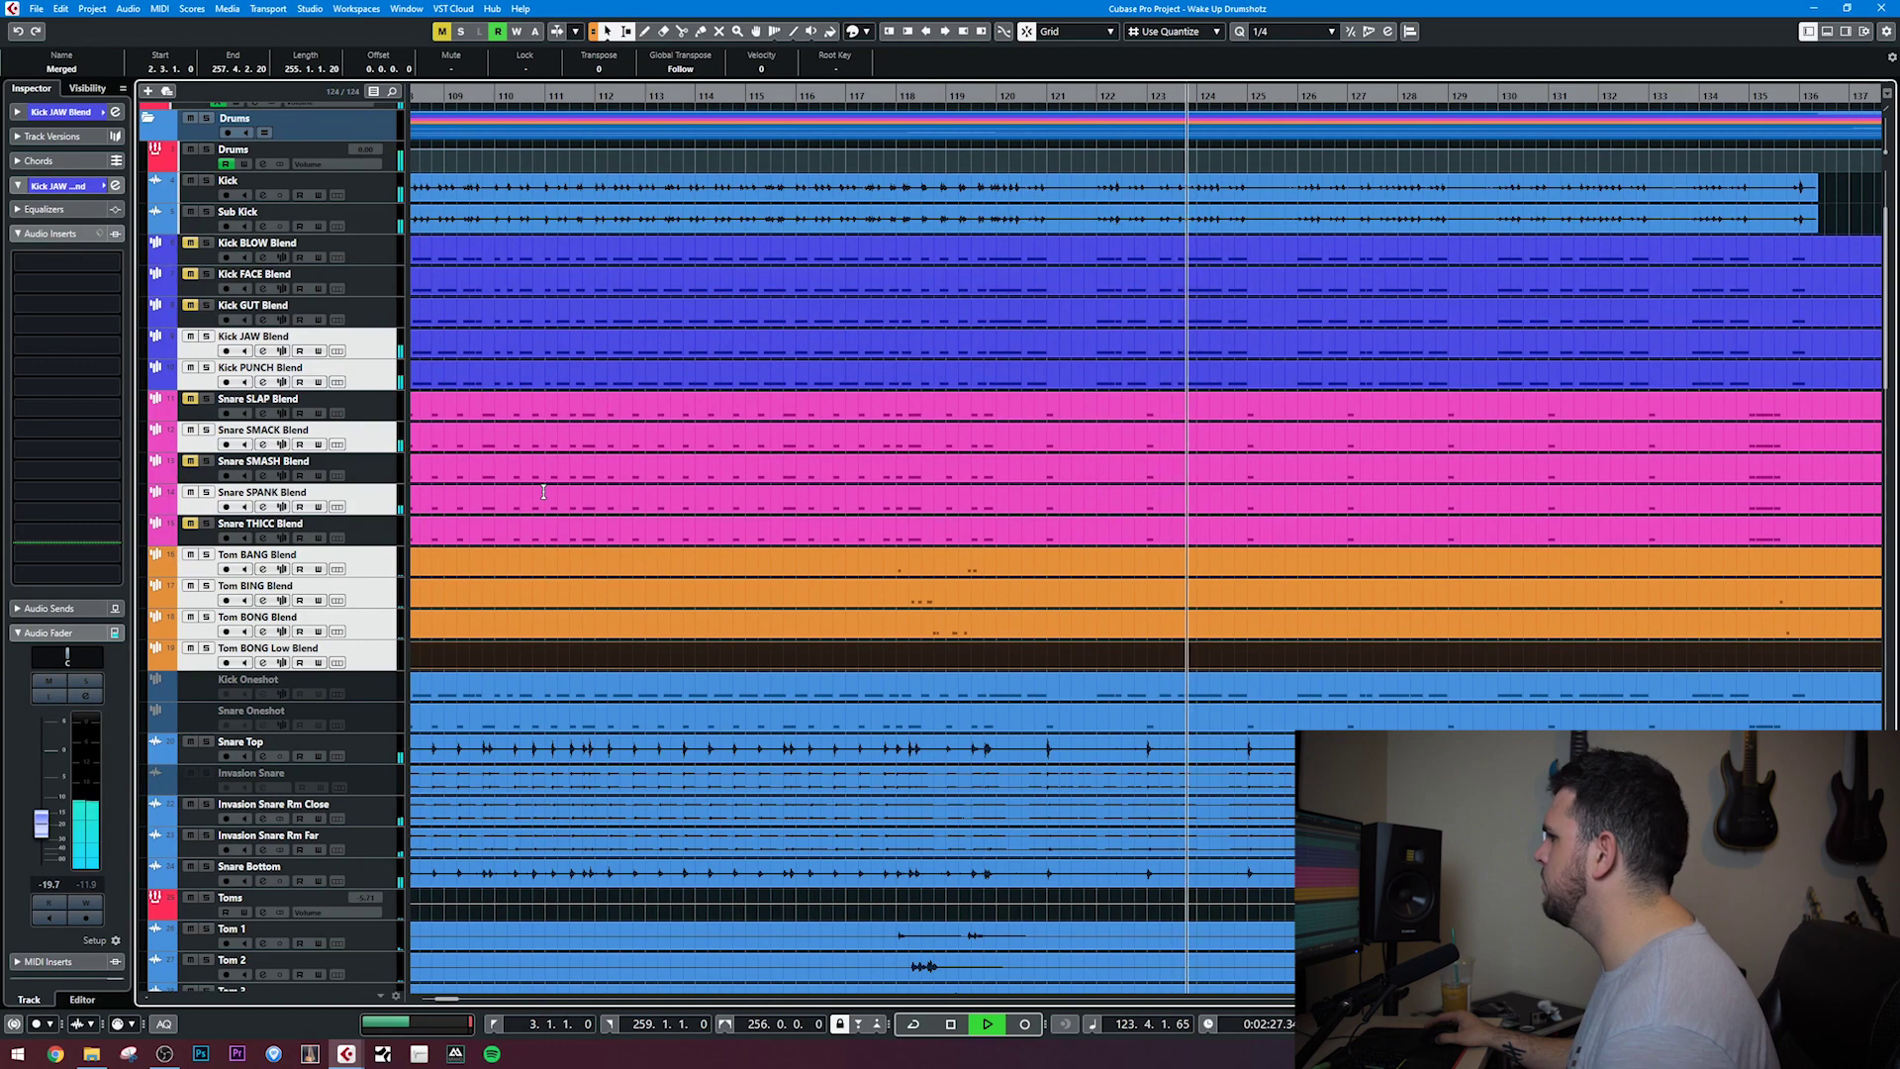
key(space)
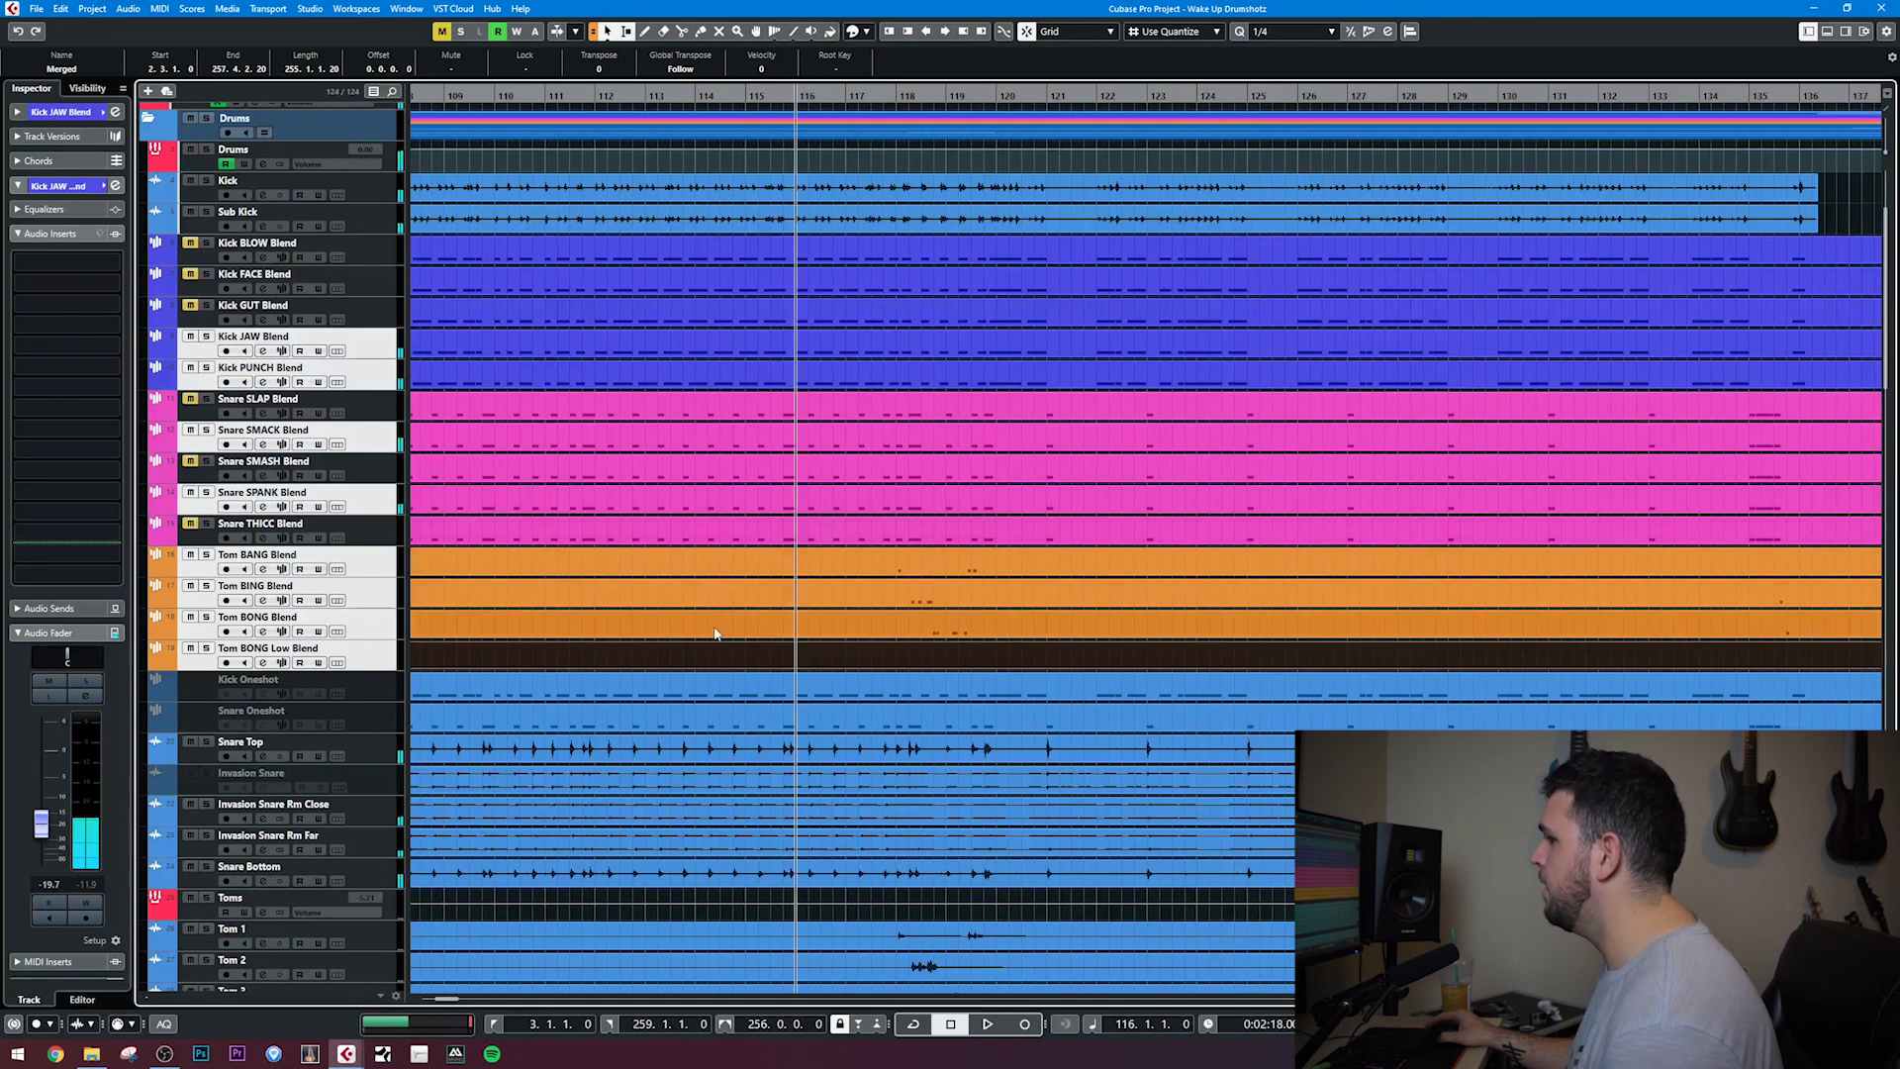
Play from bar 195, unmute Kick JAW Blend mid-playback, then stop at about bar 202
key(g)
key(g)
key(g)
scroll(954, 695, right, 15)
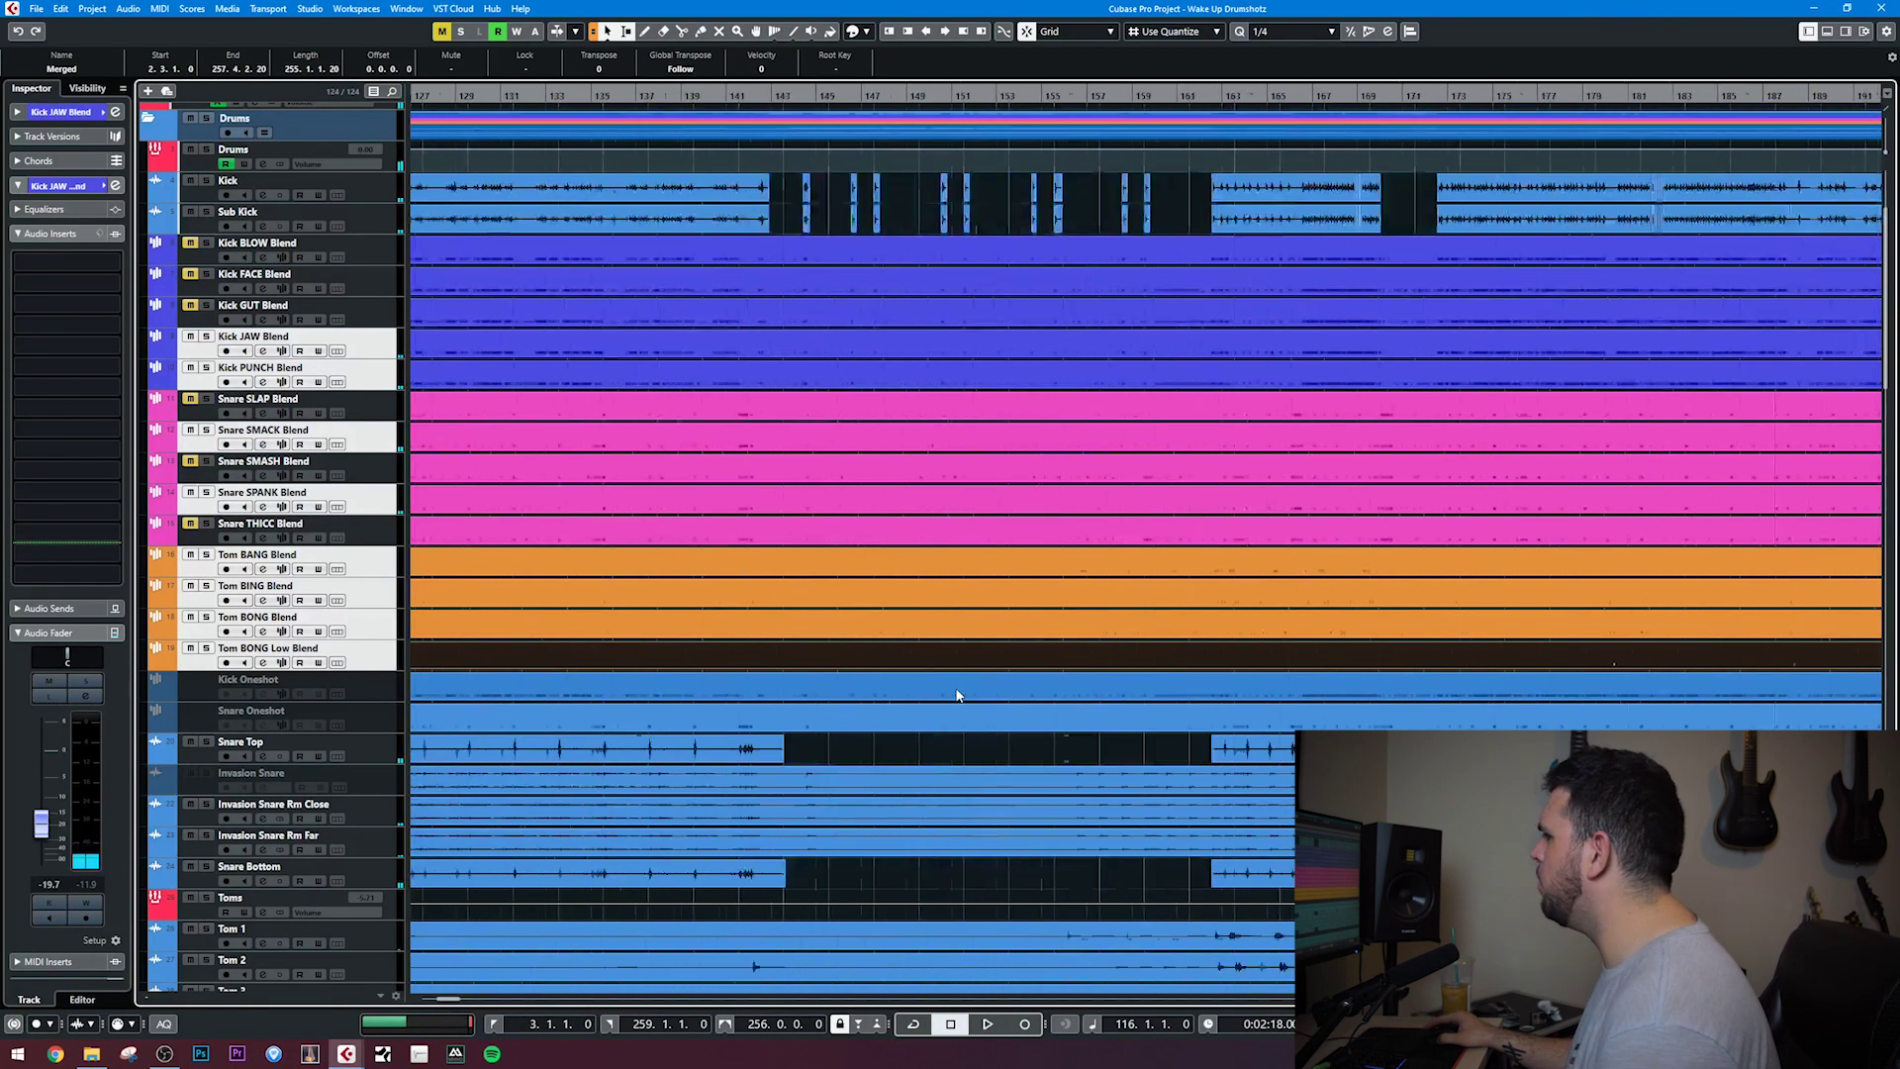
scroll(984, 618, up, 2)
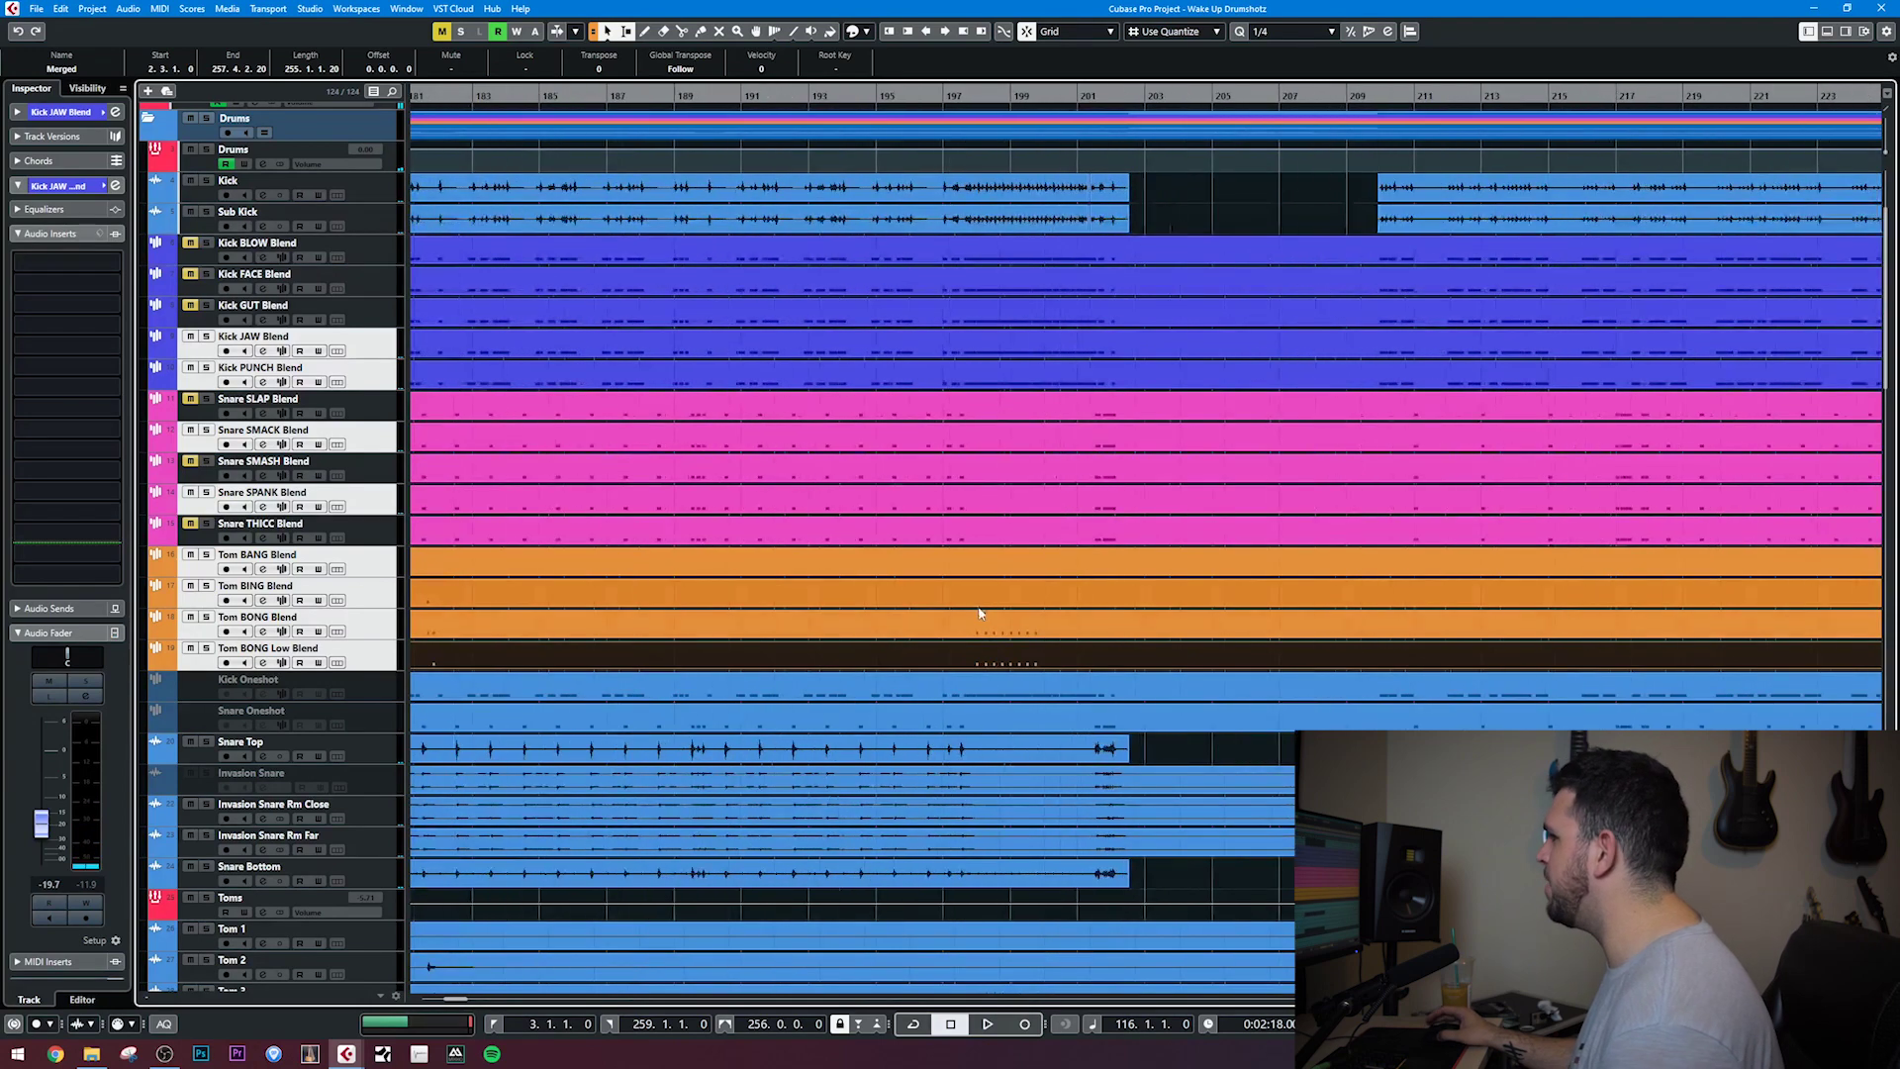
click(873, 100)
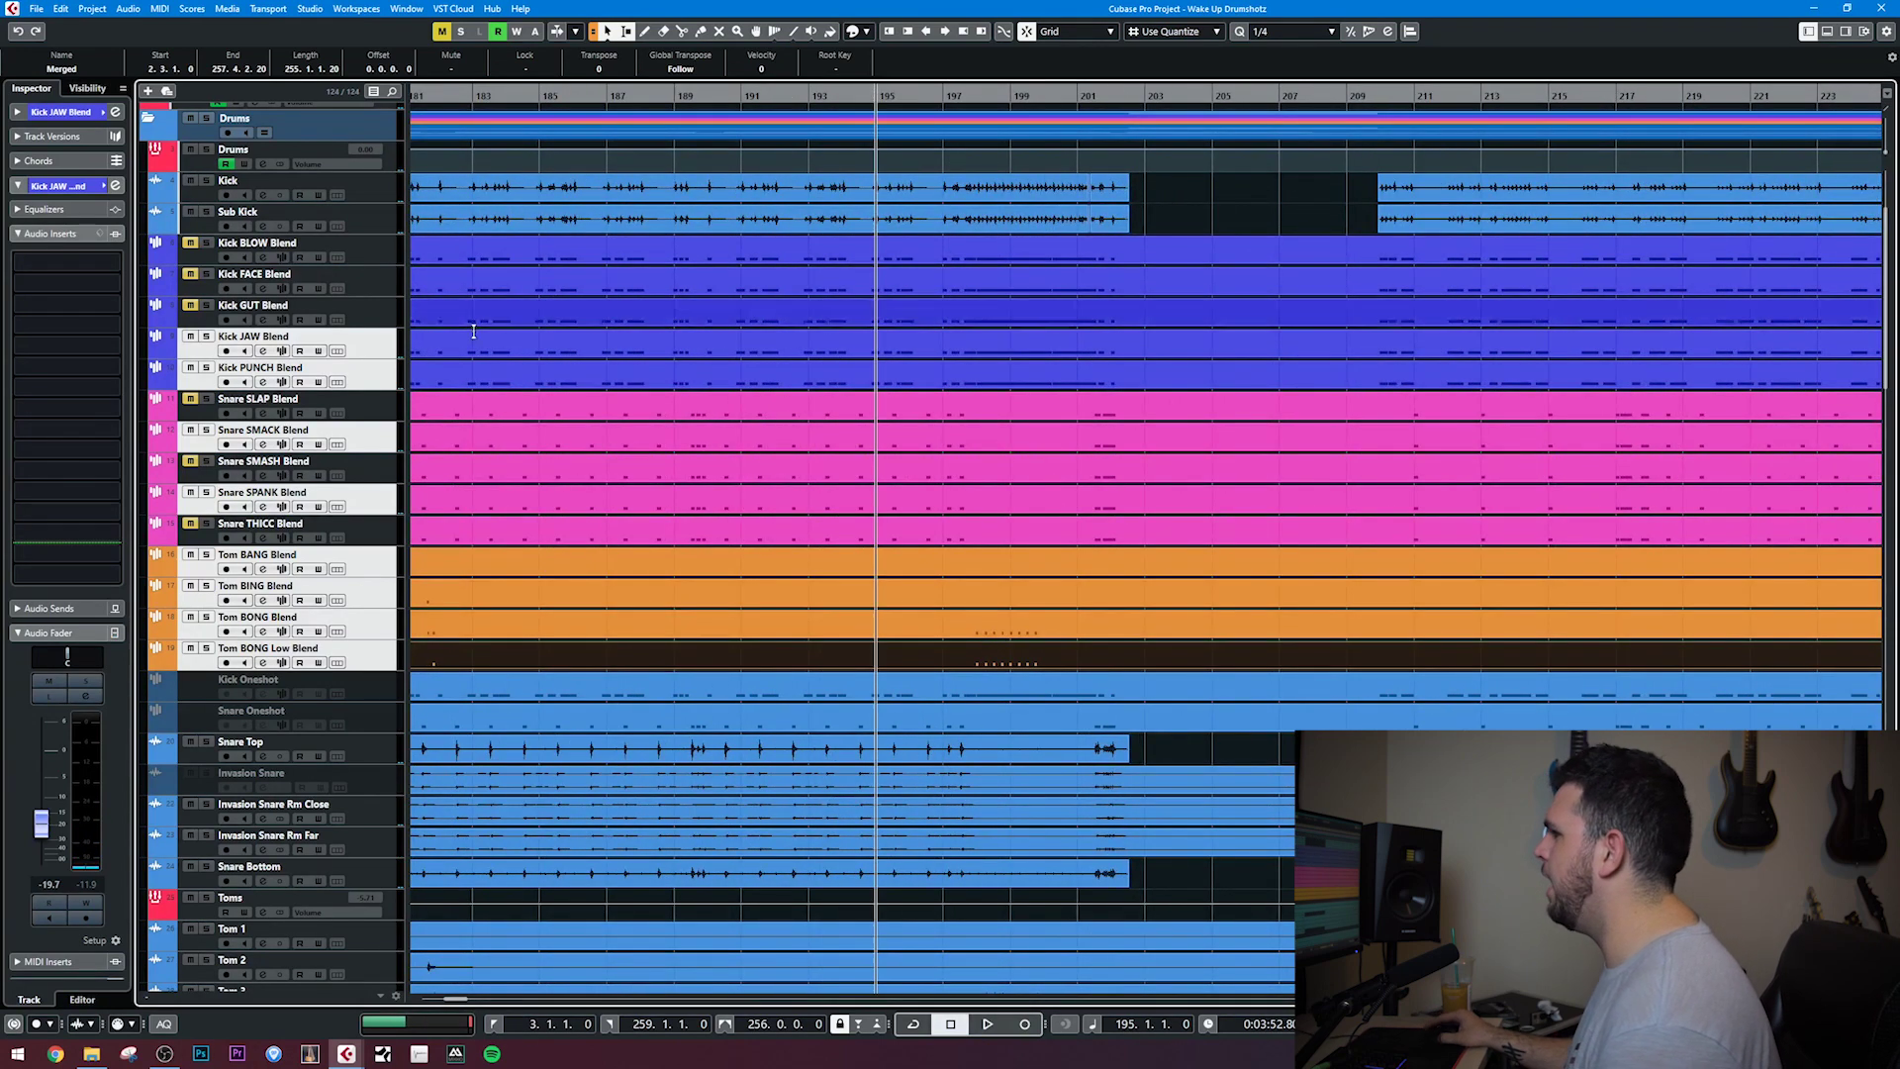
key(space)
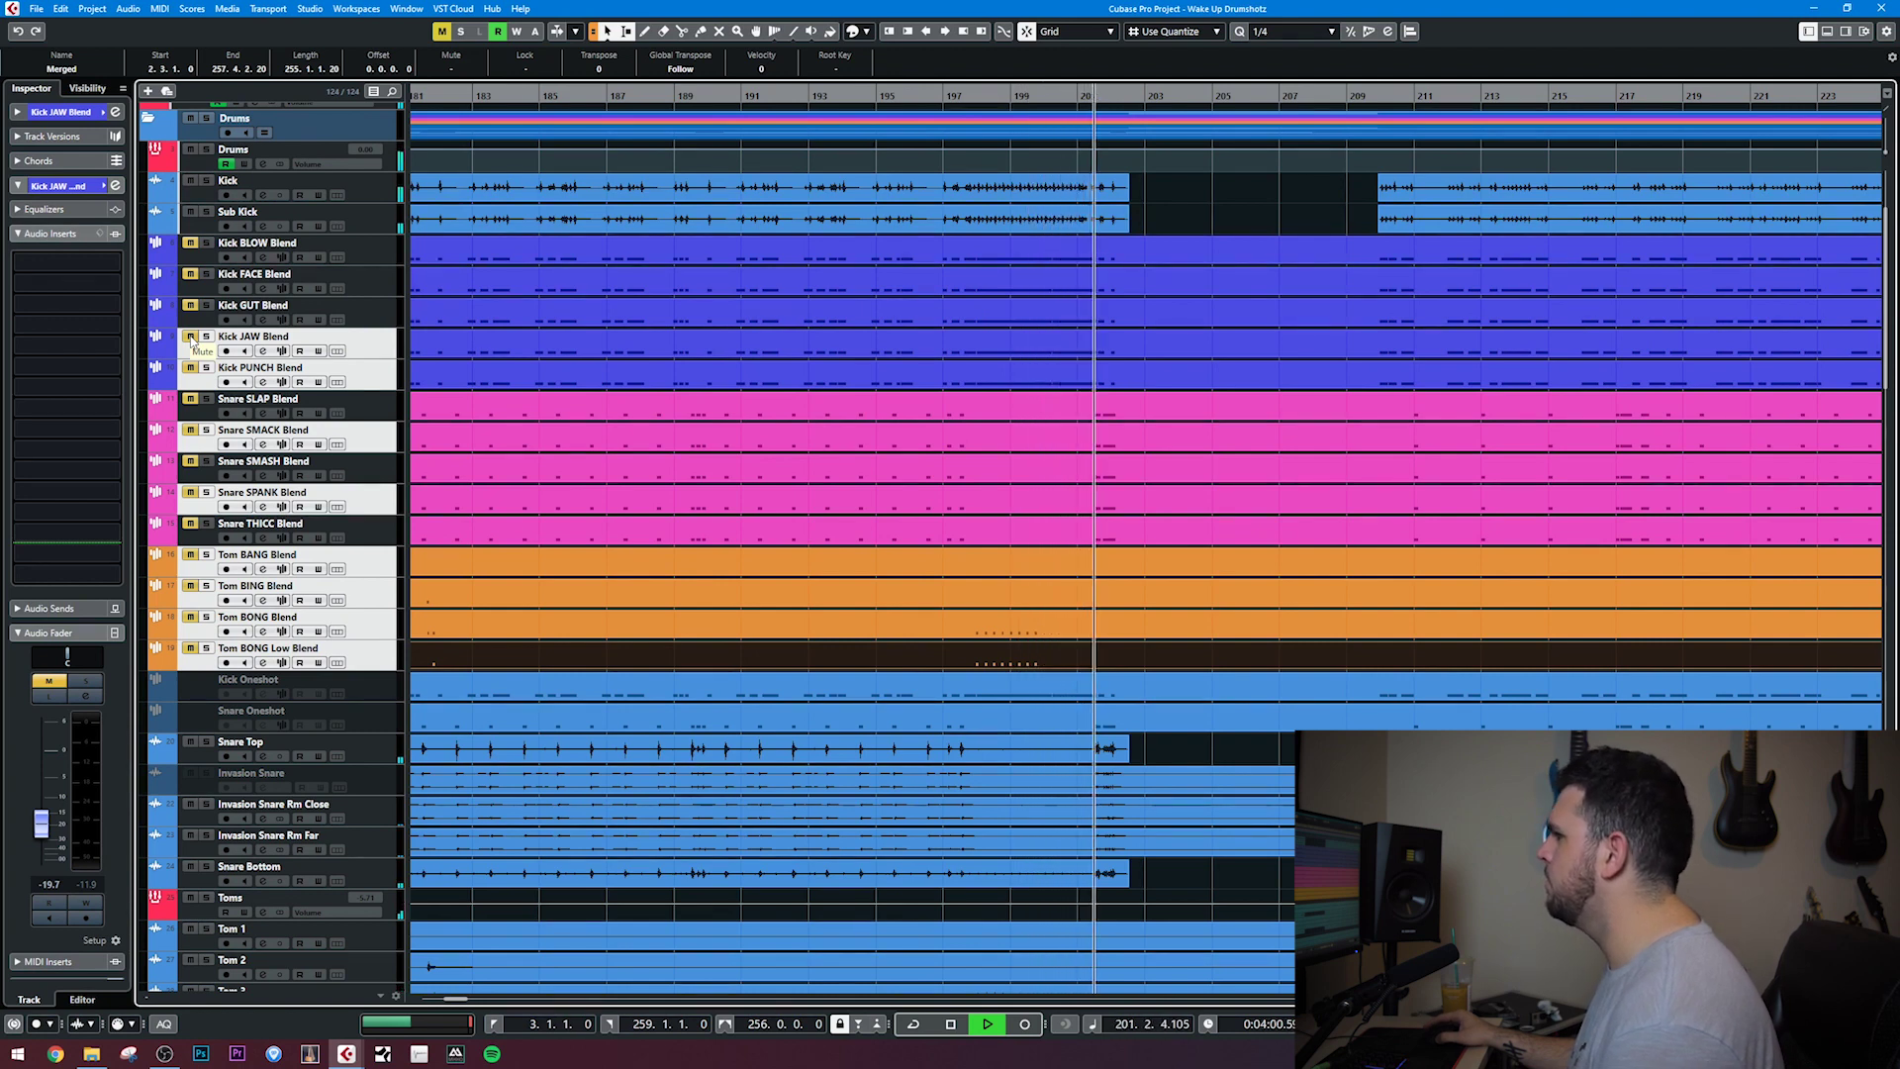
click(191, 338)
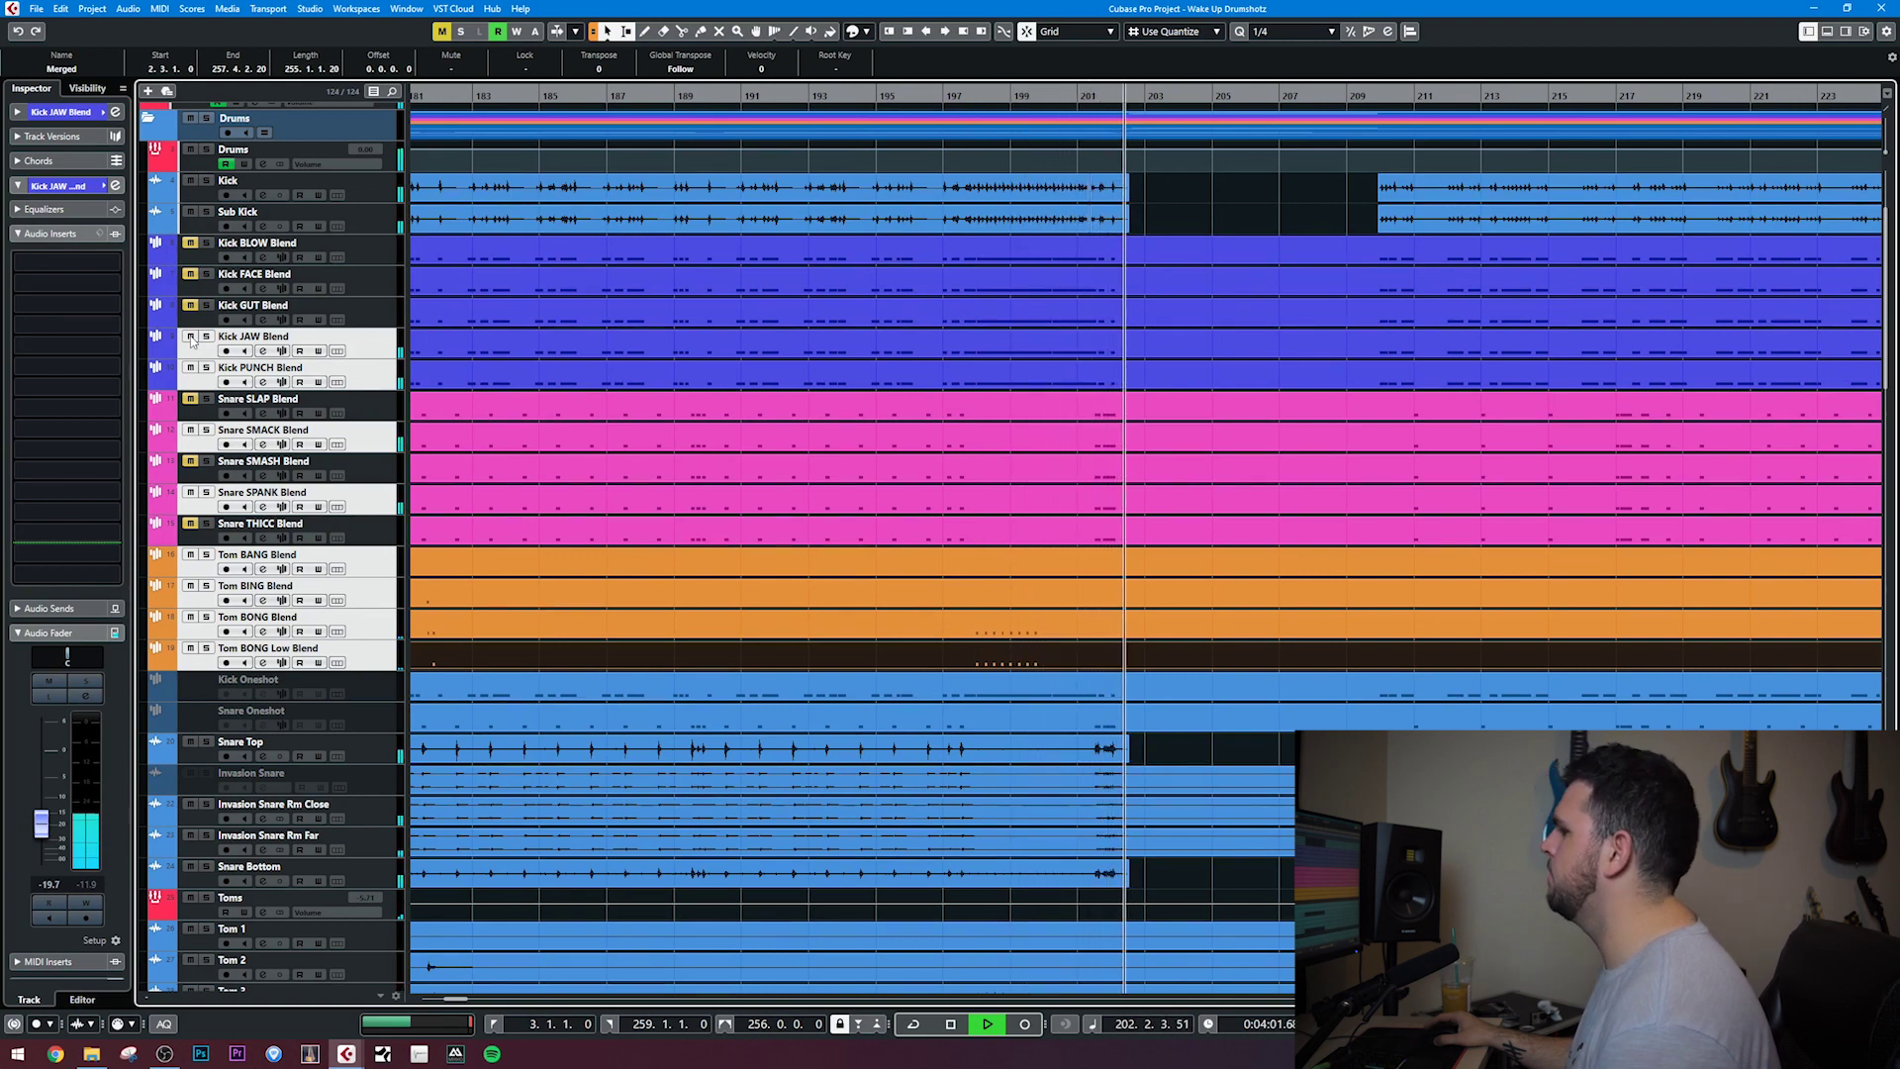
key(space)
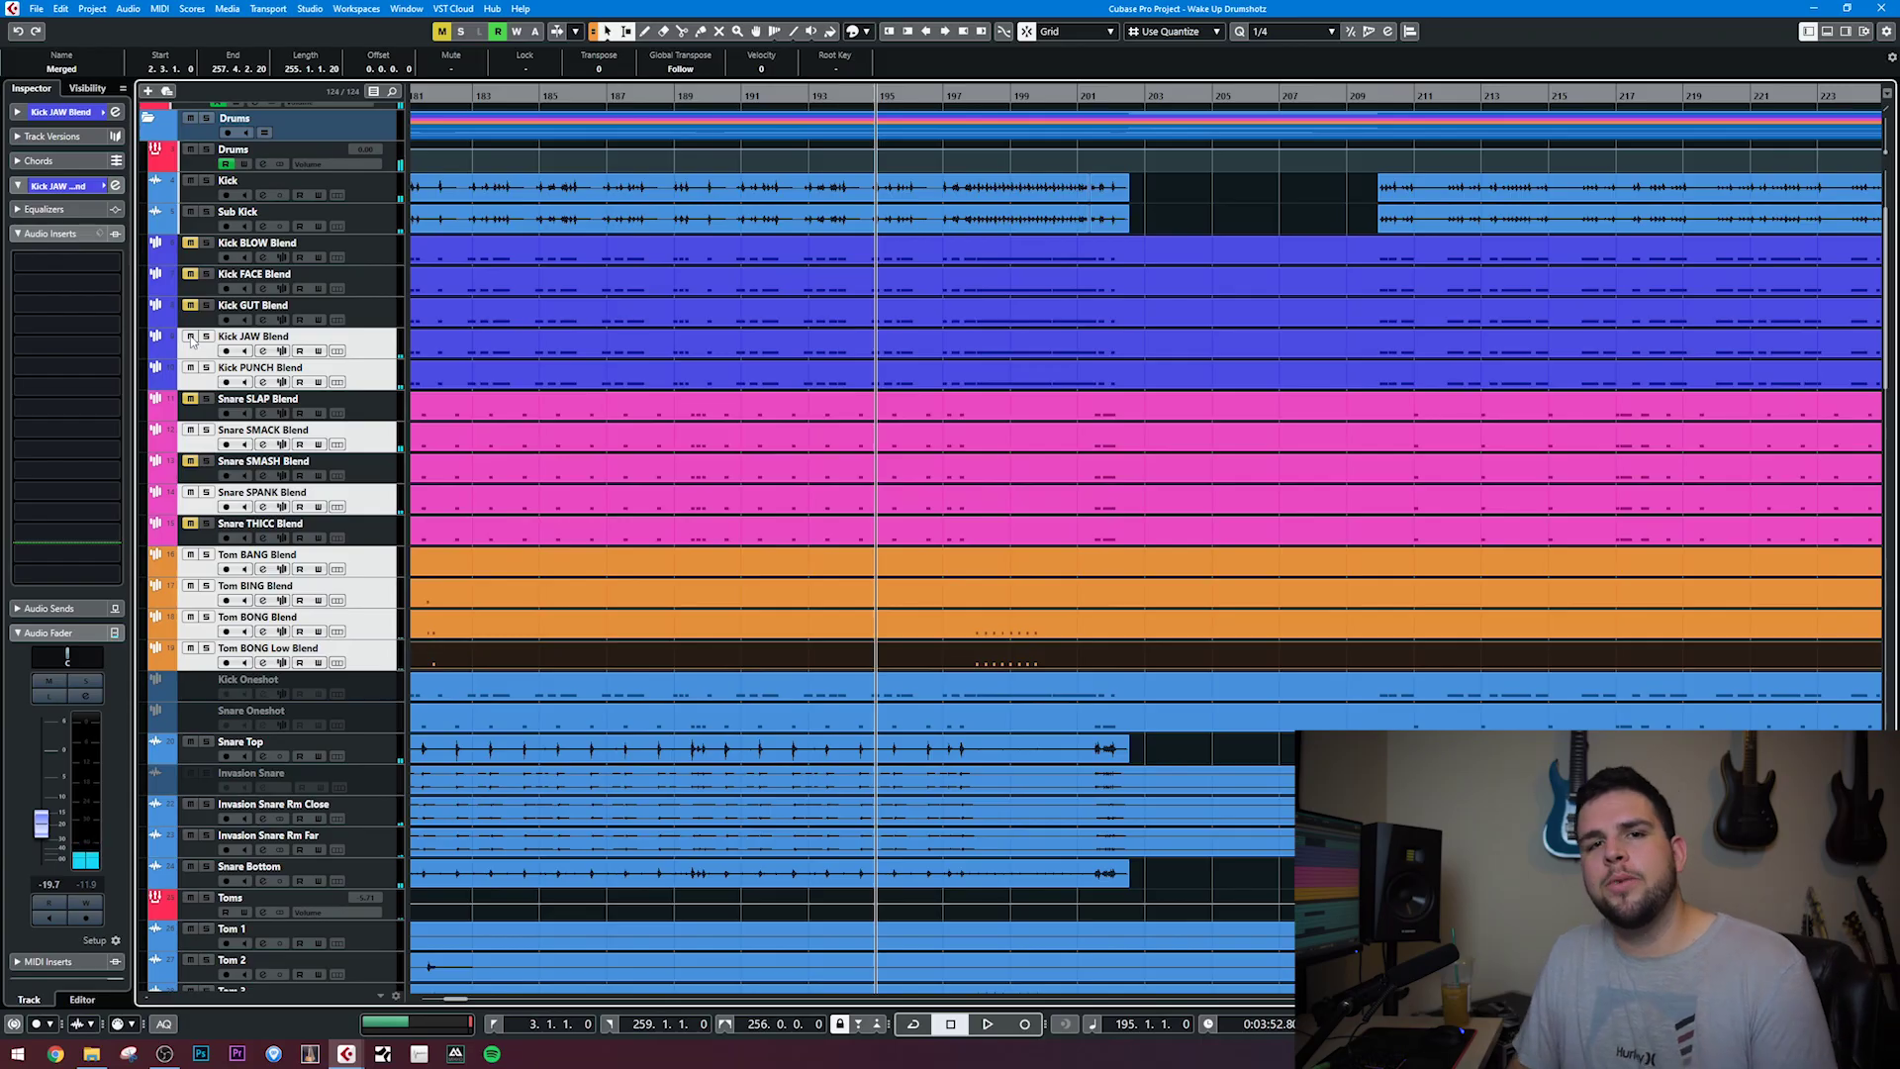